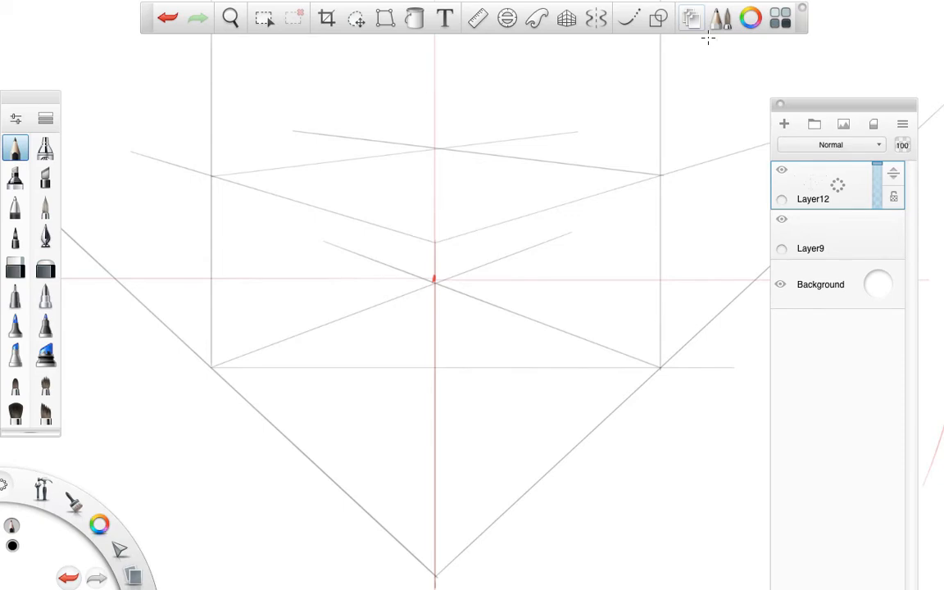
- Hide Layer9 and add a new empty layer above Layer12
left_click(782, 219)
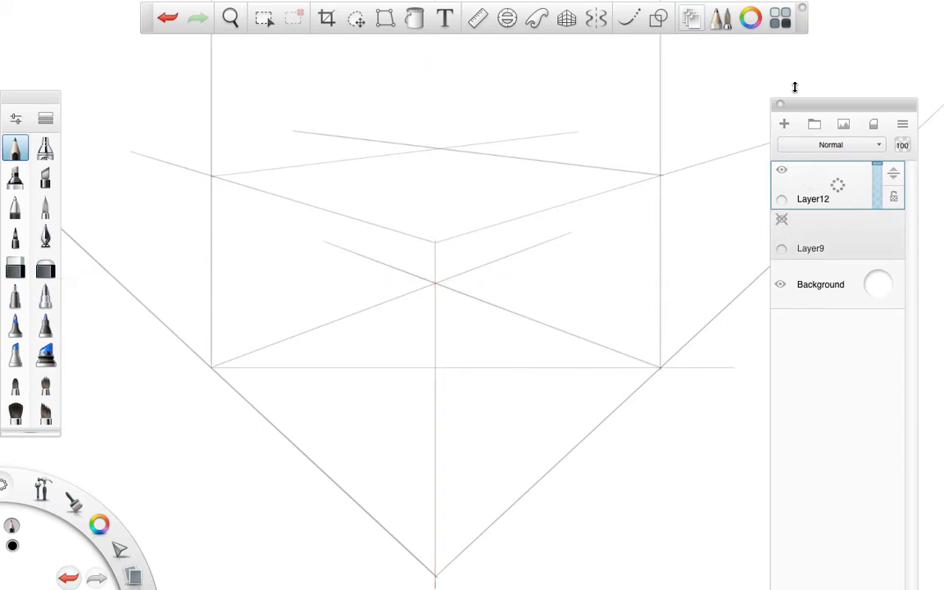
left_click(783, 124)
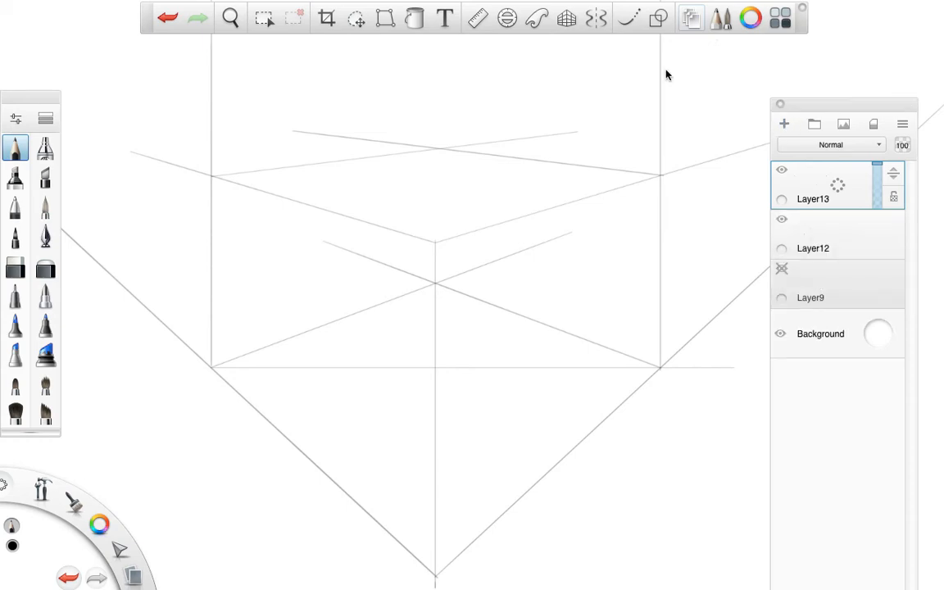
- On Layer12, extend the central vertical line up through the crossing of the upper diagonals
left_click(791, 227)
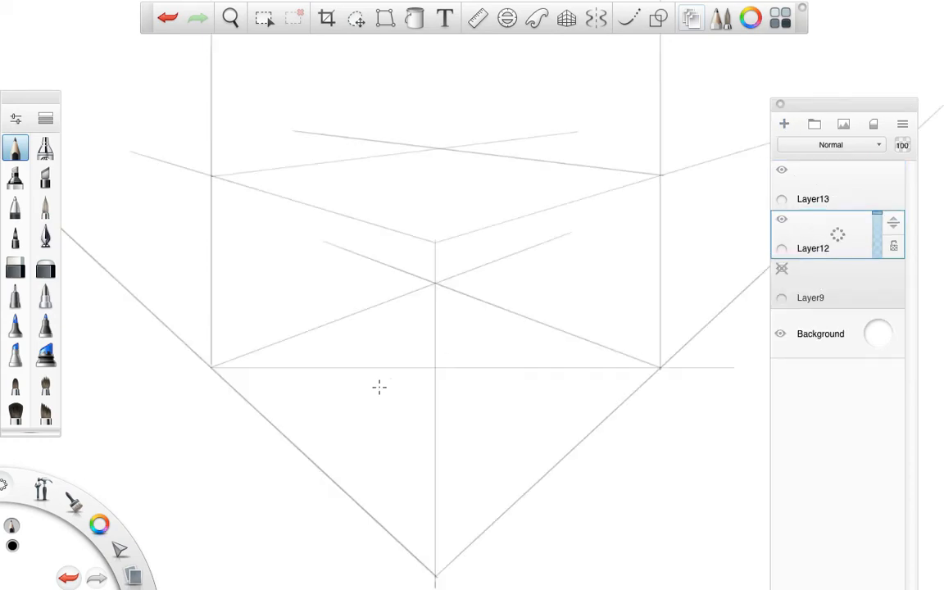
left_click_drag(440, 150, 440, 300)
key("super+z")
left_click_drag(436, 242, 435, 133)
- On Layer13, draw two red smoothed curves from the box's far-side edge corners down to its left and front base corners
left_click(832, 180)
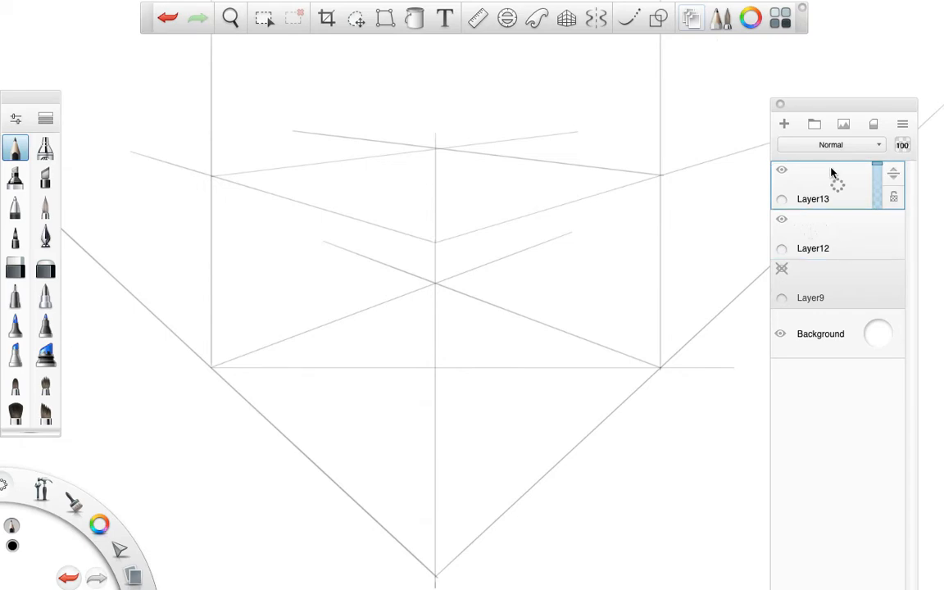
left_click(100, 526)
left_click(75, 502)
left_click(628, 18)
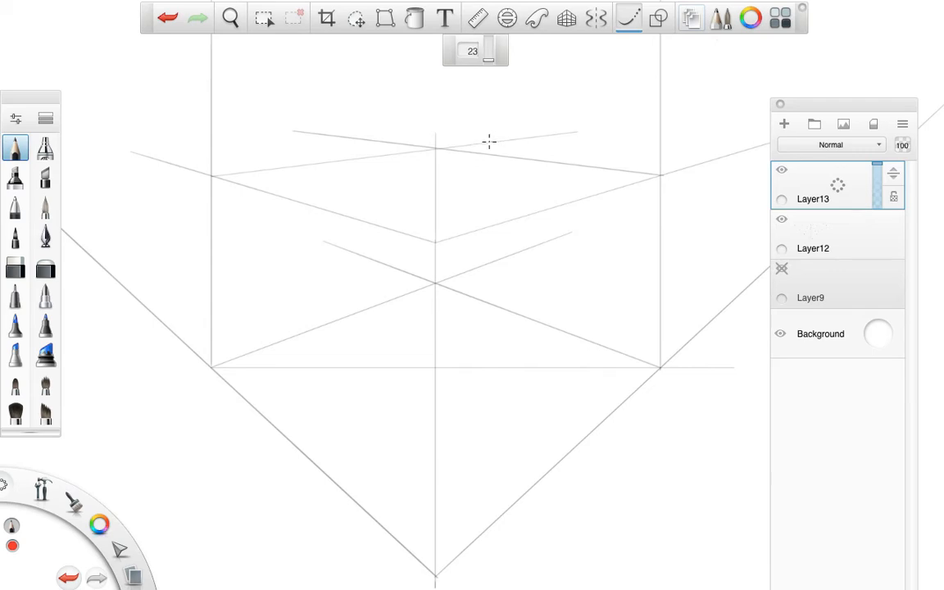
mouse_move(489, 140)
left_mouse_down()
mouse_move(417, 150)
mouse_move(337, 180)
mouse_move(240, 276)
mouse_move(208, 378)
left_mouse_up()
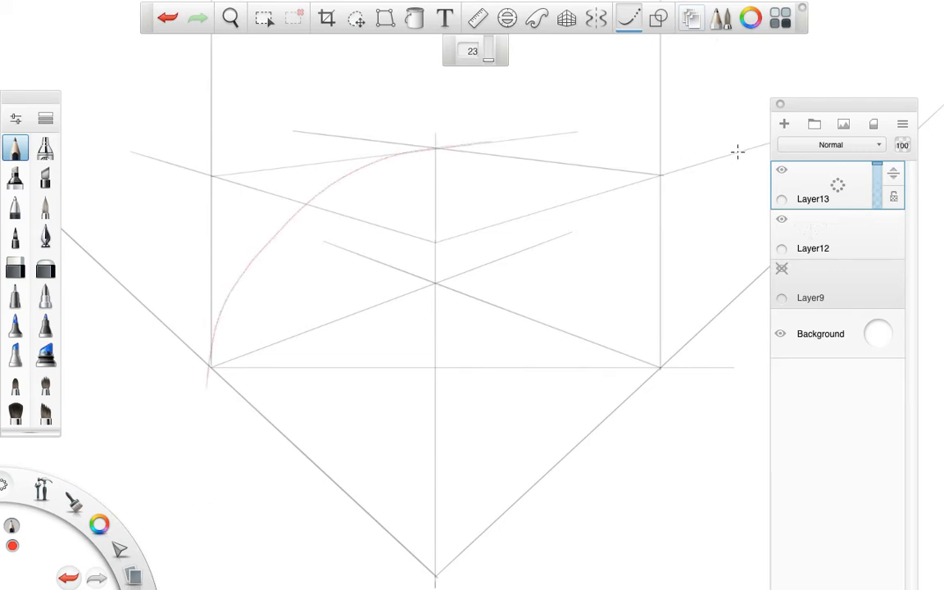
mouse_move(738, 152)
left_mouse_down()
mouse_move(649, 185)
mouse_move(514, 307)
mouse_move(443, 493)
left_mouse_up()
left_click_drag(439, 542, 434, 582)
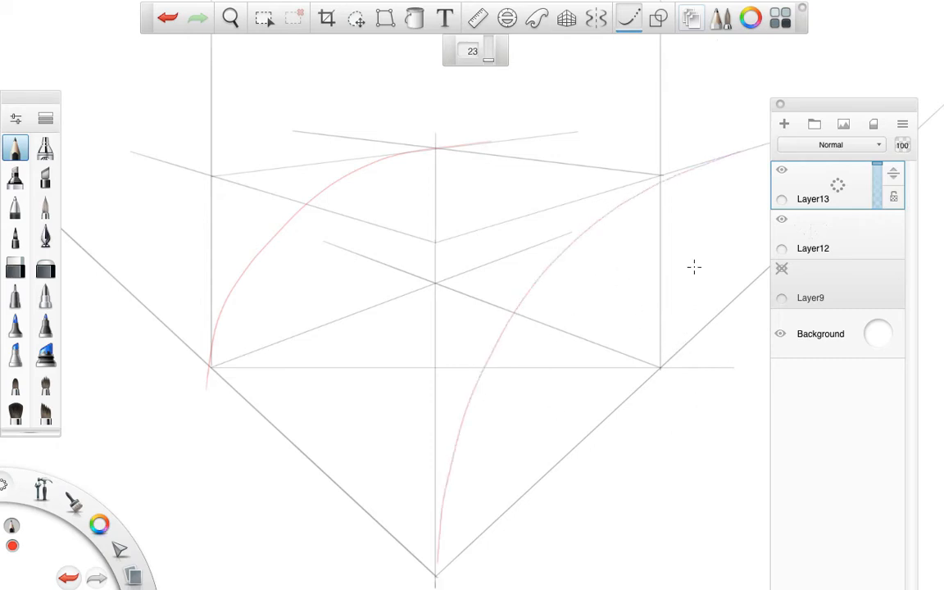
- Draw a red two-point perspective square on the floor plane, centred on the vertical axis with its side corners on the horizontal diagonal
key("space")
left_click_drag(708, 405, 693, 384)
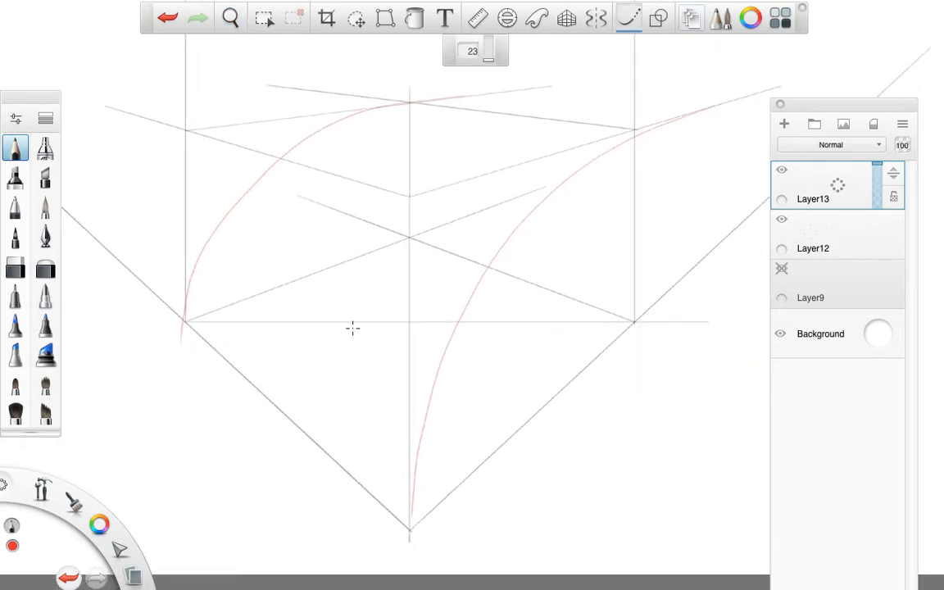
left_click(566, 18)
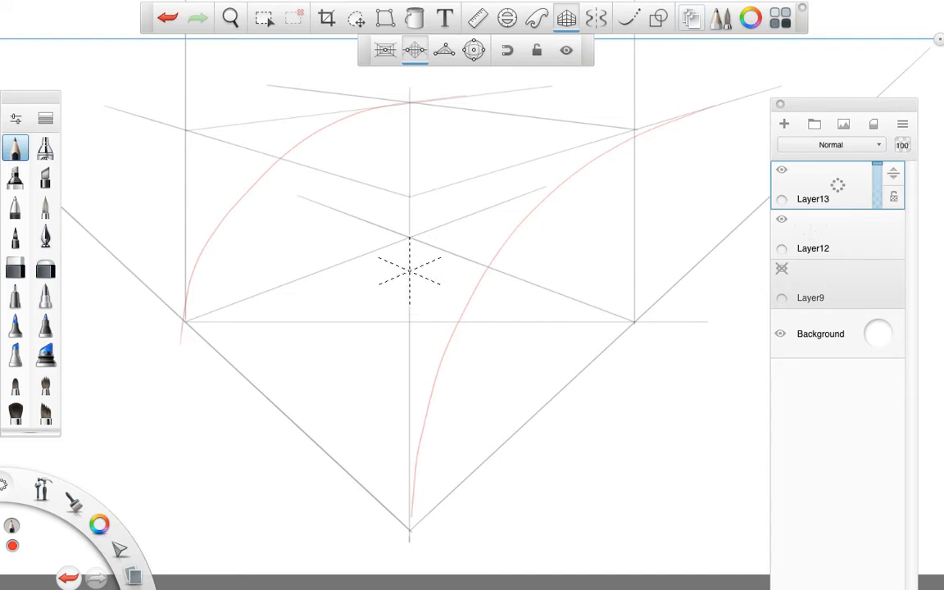
left_click_drag(406, 273, 302, 336)
mouse_move(295, 320)
left_mouse_down()
mouse_move(438, 419)
mouse_move(408, 399)
mouse_move(529, 320)
left_mouse_up()
left_click_drag(409, 273, 527, 320)
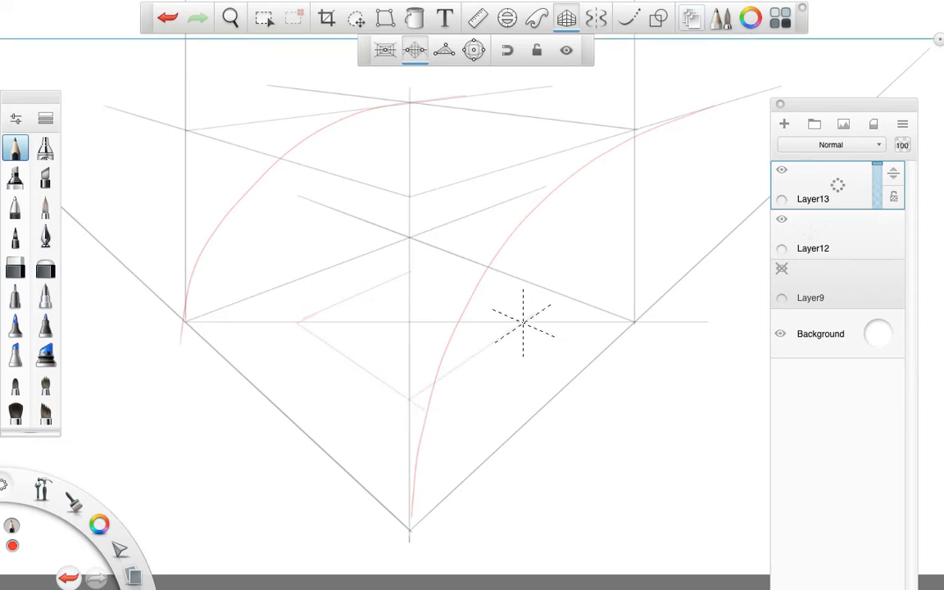
- Fit an ellipse guide of 29° inside the red floor square, centred just below its diagonal crossing
left_click(510, 20)
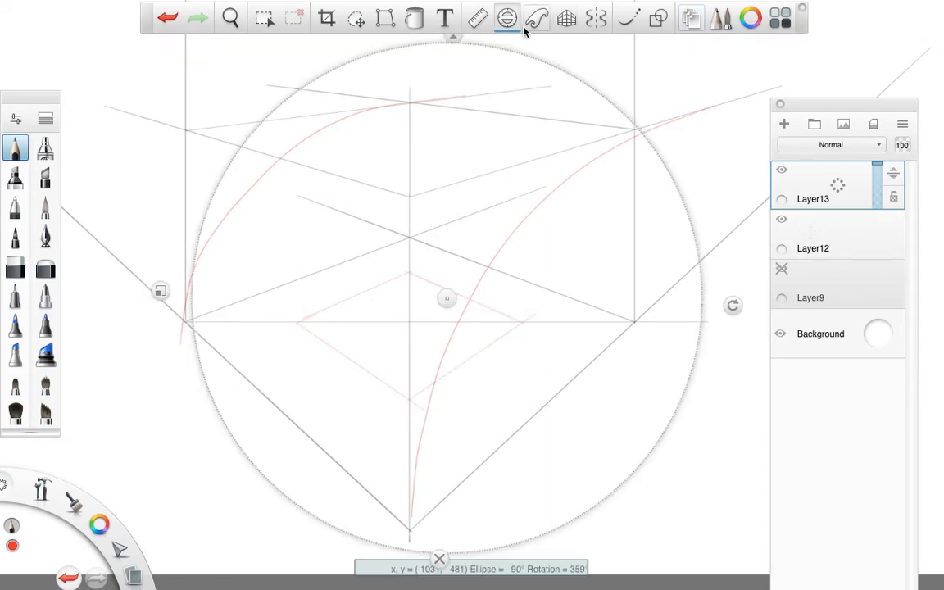
left_click_drag(452, 35, 430, 136)
left_click_drag(161, 292, 374, 321)
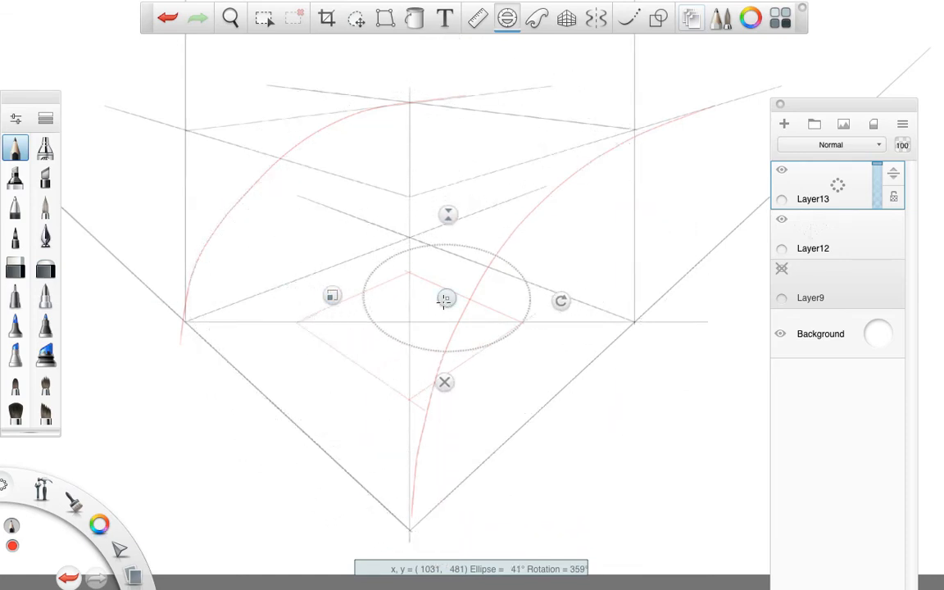
left_click_drag(444, 299, 408, 327)
left_click_drag(408, 246, 426, 260)
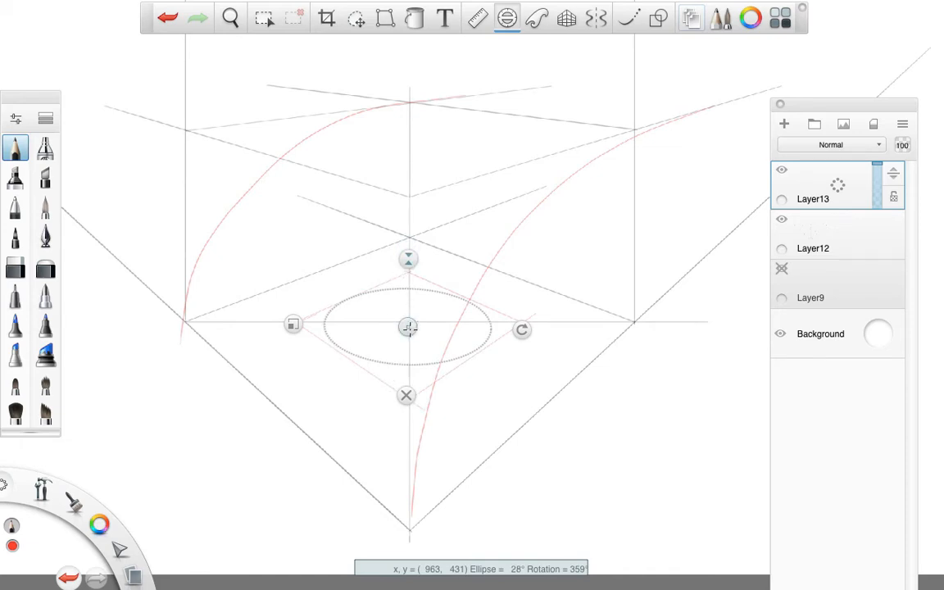
left_click_drag(409, 327, 409, 328)
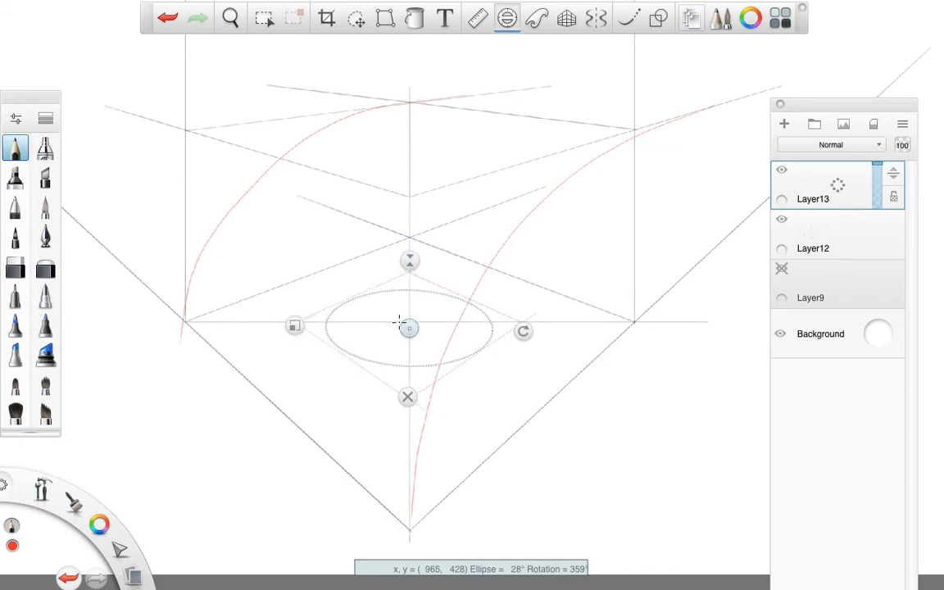
left_click_drag(296, 327, 294, 326)
left_click_drag(416, 261, 416, 257)
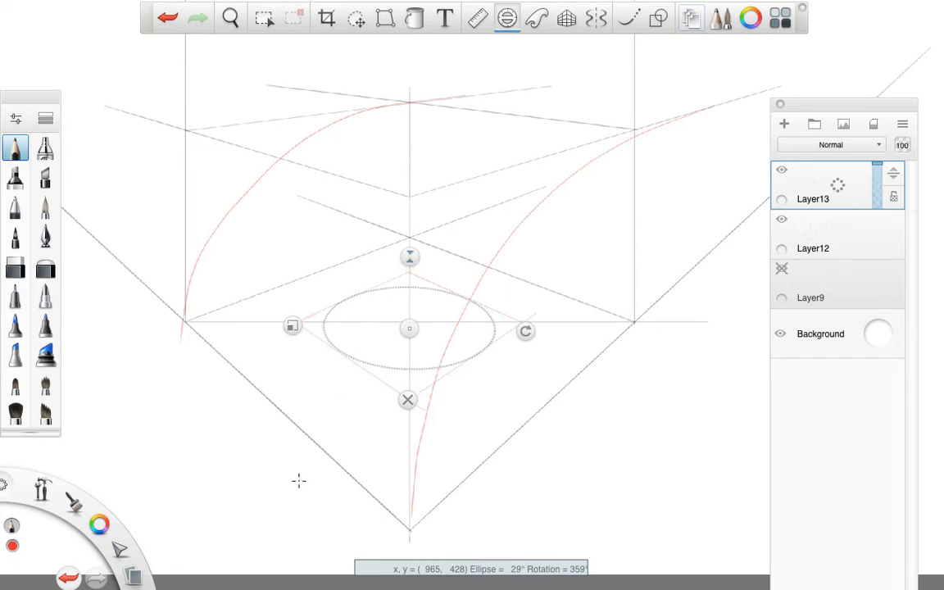
- Draw two red perspective centre lines crossing at the middle of the floor square
left_click(566, 18)
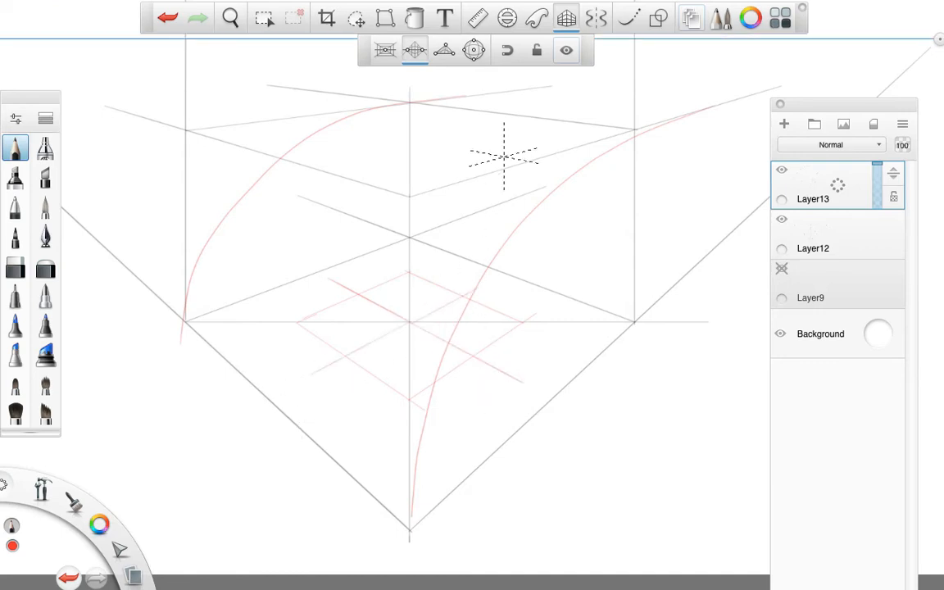
key("ctrl+z")
left_click_drag(410, 322, 471, 290)
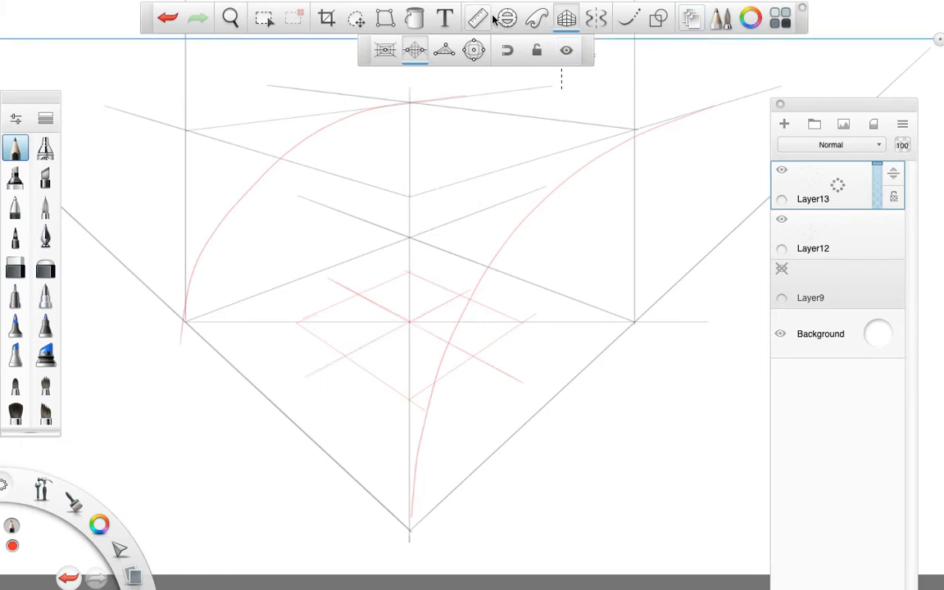
- Trace the full ellipse in red inside the floor square and close the ellipse guide
left_click(507, 18)
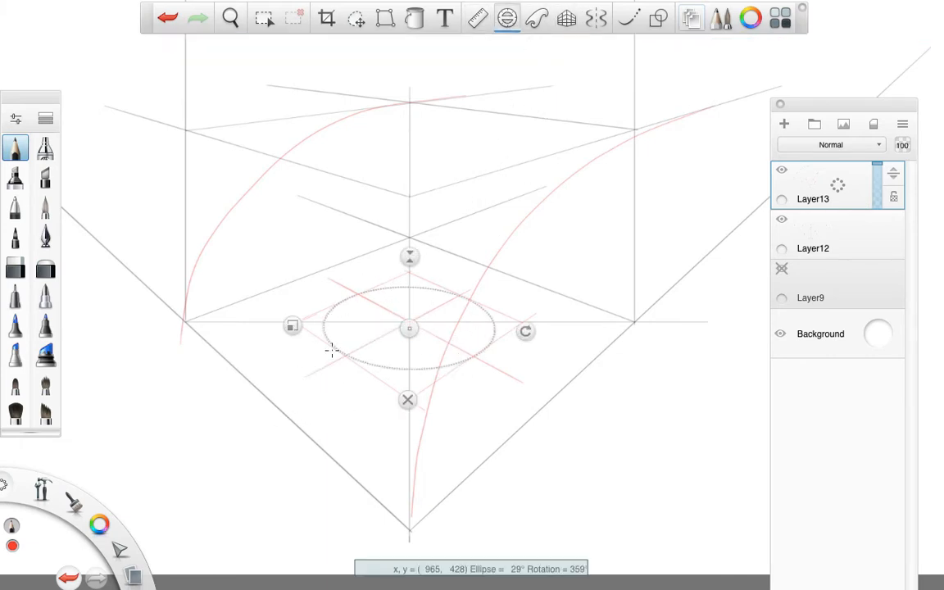
mouse_move(331, 351)
left_mouse_down()
mouse_move(324, 307)
mouse_move(442, 370)
mouse_move(306, 328)
left_mouse_up()
left_click(408, 400)
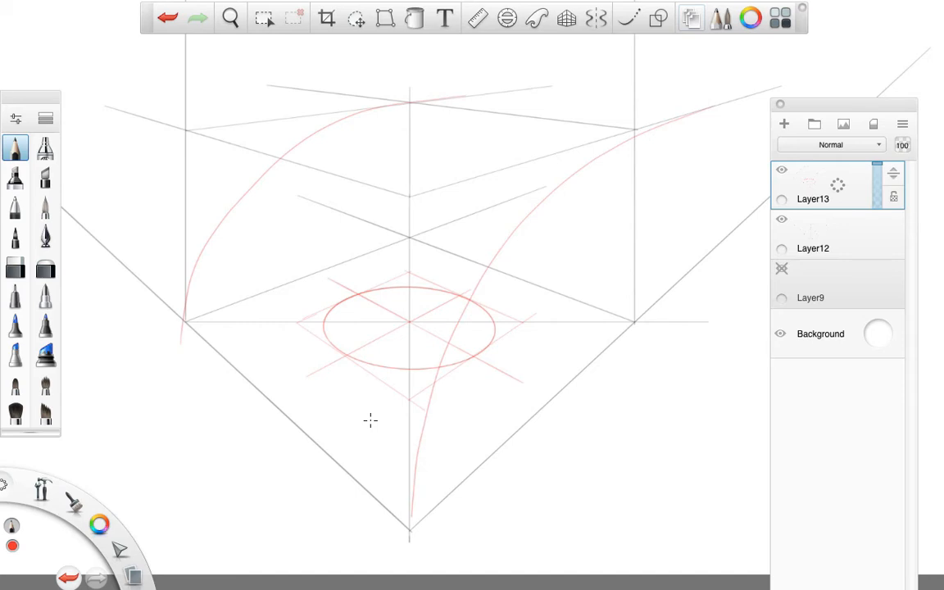
- Build a perspective section through the ellipse's centre: extend the centre line both ways, raise verticals at its ends, and join them across the curves
left_click(567, 19)
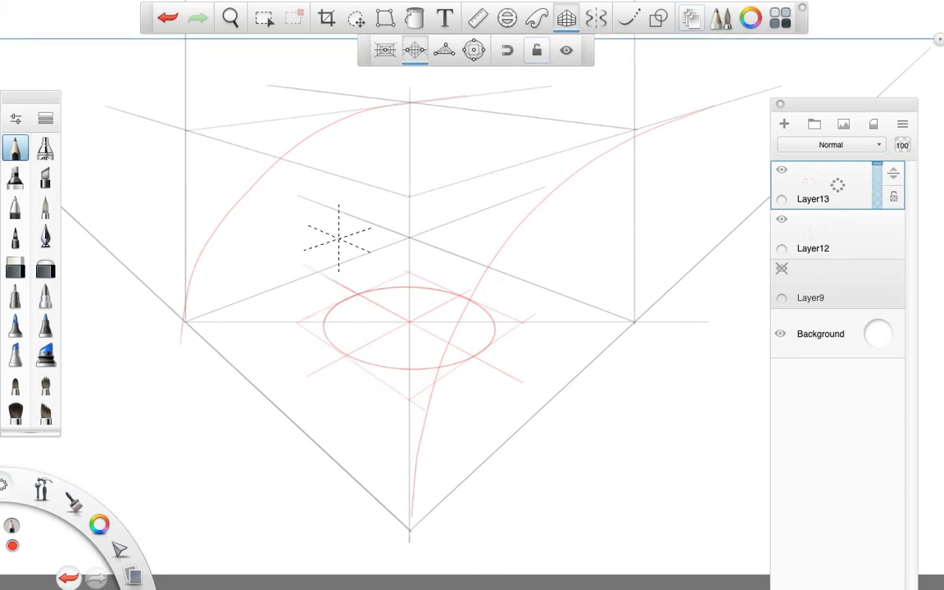
left_click_drag(475, 357, 588, 416)
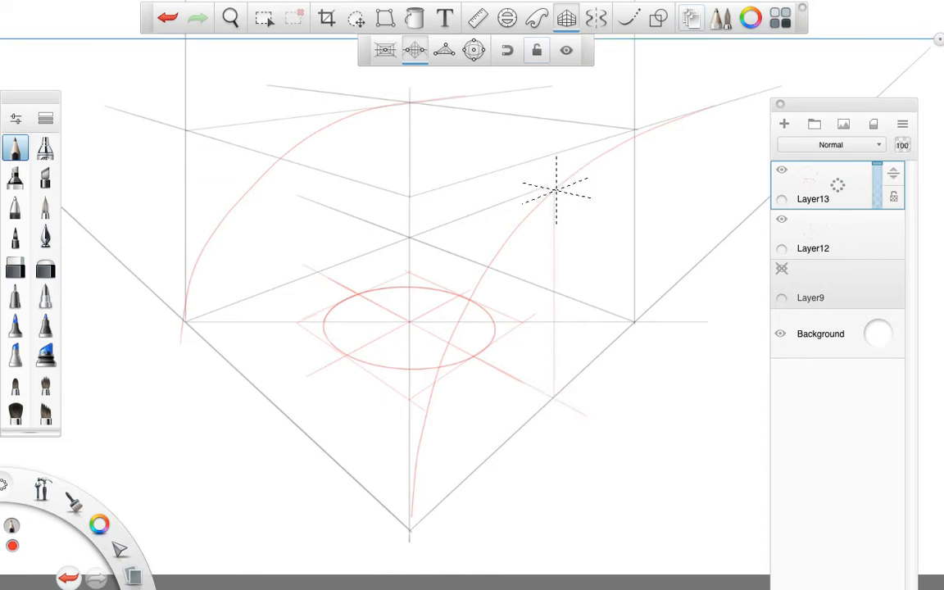
left_click_drag(556, 189, 285, 131)
left_click_drag(318, 270, 318, 135)
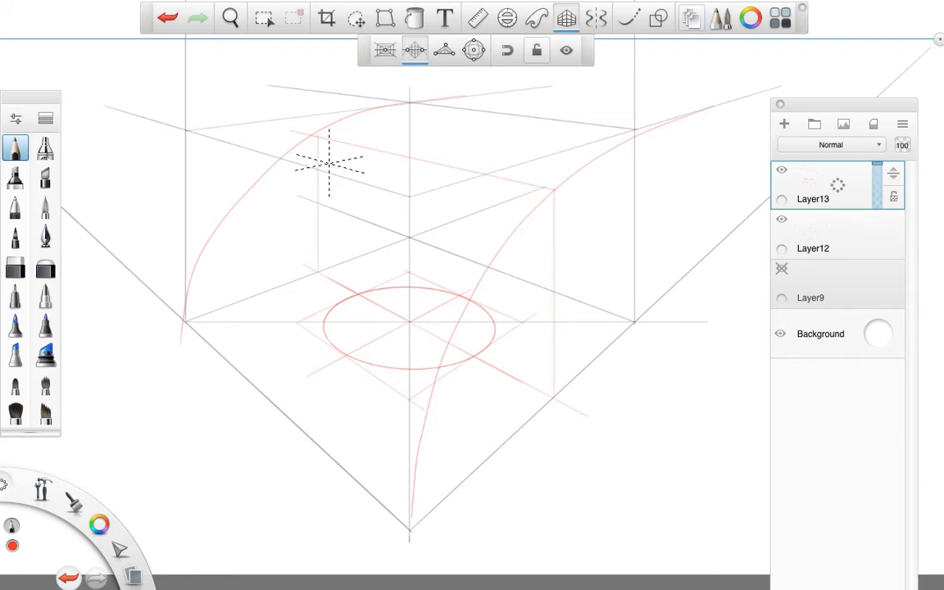
- Raise verticals from the ellipse's two centre-line points to the section's top line and mark their ends with red dots
left_click_drag(358, 277, 358, 201)
left_click_drag(474, 356, 474, 169)
left_click(567, 18)
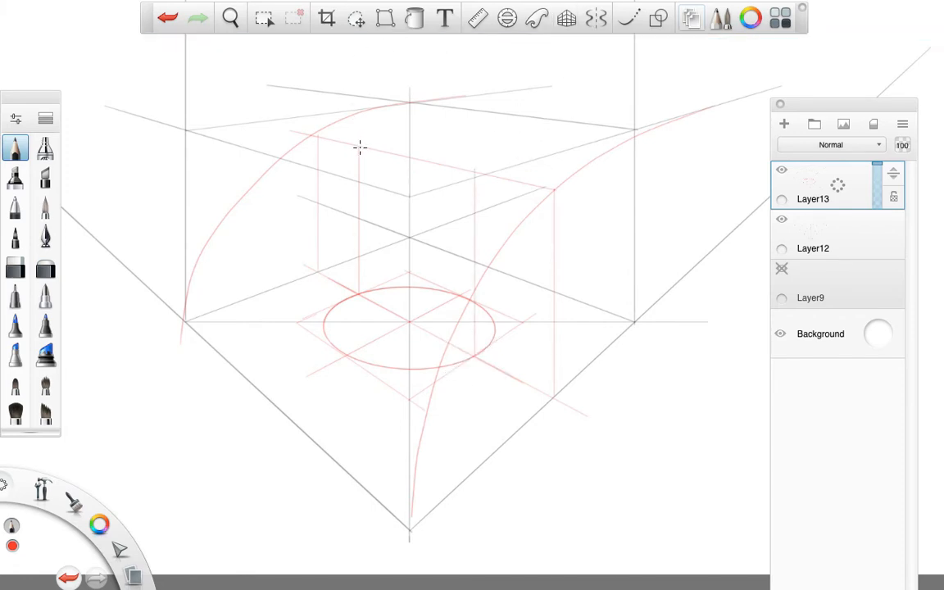
left_click(476, 170)
left_click(360, 292)
mouse_move(508, 197)
left_mouse_down()
mouse_move(518, 237)
mouse_move(490, 293)
mouse_move(495, 340)
left_mouse_up()
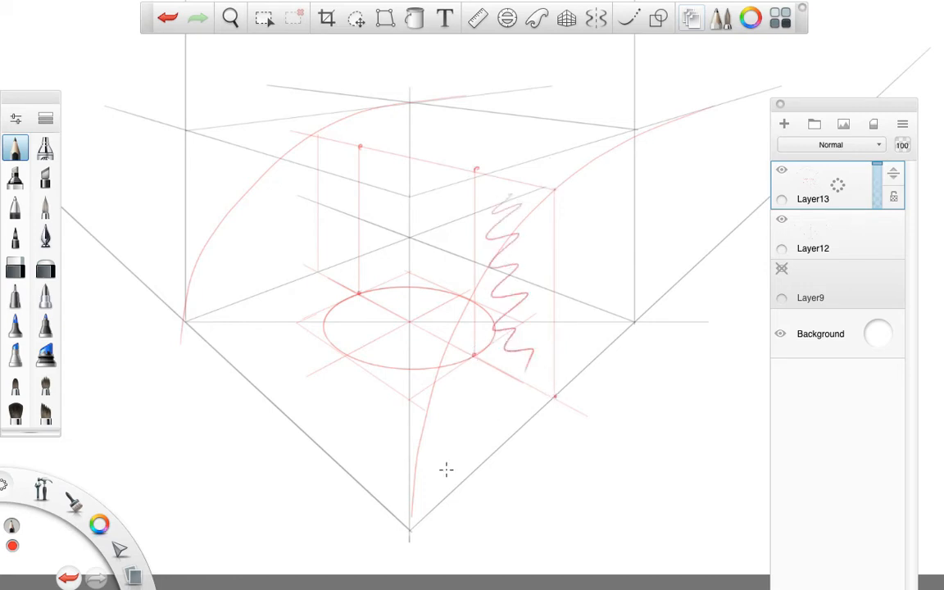
key("ctrl+z")
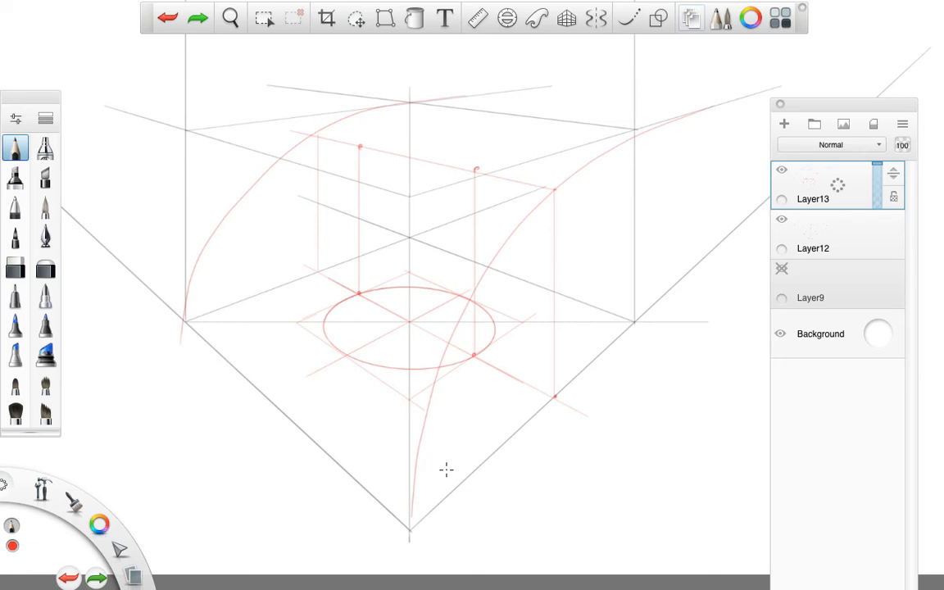
left_click(566, 19)
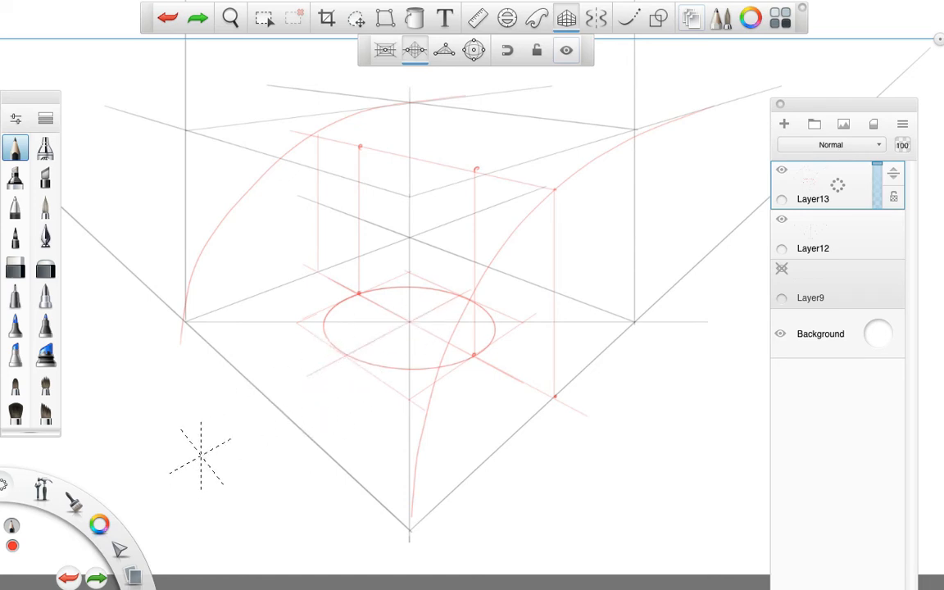
mouse_move(260, 382)
left_mouse_down()
mouse_move(236, 426)
mouse_move(261, 432)
left_mouse_up()
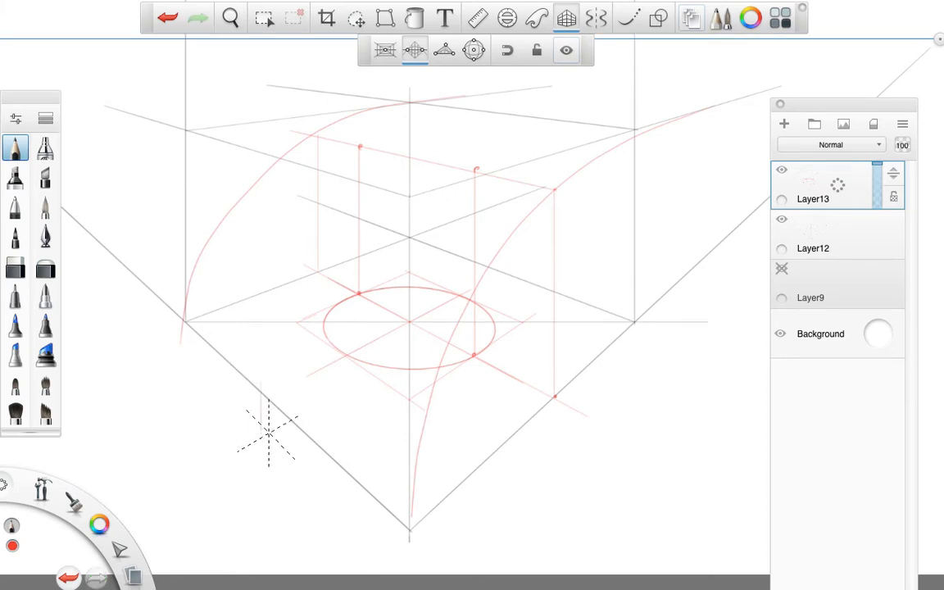
key("super+z")
- Sketch a small freehand red arrowhead at the near-left end of the ellipse's other centre line
left_click(566, 18)
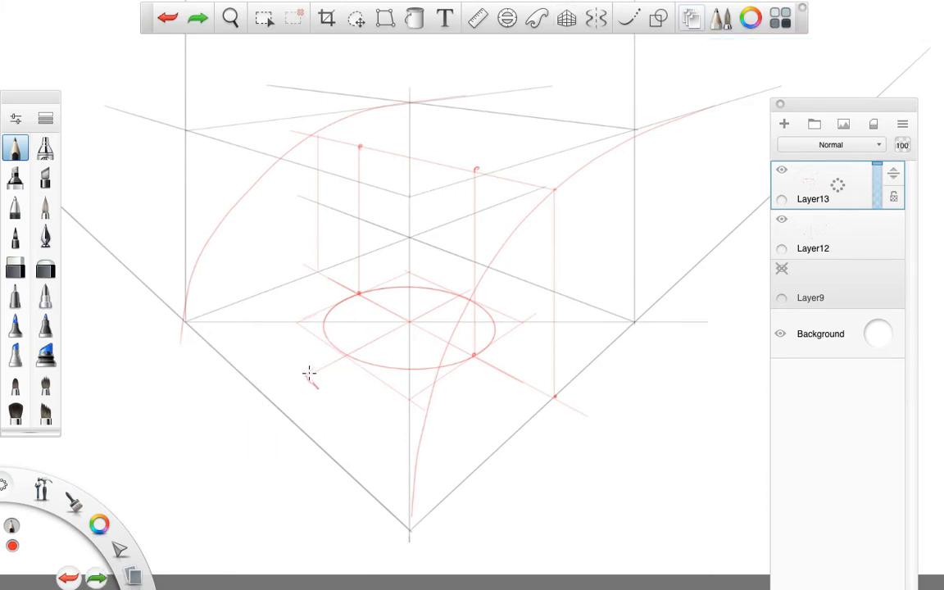
mouse_move(308, 376)
left_mouse_down()
mouse_move(285, 388)
mouse_move(323, 372)
left_mouse_up()
key("super+z")
- Project the ellipse's front-left tangent point up to the curved surface with a second perspective section and mark it with a red dot
left_click(566, 18)
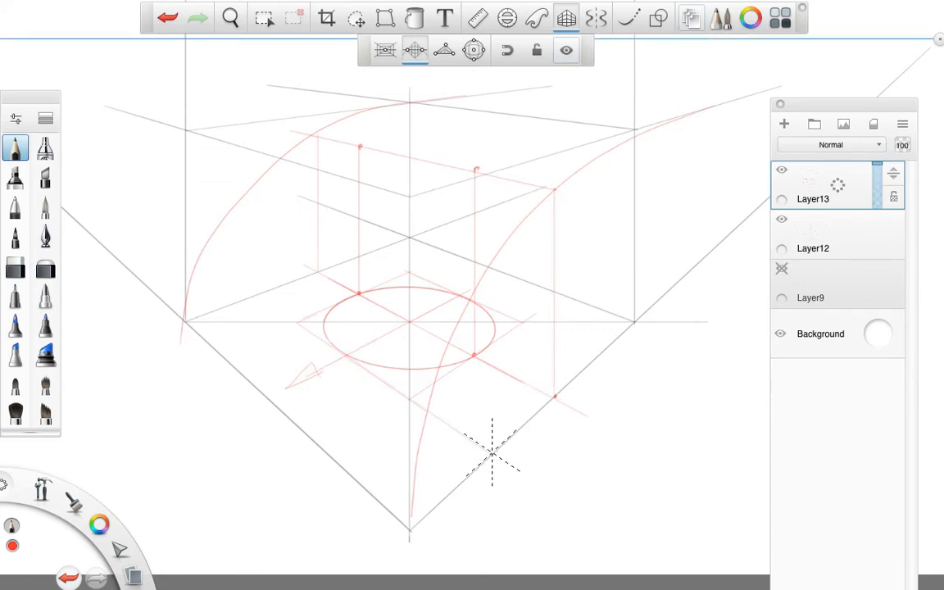
mouse_move(492, 453)
left_mouse_down()
mouse_move(499, 247)
mouse_move(493, 262)
mouse_move(325, 201)
left_mouse_up()
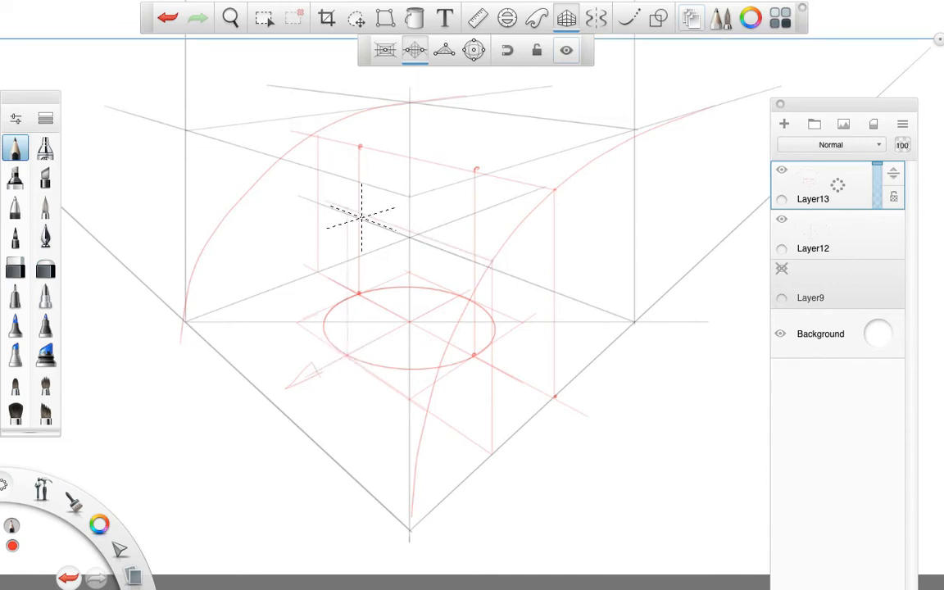
left_click(574, 16)
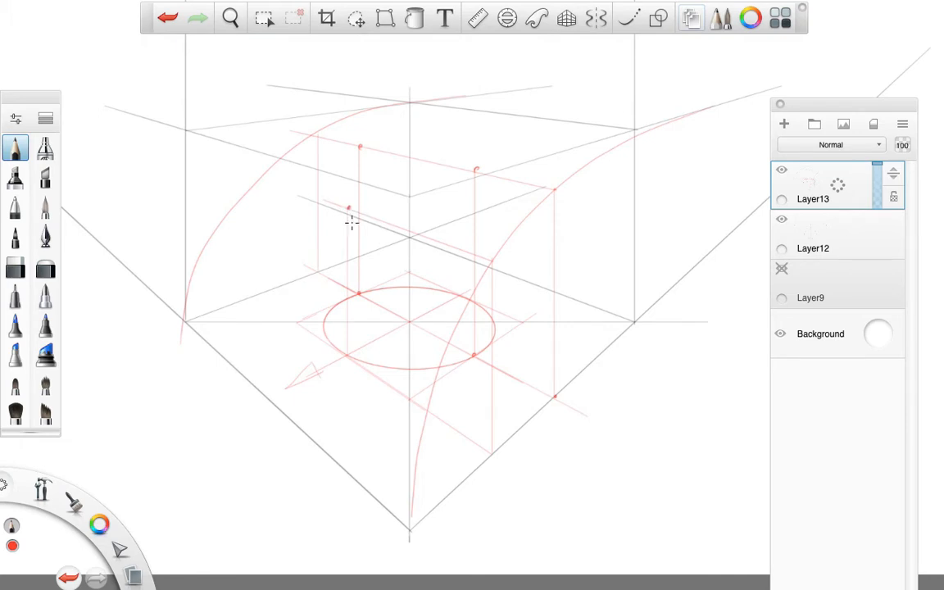
- Project the ellipse's rear-right tangent point to the curved surface, mark it, and sketch the tilted ellipse freehand through the four upper dots
left_click(566, 17)
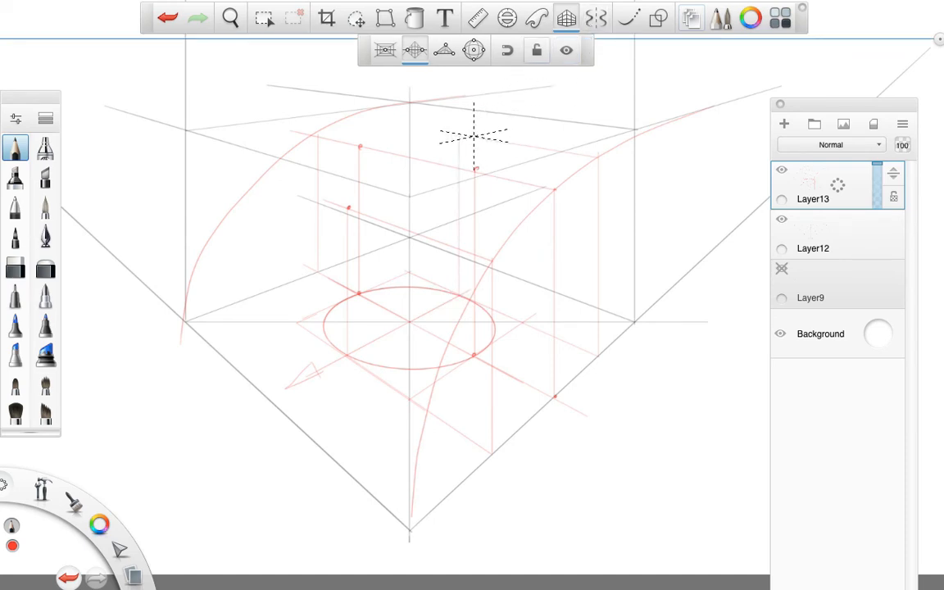
left_click(566, 18)
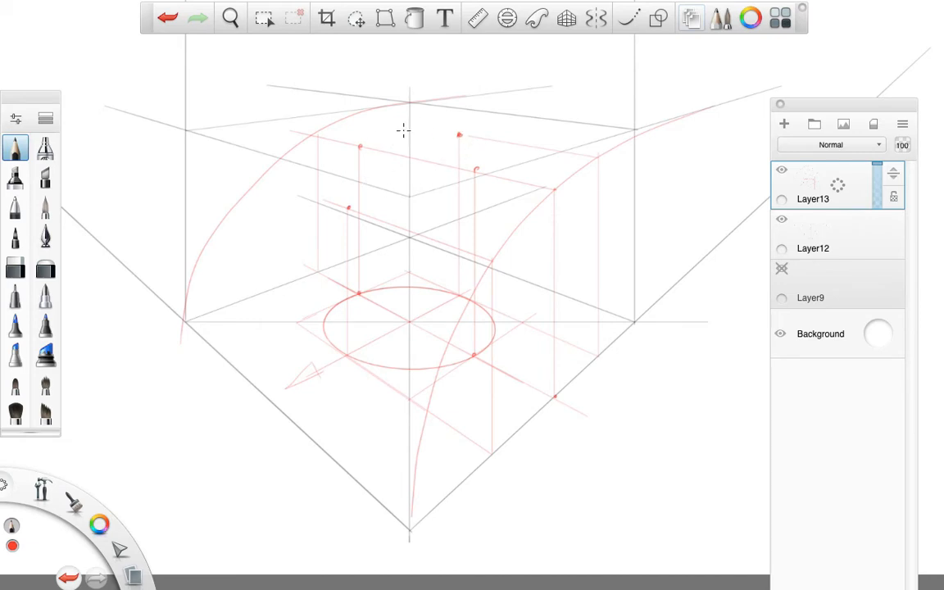
mouse_move(461, 141)
left_mouse_down()
mouse_move(472, 173)
mouse_move(388, 206)
mouse_move(364, 120)
left_mouse_up()
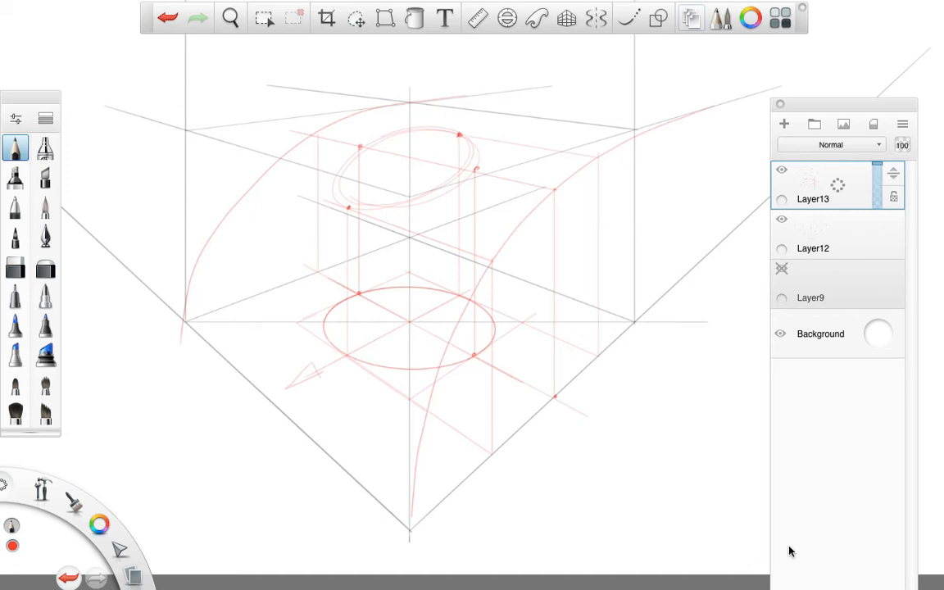
- Sketch a small freehand red panel with upright sides and crossing edge strokes in the empty area outside the box's near-right edge
left_click_drag(621, 401, 615, 489)
left_click_drag(677, 392, 670, 474)
mouse_move(620, 400)
left_mouse_down()
mouse_move(686, 362)
mouse_move(658, 379)
left_mouse_up()
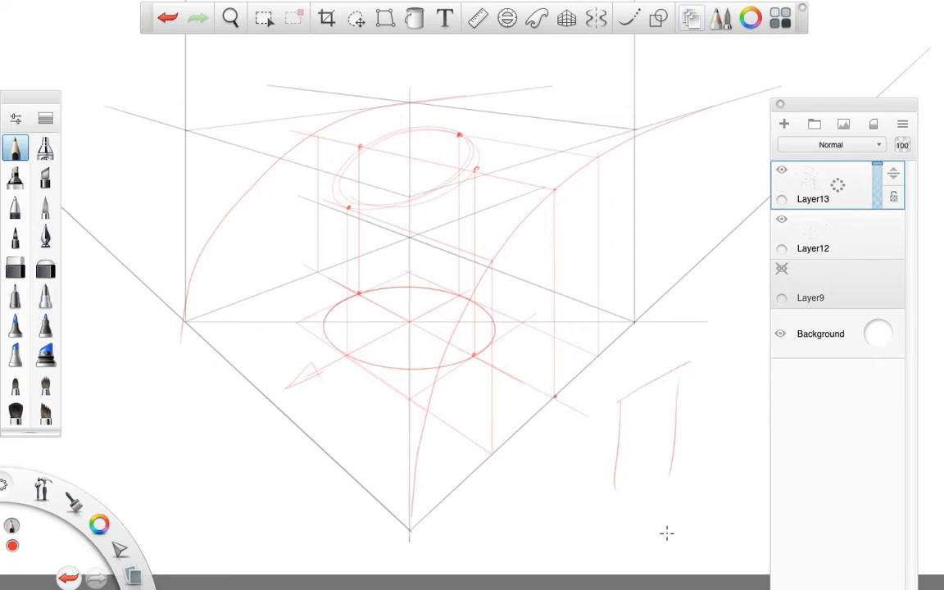
key("ctrl+z")
key("ctrl+z")
left_click_drag(607, 411, 708, 383)
left_click_drag(616, 464, 702, 464)
- Undo the side sketch and the freehand tilted ellipse strokes, keeping the four red projected dots
key("ctrl+z")
key("ctrl+z")
key("ctrl+z")
key("ctrl+z")
key("ctrl+z")
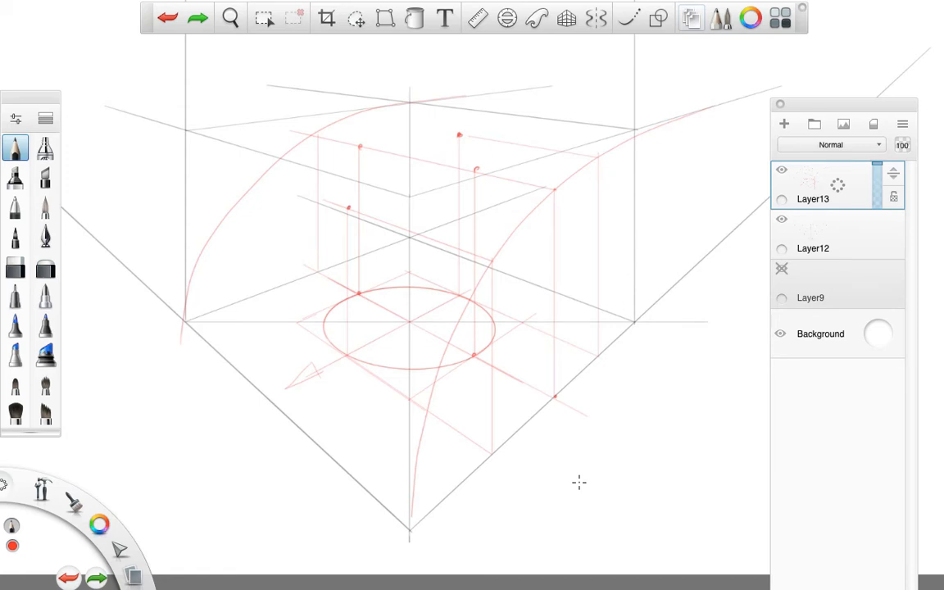
- Turn on the two-point perspective guides and draw a blue rectangle inscribed in the floor ellipse, redoing its first edges
left_click(566, 18)
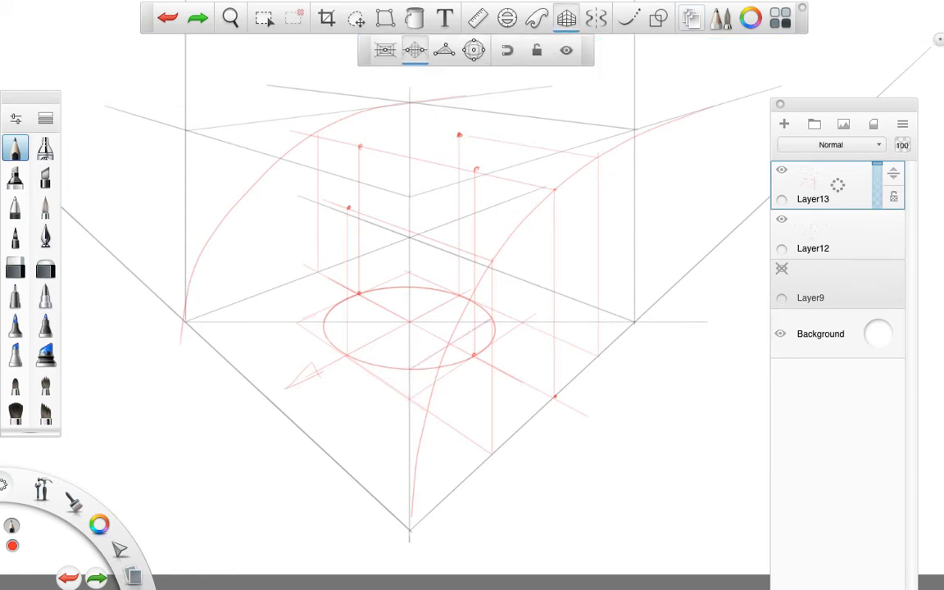
left_click_drag(99, 525, 86, 537)
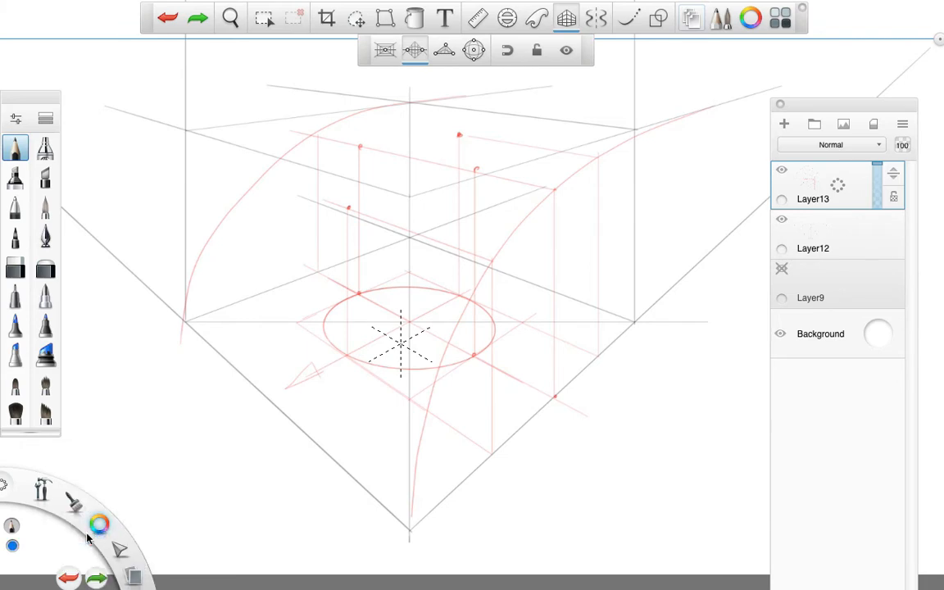
mouse_move(410, 367)
left_mouse_down()
mouse_move(492, 321)
mouse_move(422, 287)
mouse_move(368, 312)
left_mouse_up()
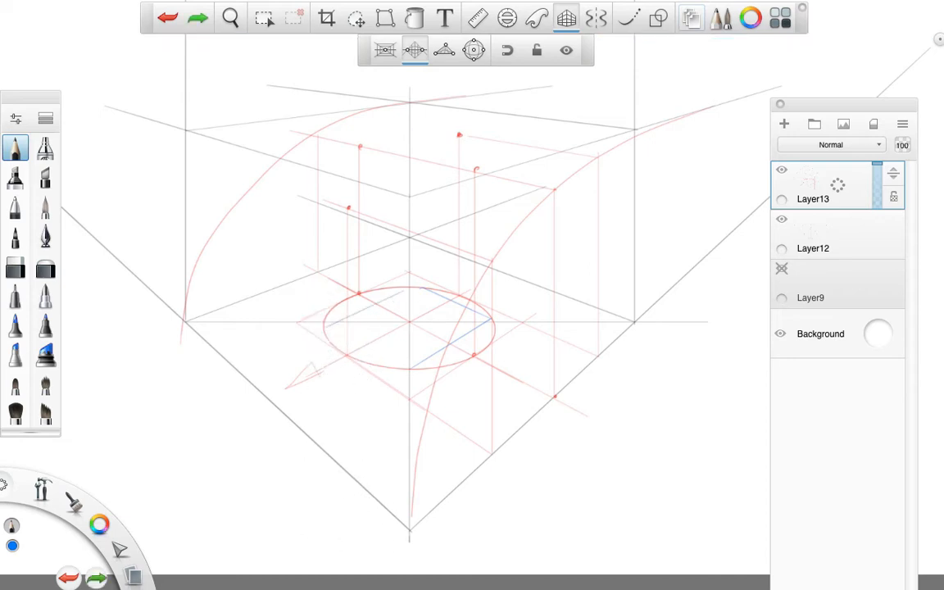
key("ctrl+z")
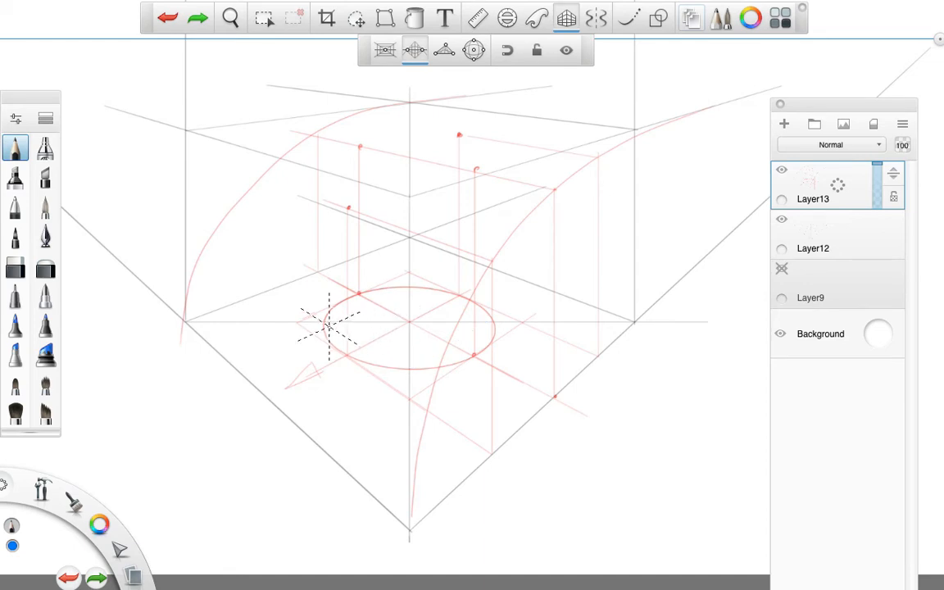
mouse_move(328, 326)
left_mouse_down()
mouse_move(412, 285)
mouse_move(493, 324)
left_mouse_up()
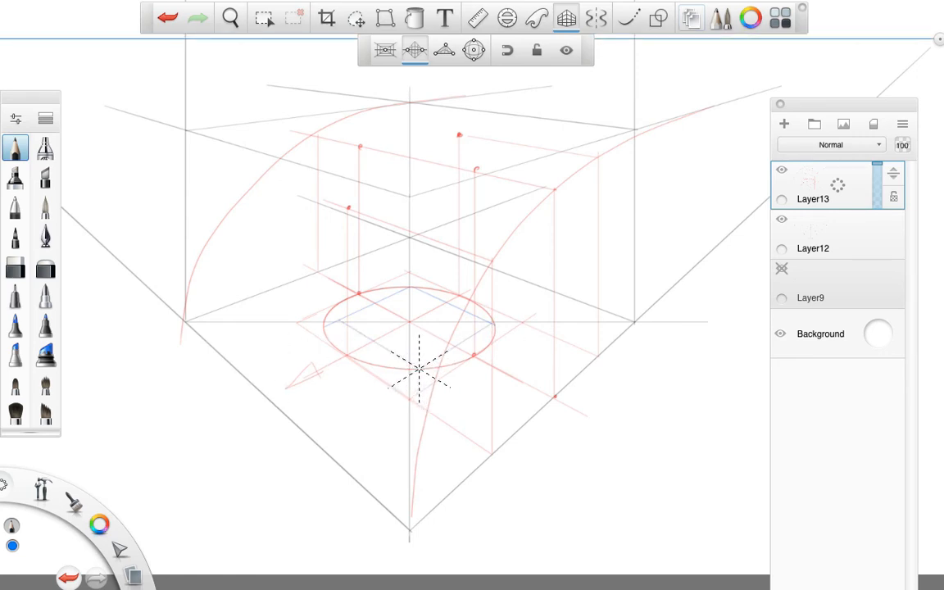
- Project the blue rectangle's near-left side to the base edge, up to the curve and back across, and raise verticals from its two corners
left_click_drag(418, 369, 465, 397)
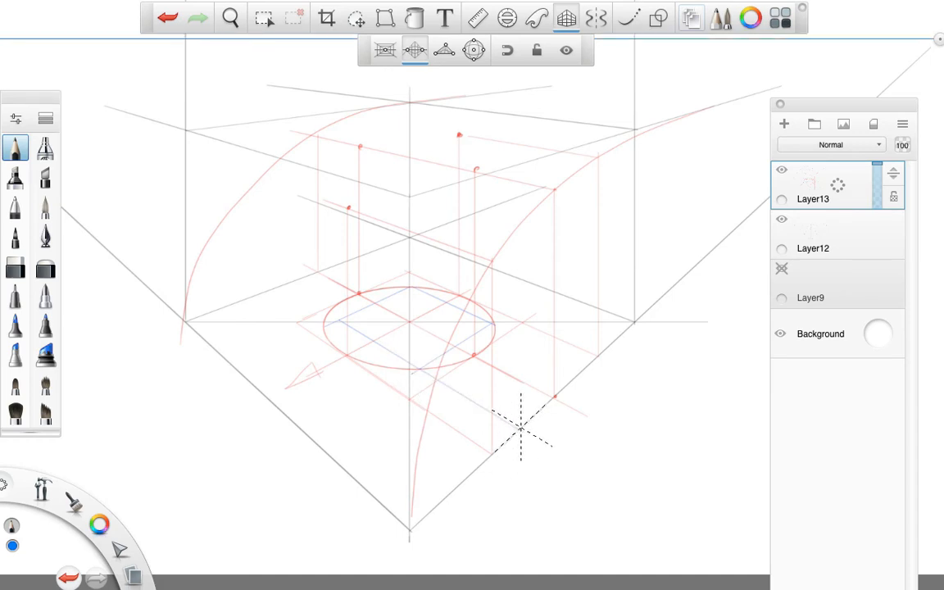
left_click_drag(519, 430, 519, 281)
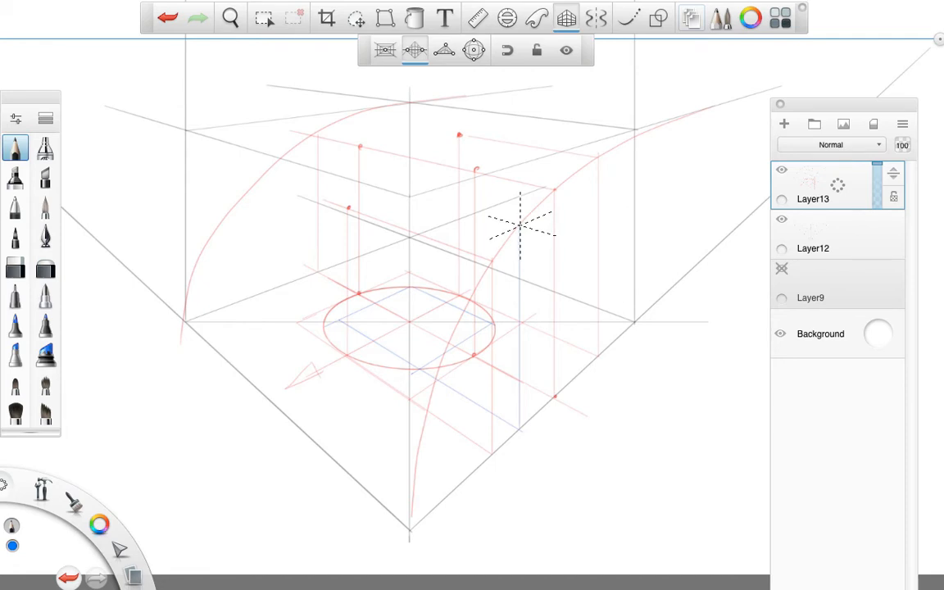
left_click_drag(520, 225, 322, 168)
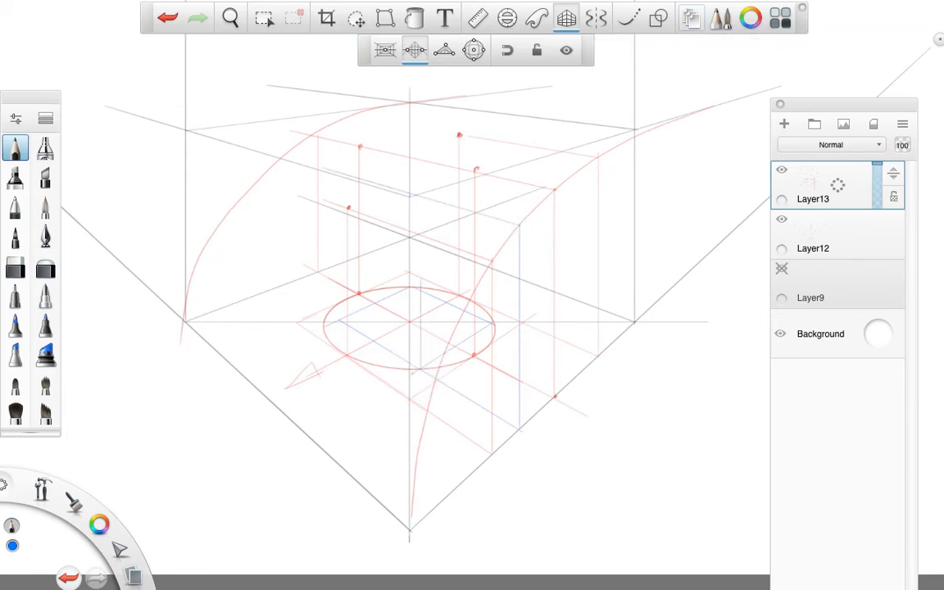
left_click_drag(340, 320, 339, 195)
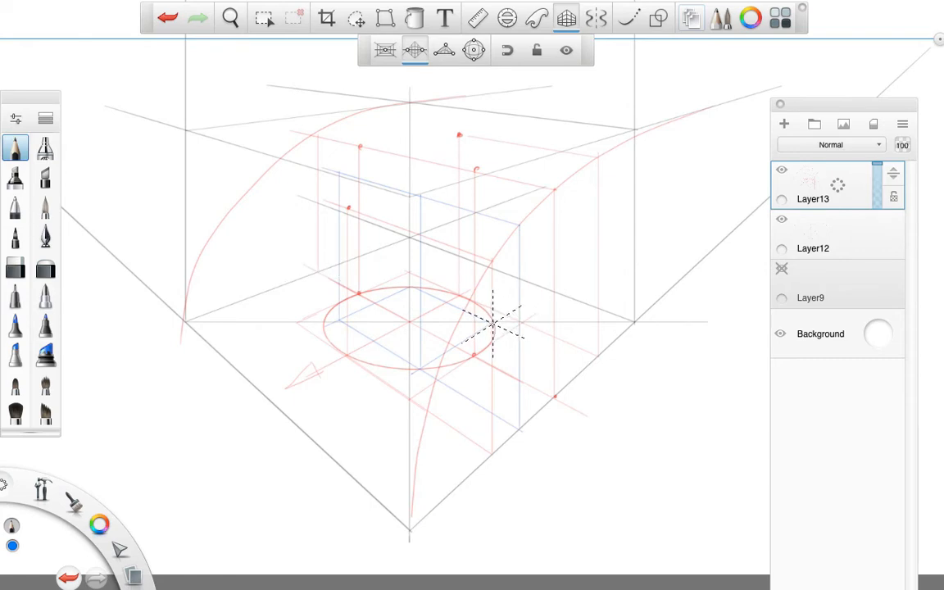
- Project the rectangle's far-right side in green to the curve and back across, raise its corner verticals, and turn off the perspective guides
mouse_move(102, 526)
left_click(65, 524)
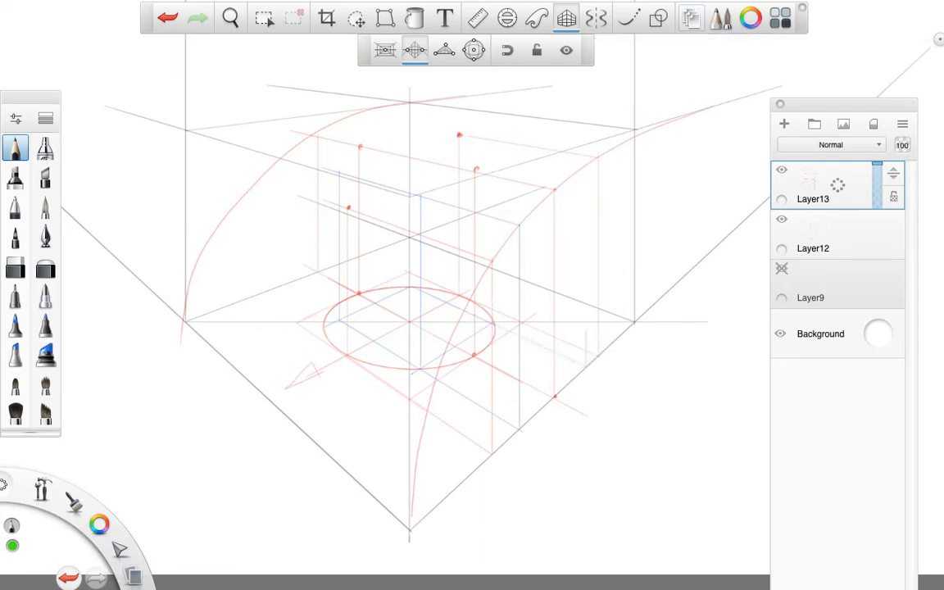
left_click_drag(586, 327, 586, 182)
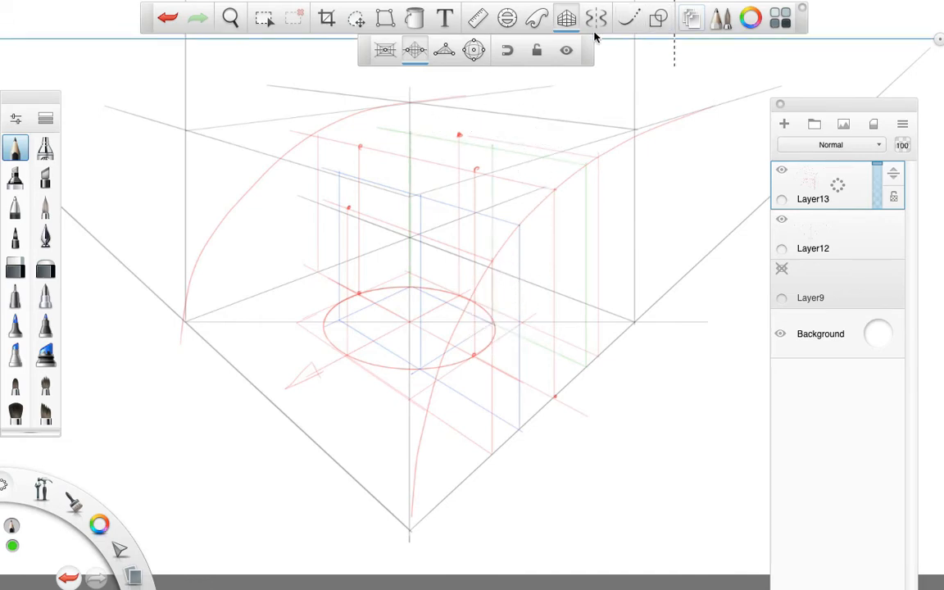
left_click(566, 19)
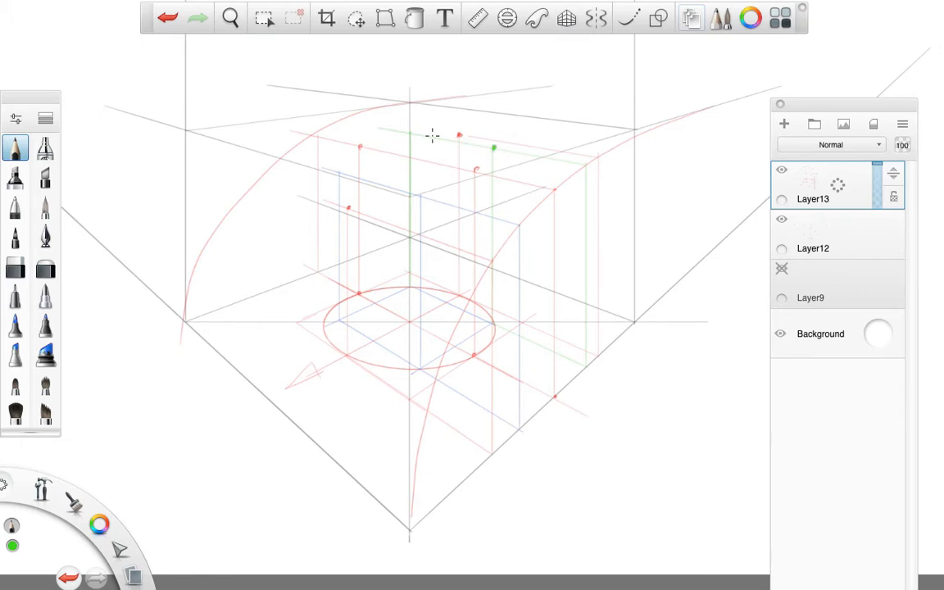
- Switch the pencil colour to blue, mark the blue verticals' upper ends with dots, and turn on the steady stroke at 23
left_click_drag(96, 529, 81, 518)
key("space")
left_click_drag(497, 194, 587, 160)
mouse_move(597, 198)
left_mouse_down()
mouse_move(664, 270)
mouse_move(670, 300)
left_mouse_up()
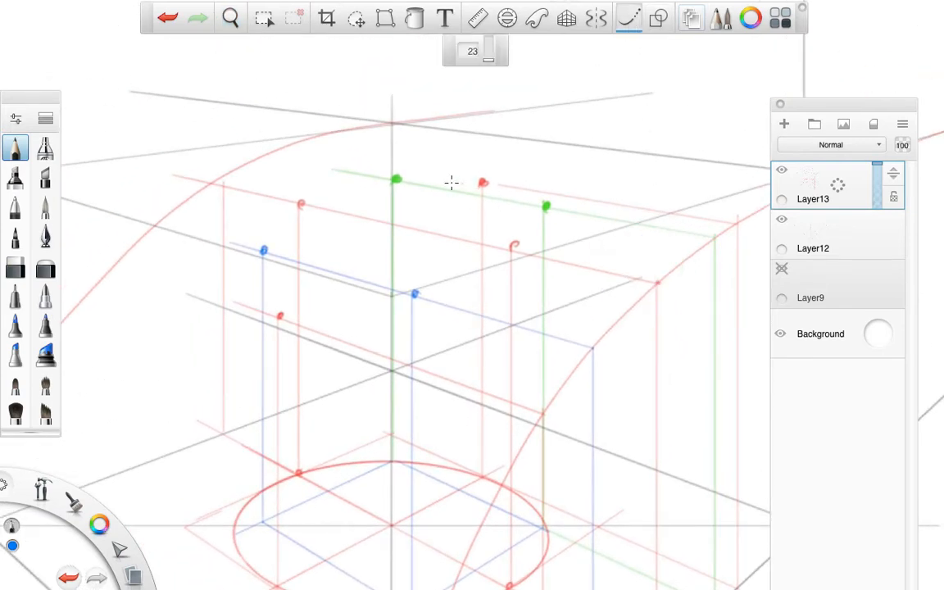
- Draw a closed blue curve through the projected dots and add heavier blue arcs around its outside
mouse_move(484, 182)
left_mouse_down()
mouse_move(421, 173)
mouse_move(306, 198)
mouse_move(261, 273)
mouse_move(281, 318)
mouse_move(383, 312)
mouse_move(480, 265)
mouse_move(523, 192)
mouse_move(423, 162)
left_mouse_up()
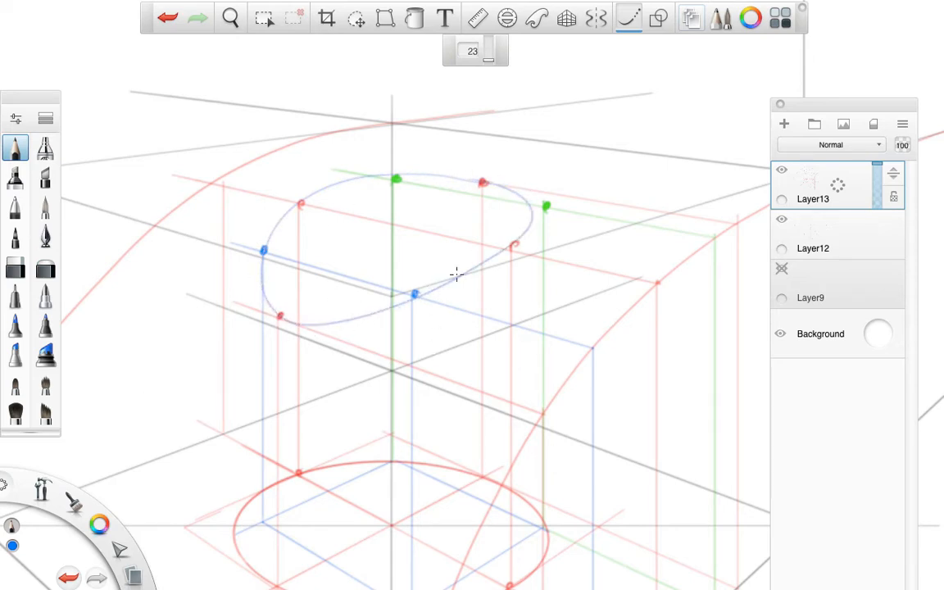
mouse_move(391, 152)
left_mouse_down()
mouse_move(221, 238)
mouse_move(205, 303)
mouse_move(337, 359)
left_mouse_up()
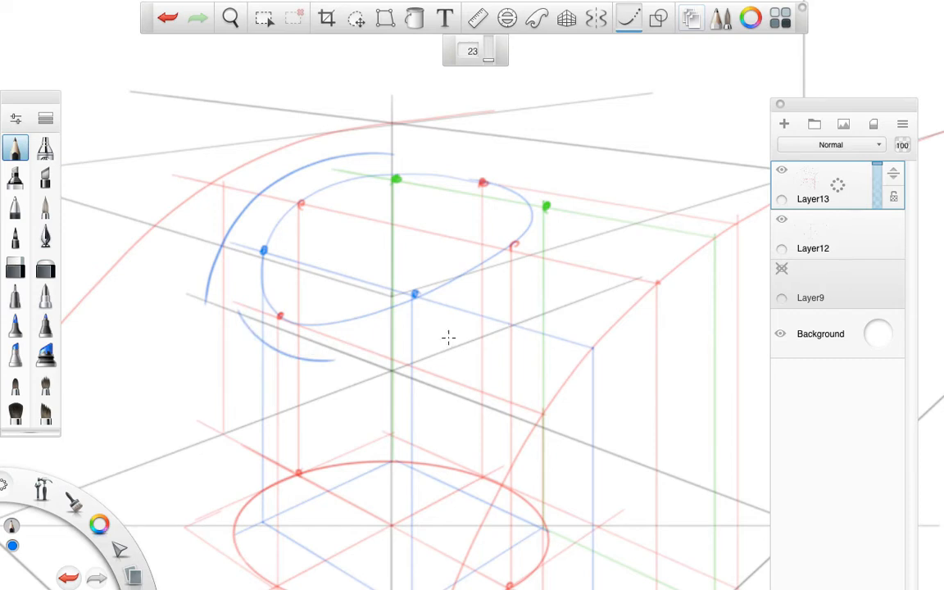
mouse_move(427, 347)
left_mouse_down()
mouse_move(464, 291)
mouse_move(540, 241)
mouse_move(637, 233)
left_mouse_up()
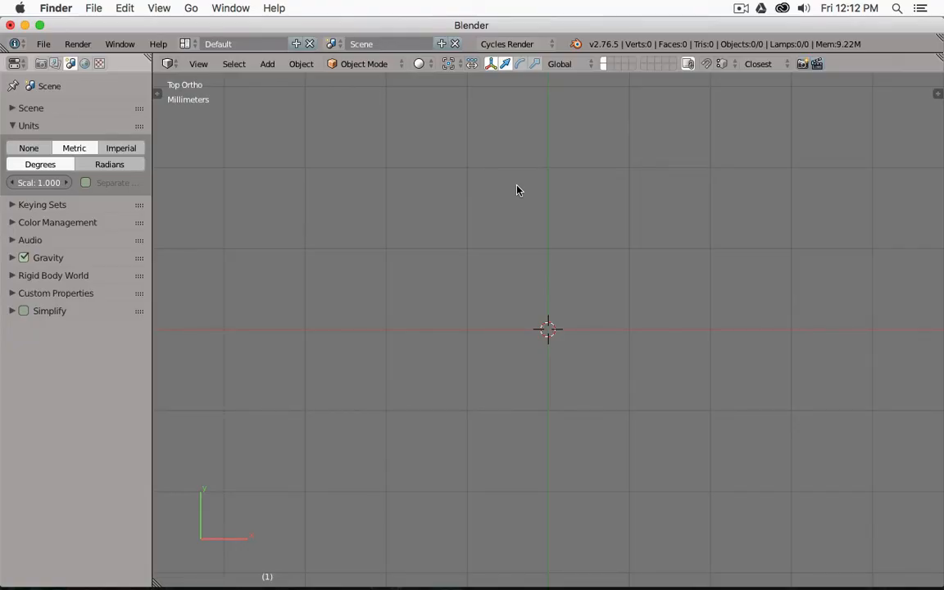
key("shift+a")
left_click(545, 205)
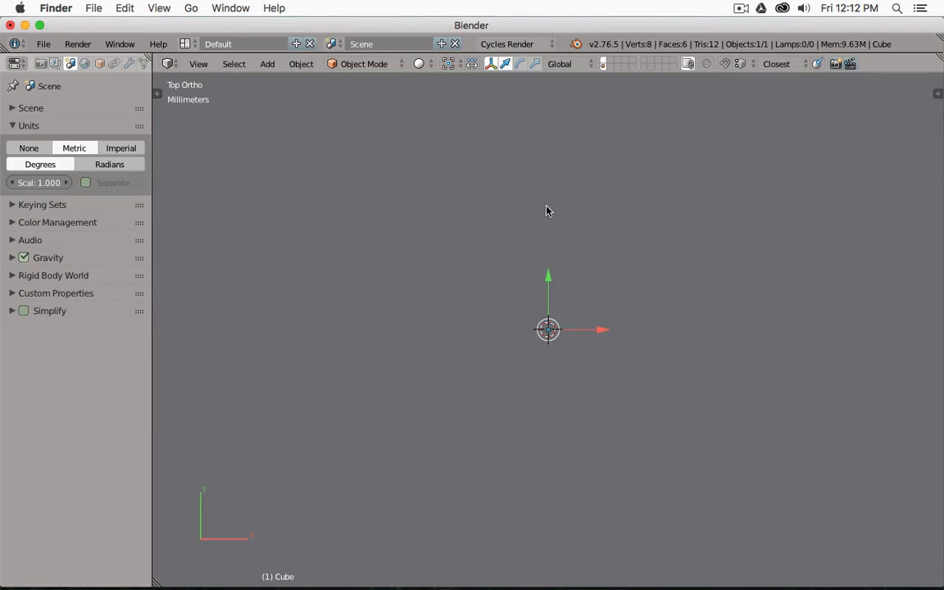
scroll(545, 209, "down", 5)
key("z")
scroll(532, 205, "down", 8)
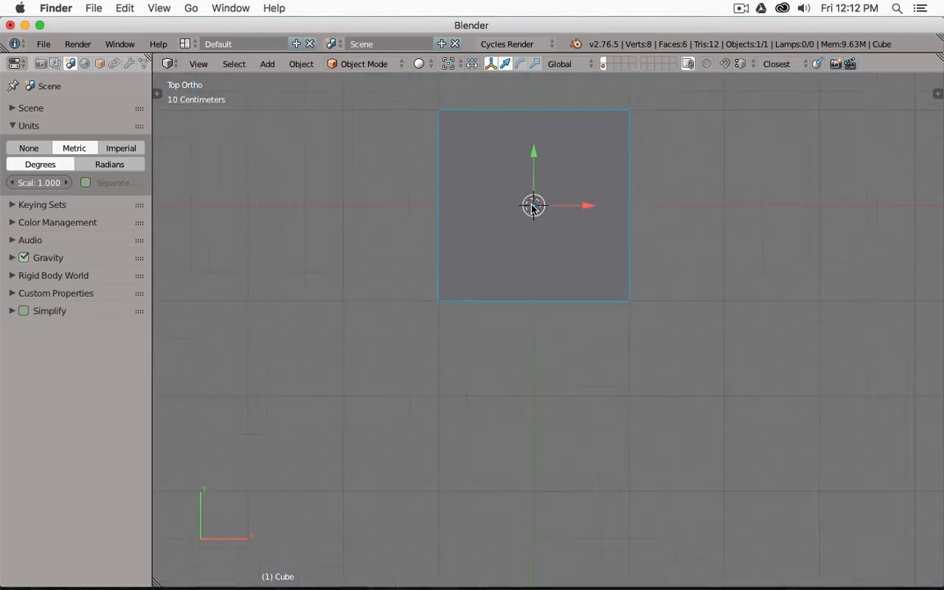
scroll(505, 258, "up", 3)
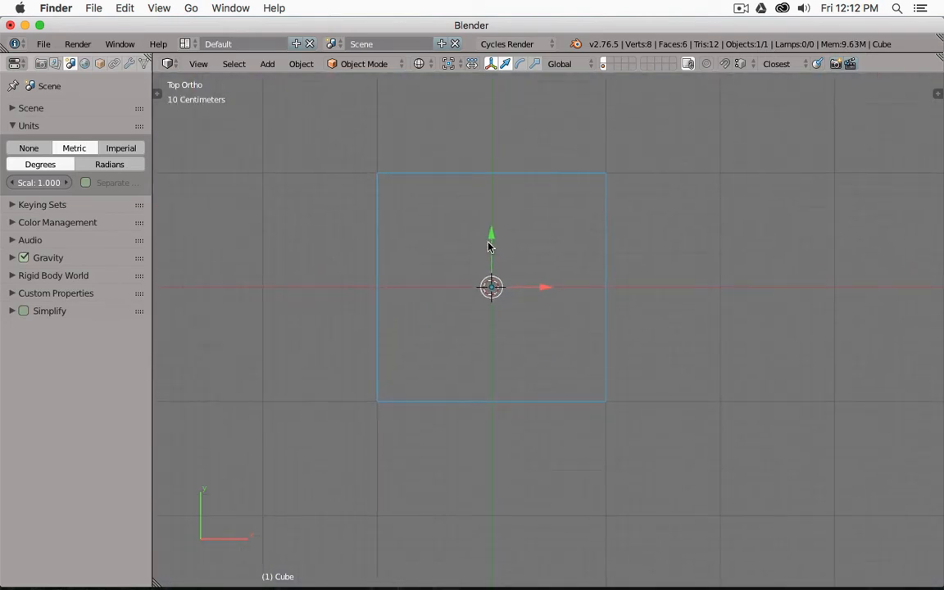
key("Delete")
- In Blender, add a circle mesh and rotate it 90° about the global Y axis
key("shift+a")
mouse_move(489, 243)
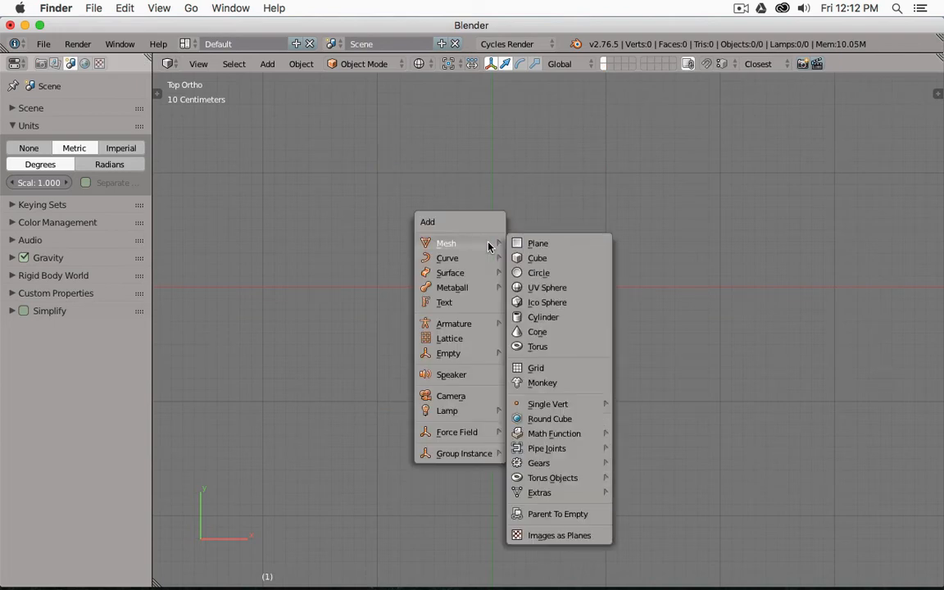
left_click(540, 274)
left_click_drag(472, 226, 494, 164)
key("KP_3")
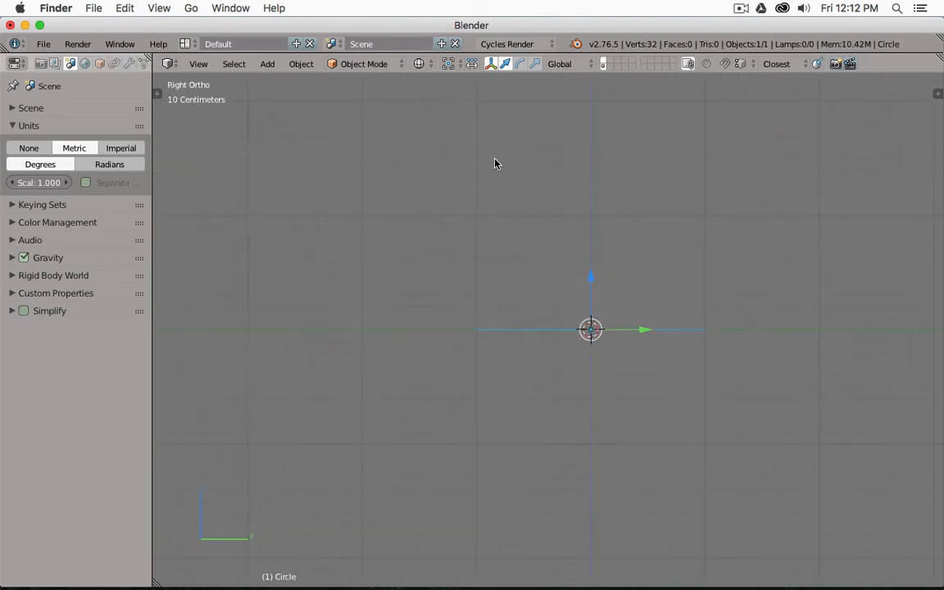
type("ry90")
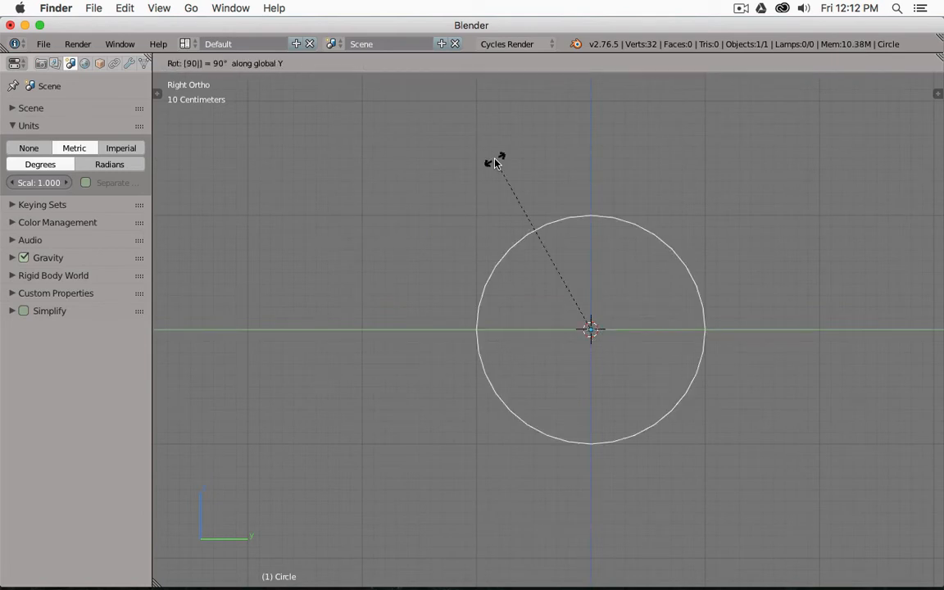
key("Return")
- Extrude the circle's vertices along the X axis in Edit Mode to form an open tube
key("KP_7")
key("Tab")
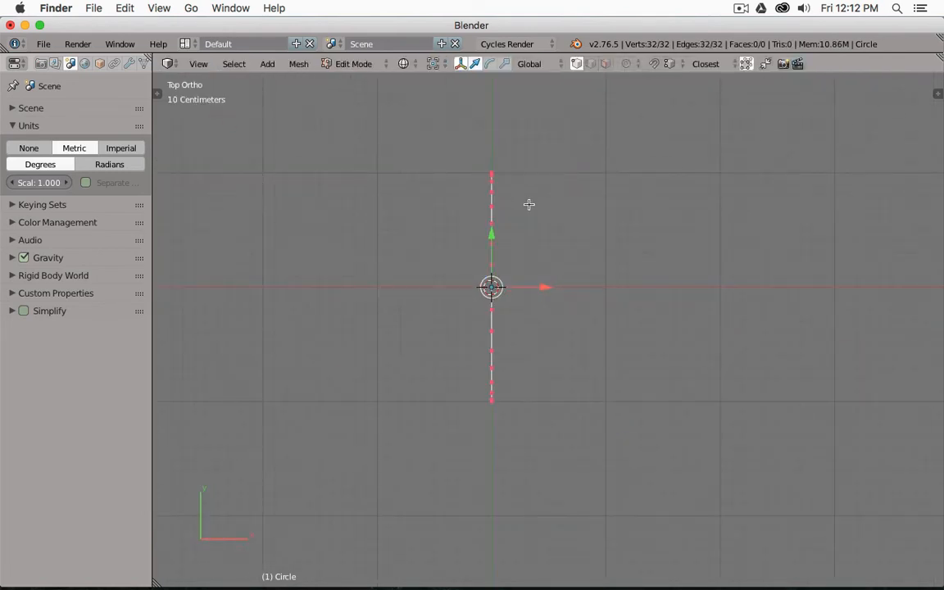
key("e")
key("x")
left_click(735, 206)
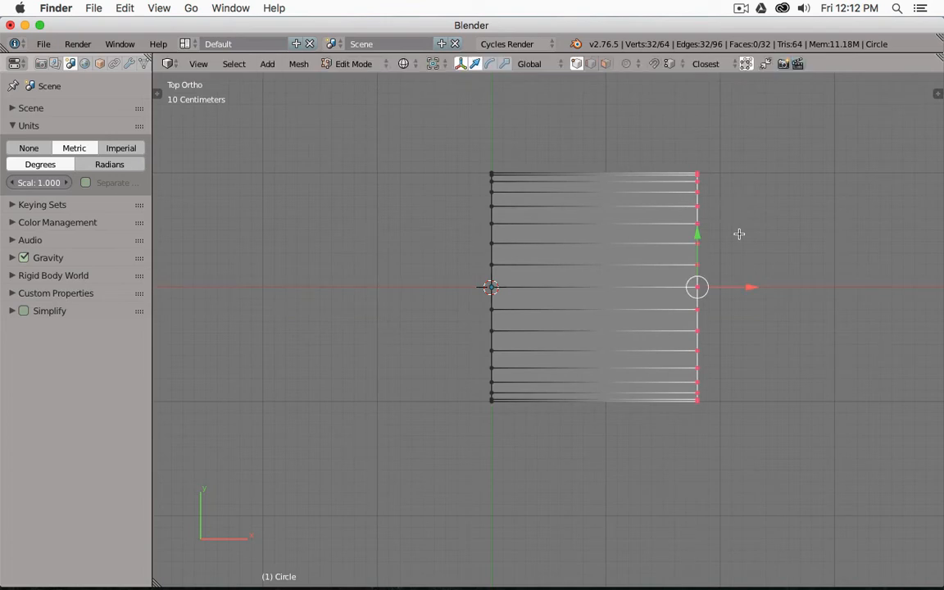
- Delete the tube's lower-half and upper-right vertices in the right view, leaving only the upper-left quarter surface
key("KP_3")
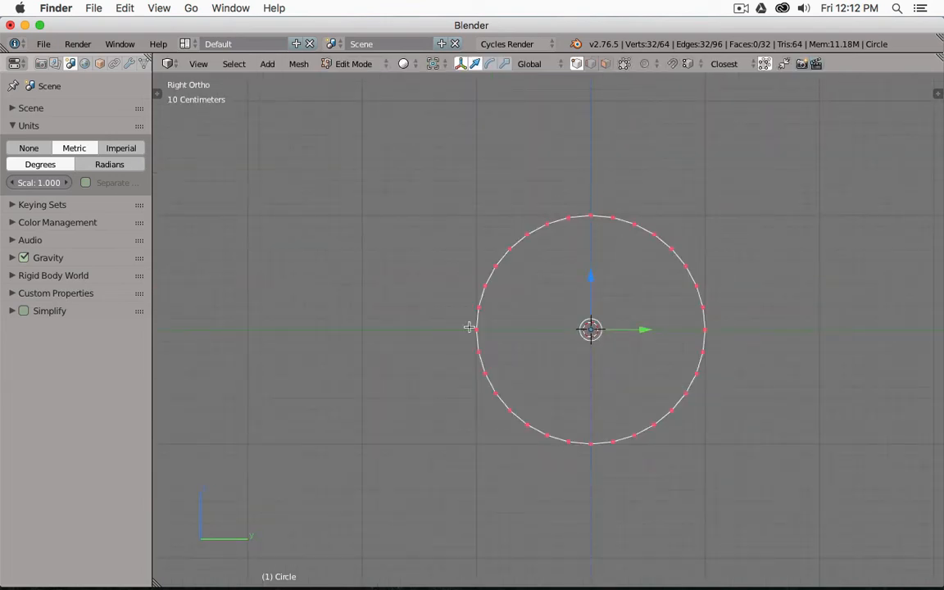
key("a")
key("b")
left_click_drag(464, 333, 730, 453)
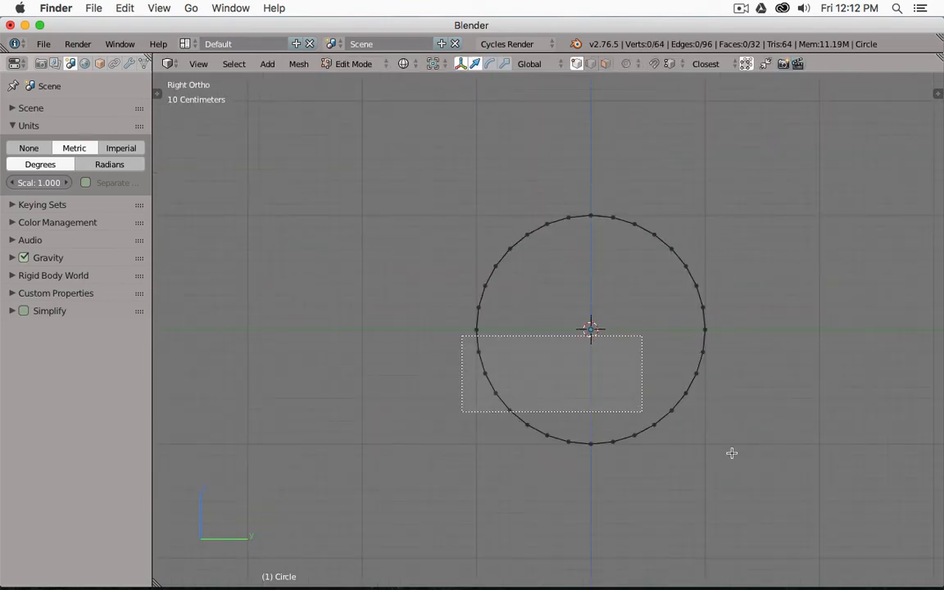
key("b")
left_click_drag(599, 175, 803, 432)
key("x")
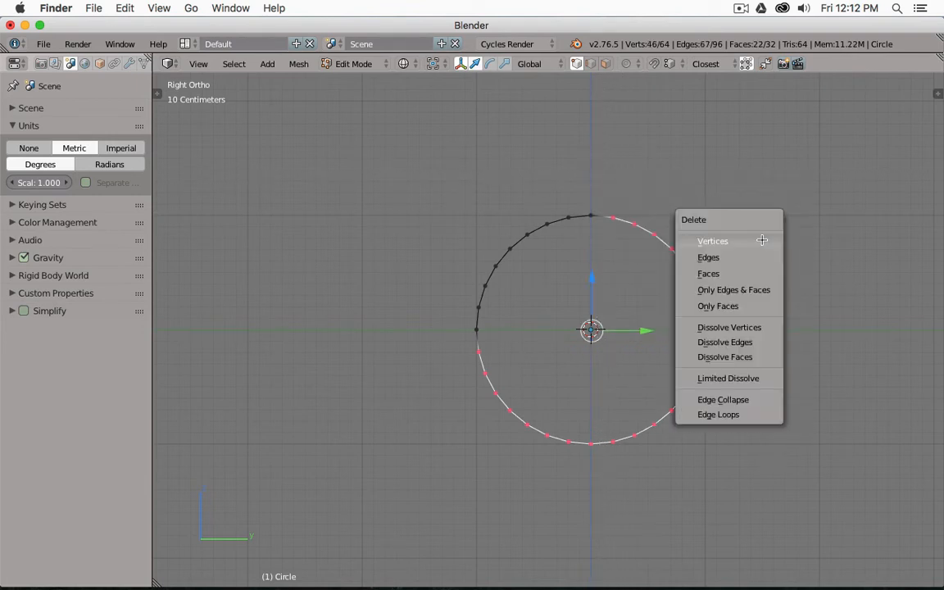
left_click(761, 240)
scroll(667, 238, "left", 5)
scroll(667, 238, "left", 2)
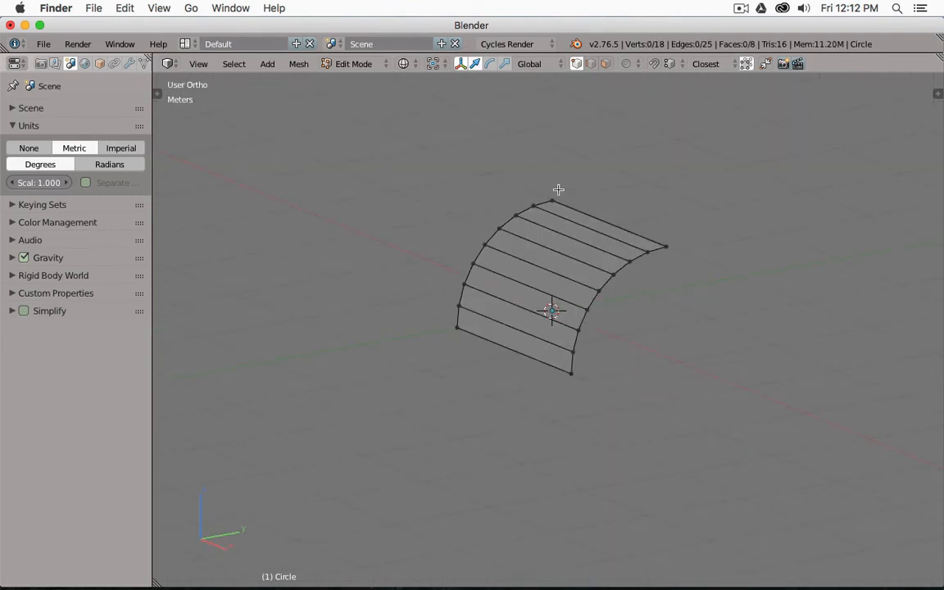
right_click(557, 195)
right_click(671, 246, "shift")
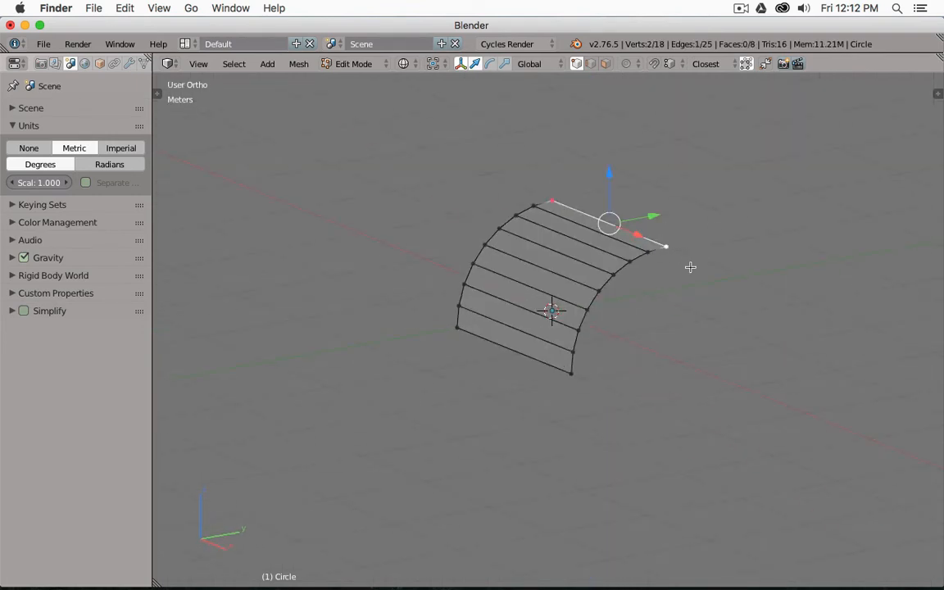
key("a")
- Show the quarter surface in solid shading from above, add a cylinder mesh in Object Mode and scale it down uniformly
key("KP_7")
key("z")
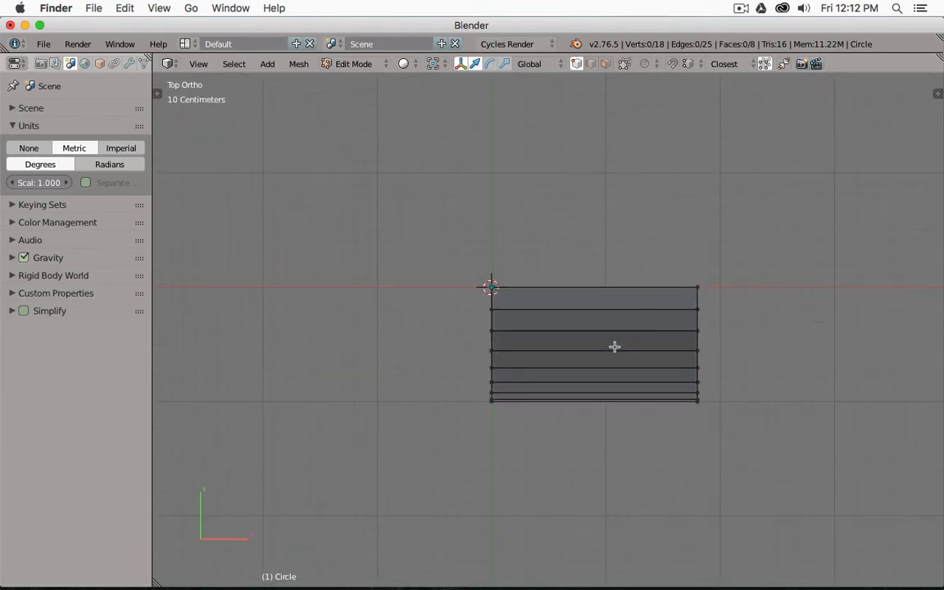
key("Tab")
key("shift+a")
mouse_move(611, 336)
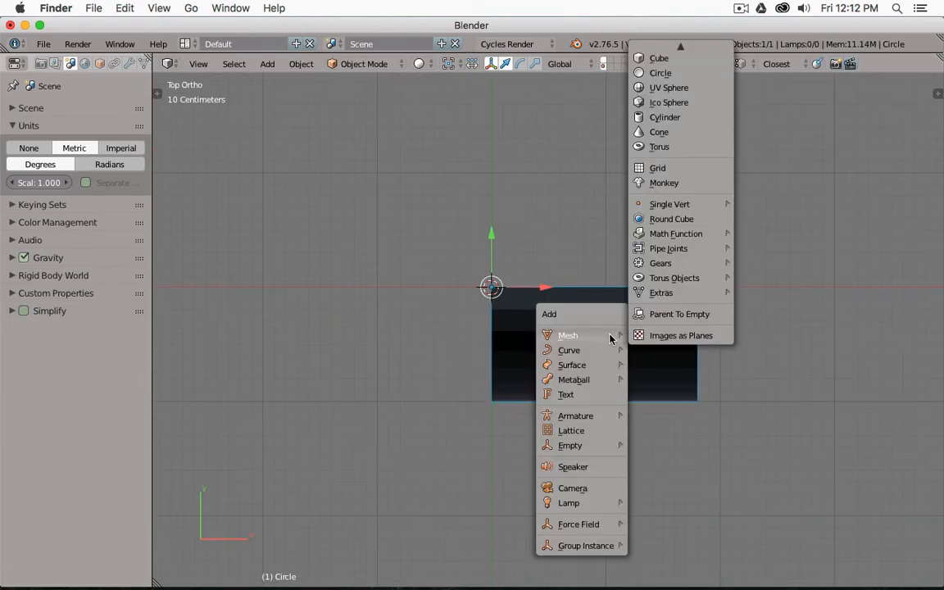
left_click(668, 117)
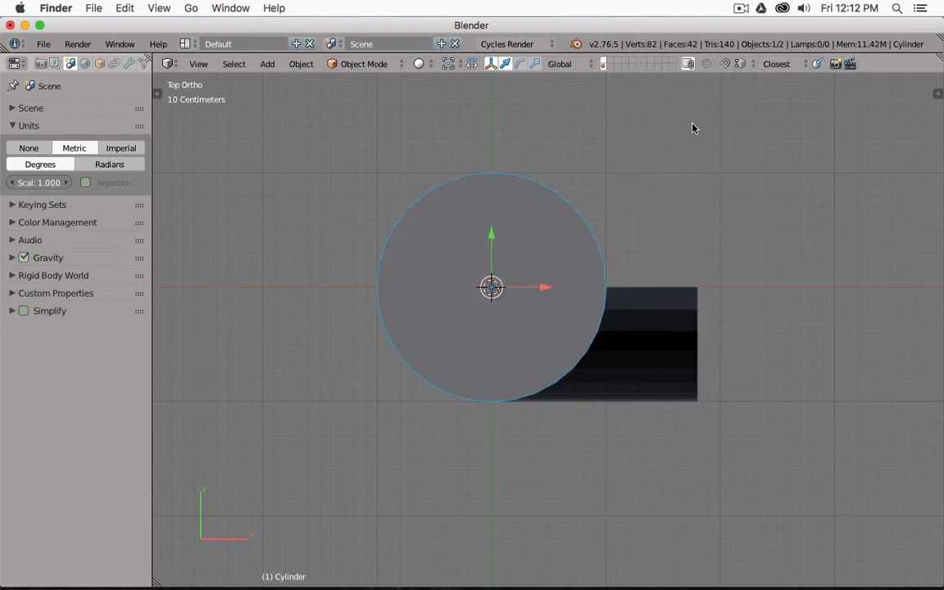
key("s")
left_click(588, 230)
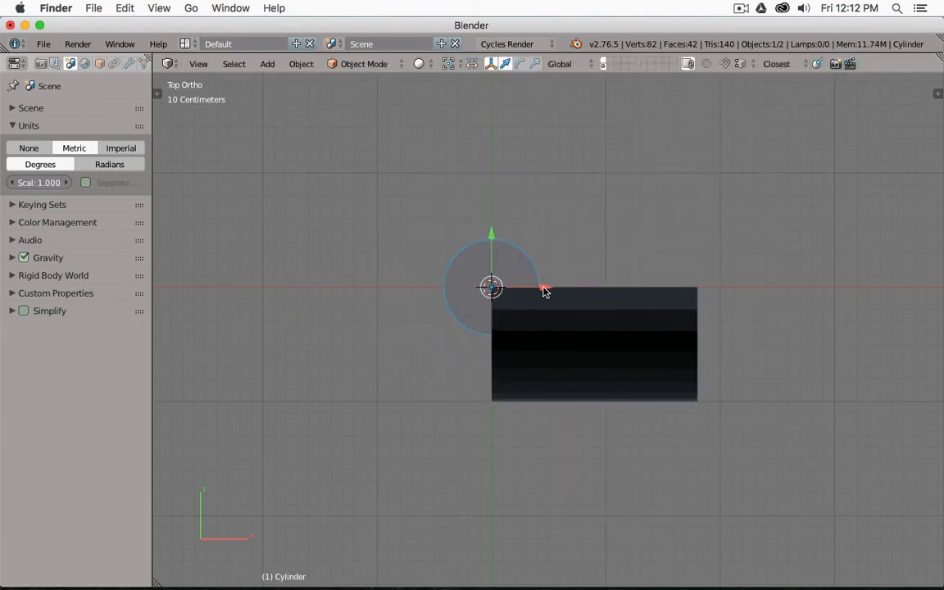
- Move the cylinder along the X and Y axes to position it beneath the quarter surface
left_click_drag(545, 291, 659, 277)
left_click_drag(604, 237, 606, 299)
left_click_drag(672, 291, 514, 138)
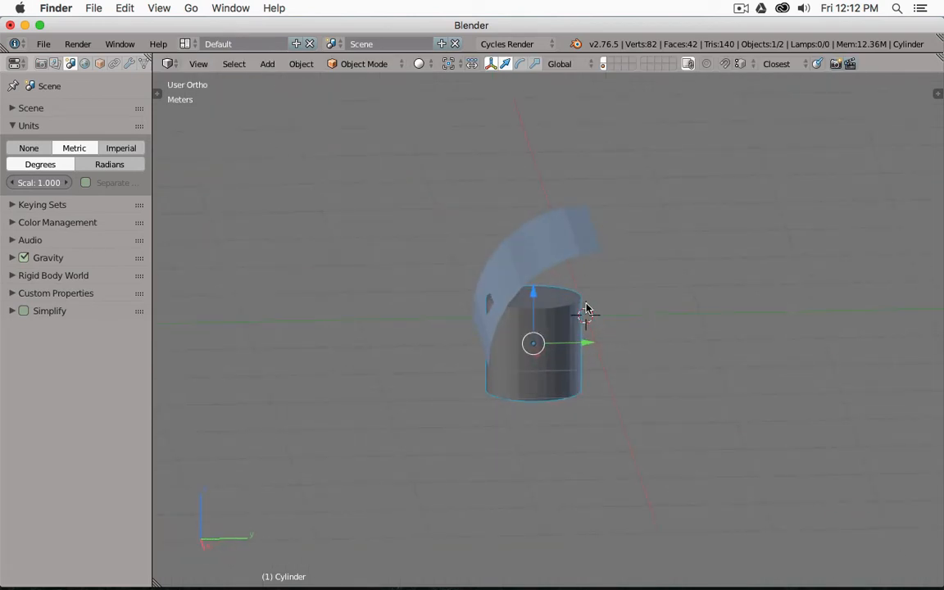
- Scale the curved quarter surface along the Y axis to stretch it wider
right_click(585, 305)
key("s")
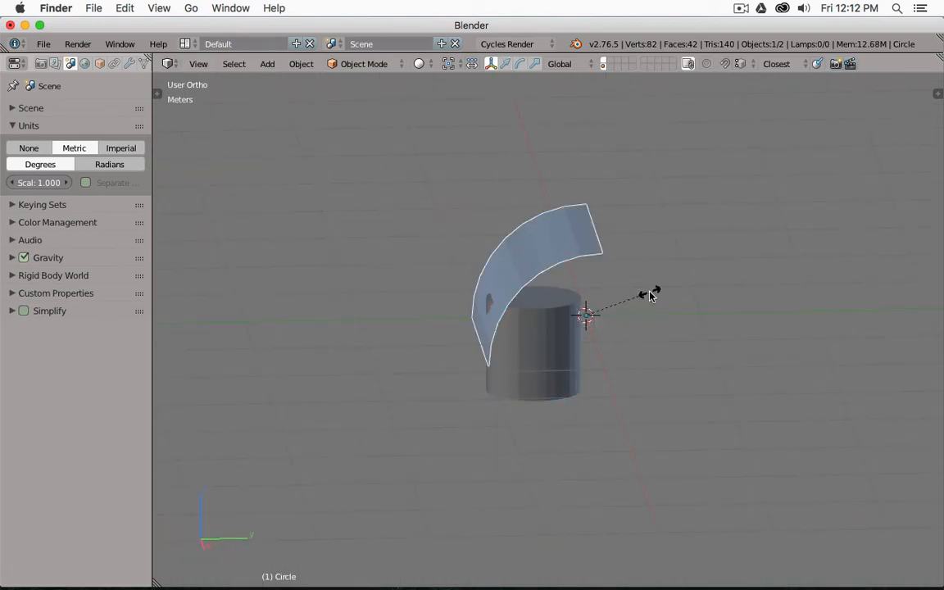
key("y")
left_click(684, 292)
- Move the cylinder along the Y axis so that it passes through the middle of the stretched curved surface
right_click(551, 339)
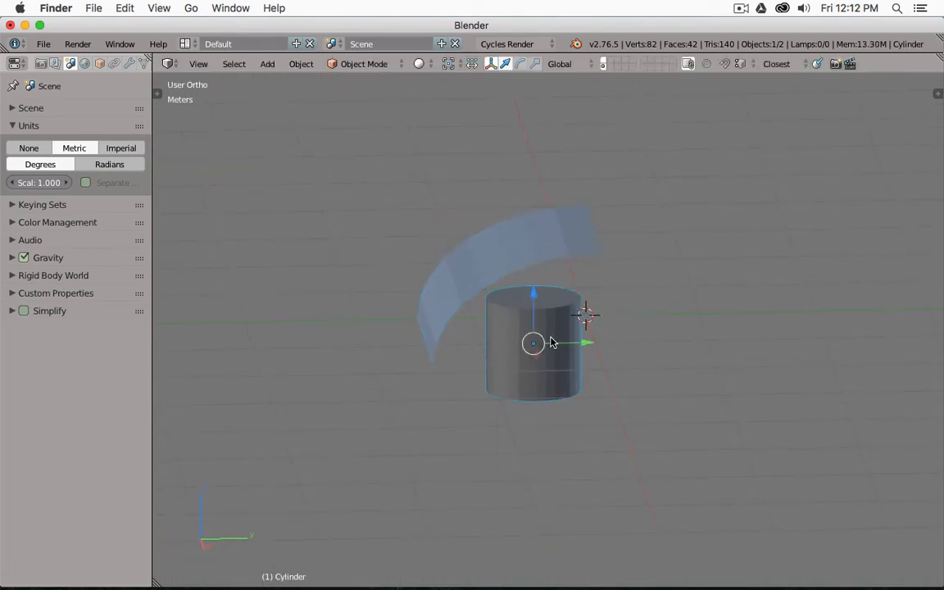
left_click_drag(591, 343, 552, 344)
mouse_move(499, 293)
left_mouse_down()
mouse_move(499, 220)
mouse_move(552, 285)
mouse_move(577, 296)
left_mouse_up()
scroll(582, 300, "up", 5)
key("z")
key("z")
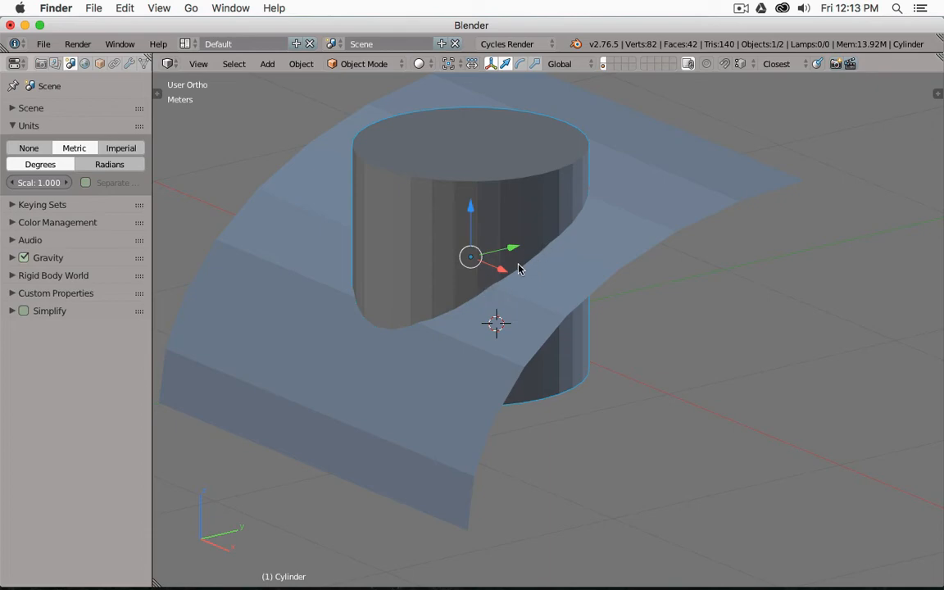
- Switch to the SketchBook perspective drawing to compare its projected curve with the model, and return to Blender
key("super+Tab")
key("super+Tab")
key("super+Tab")
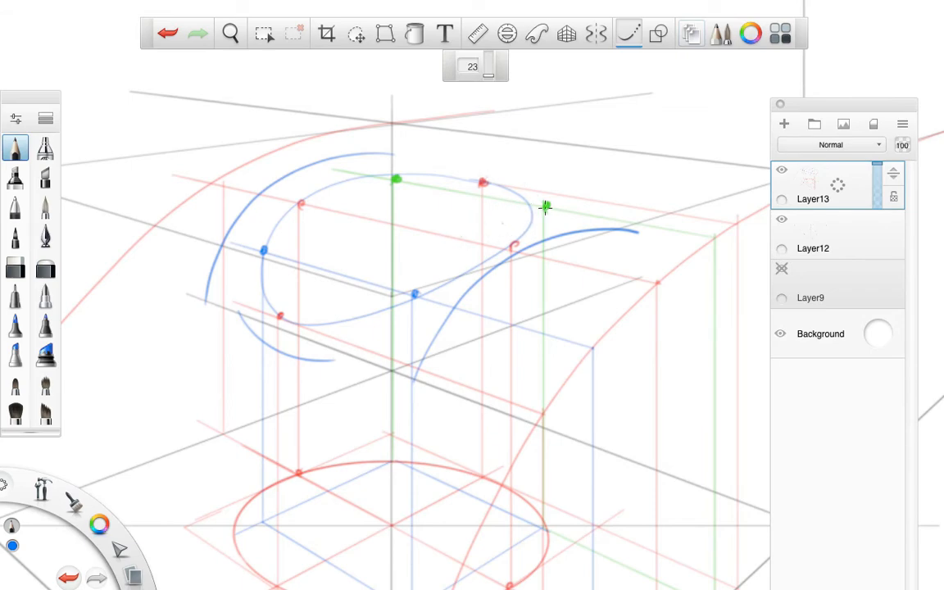
key("super+Tab")
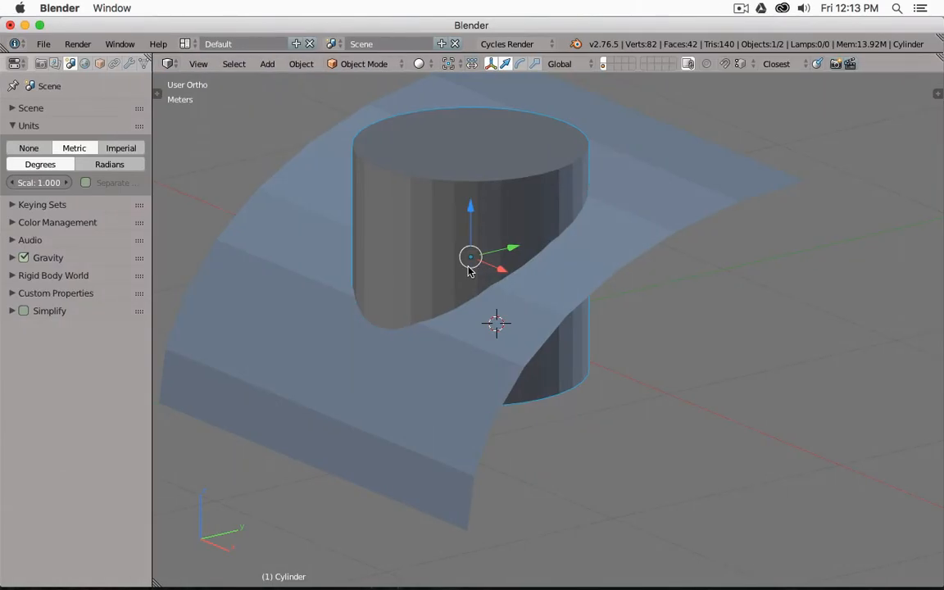
- In Edit Mode, extrude the curved surface's upper straight edge 1 m down along the global Z axis to form a vertical back wall
right_click(667, 183)
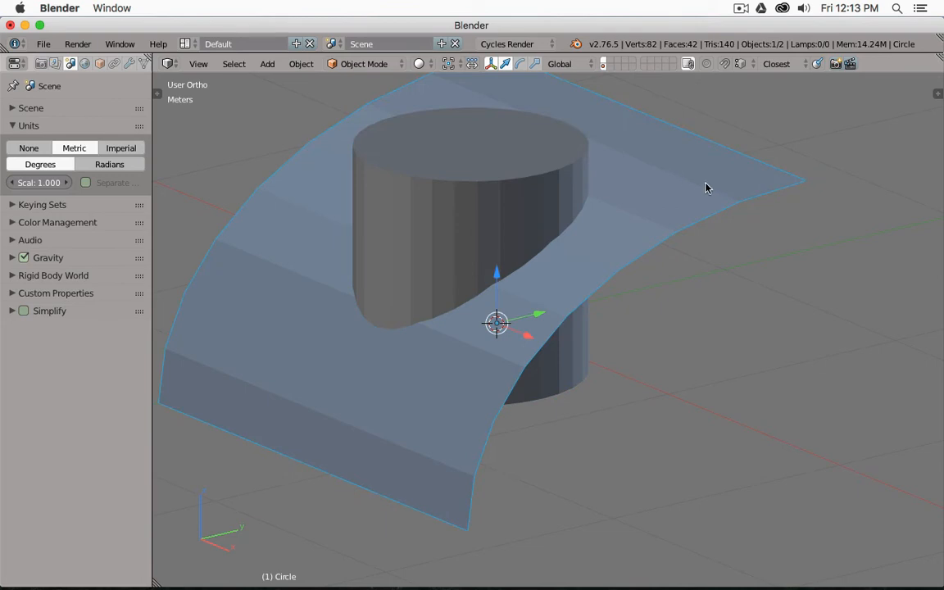
scroll(707, 189, "down", 2)
key("Tab")
right_click(769, 189)
right_click(578, 105, "shift")
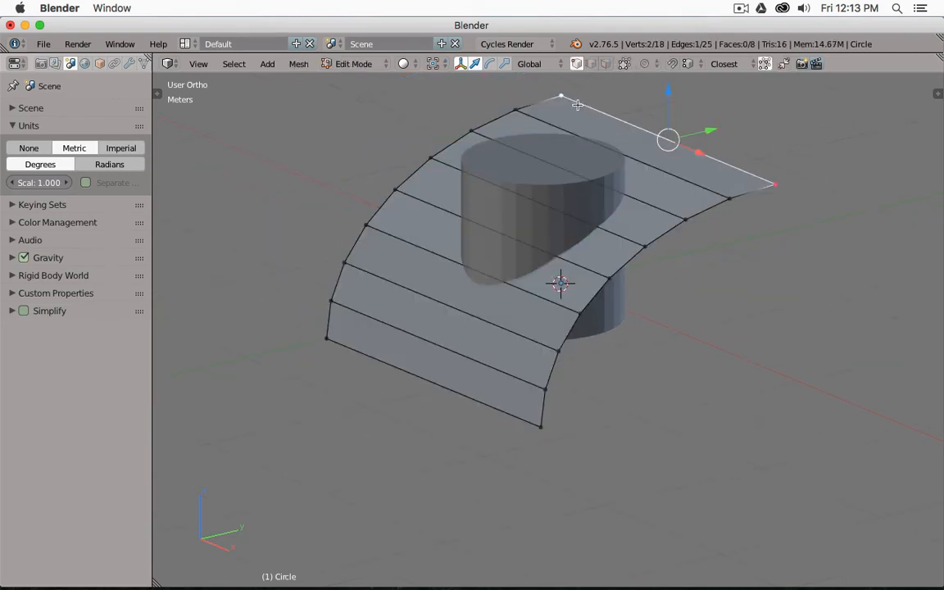
key("e")
key("z")
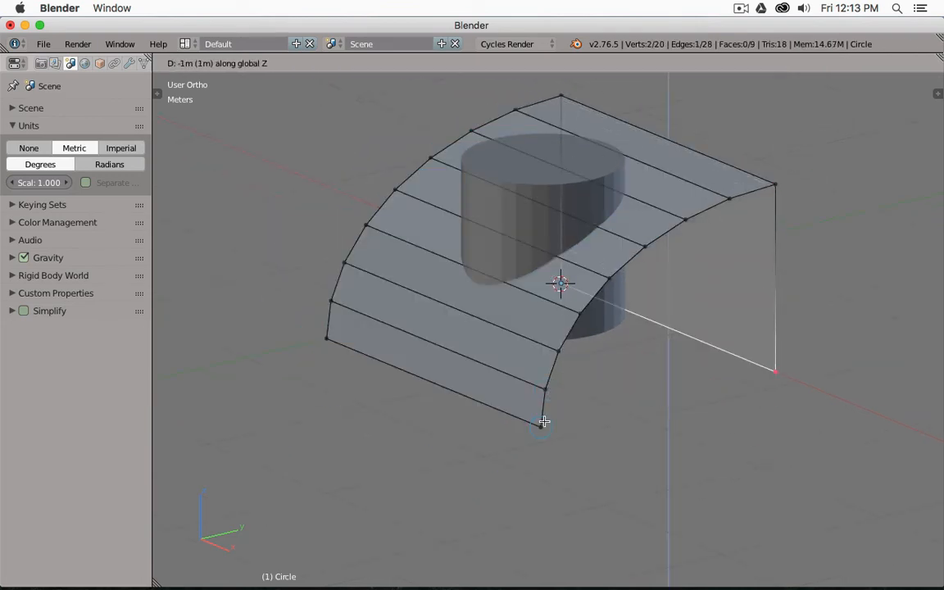
left_click(492, 379)
- Fill a bottom face between the back wall's lower edge and the curved surface's front lower edge
right_click(327, 337, "shift")
right_click(537, 426, "shift")
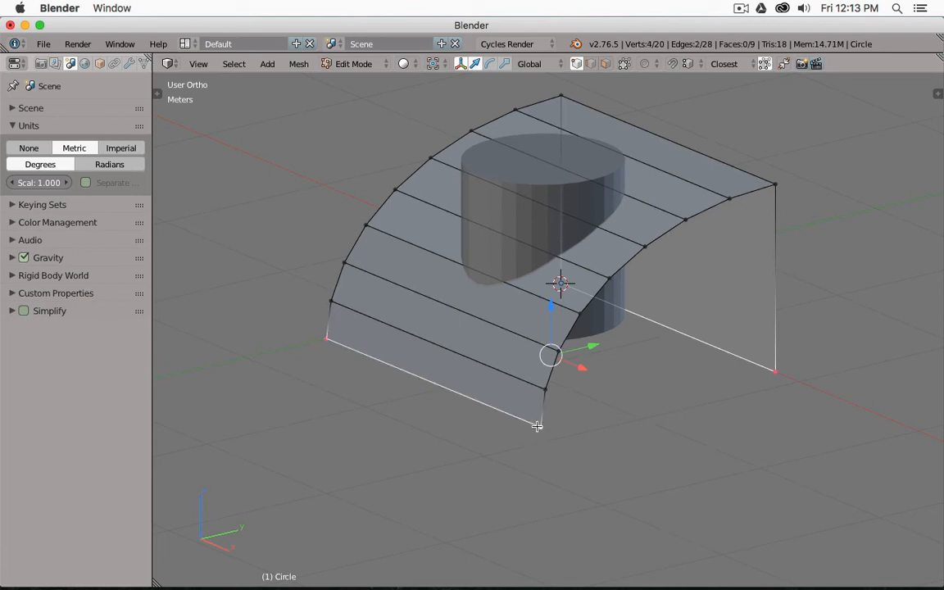
key("f")
- Fill both open curved ends to close the block, select the whole mesh and return to Object Mode
right_click(701, 210)
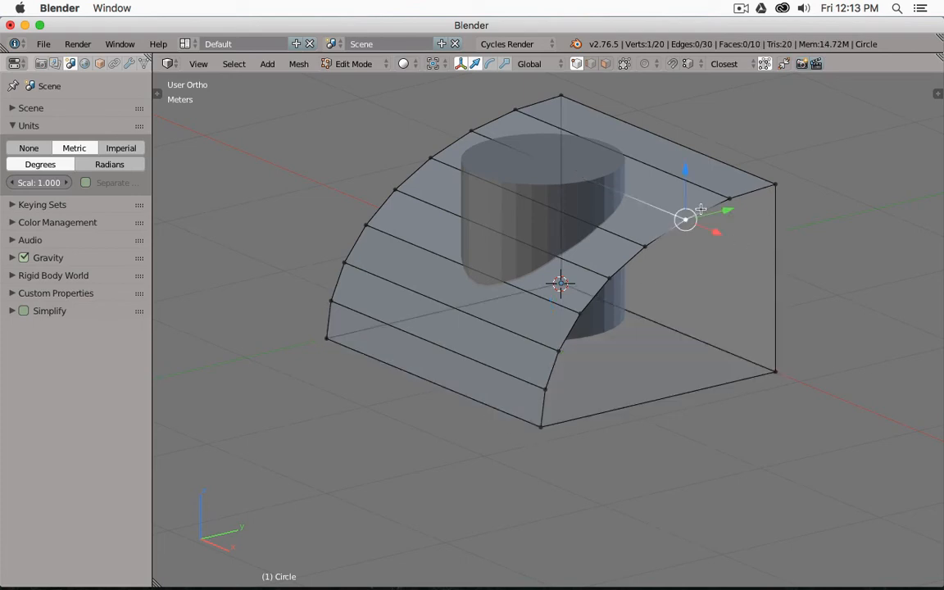
right_click(741, 192, "alt")
key("f")
right_click(443, 144, "alt")
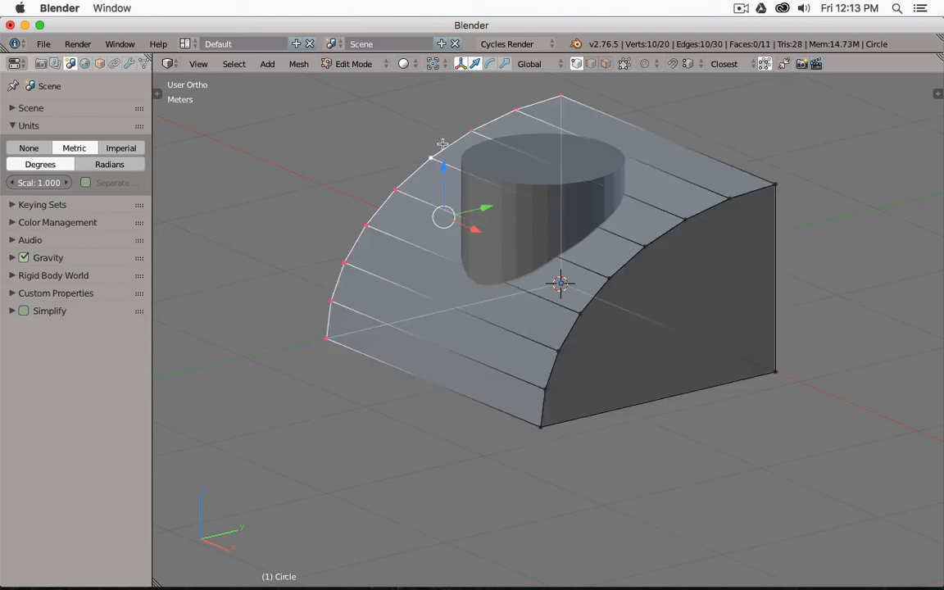
key("f")
key("a")
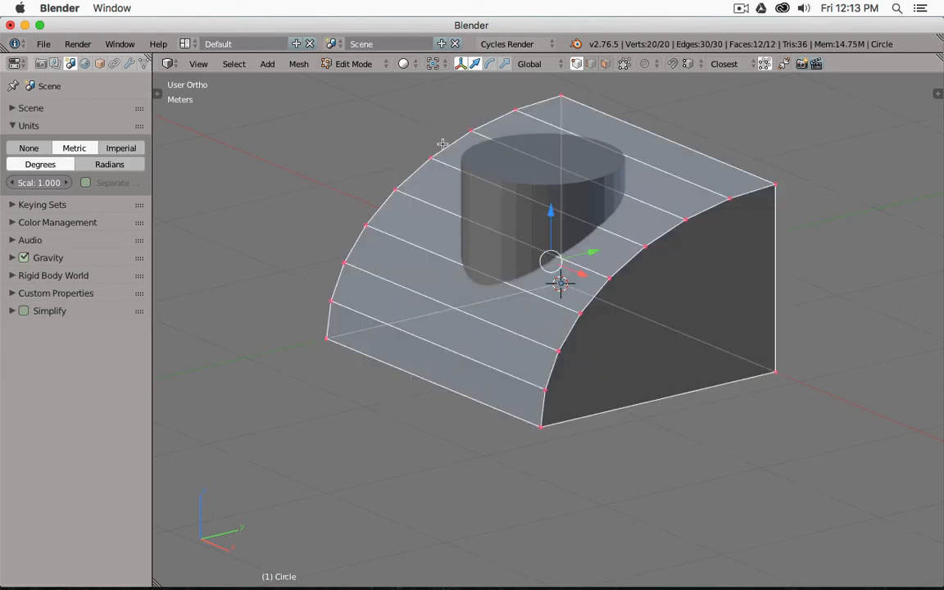
key("Tab")
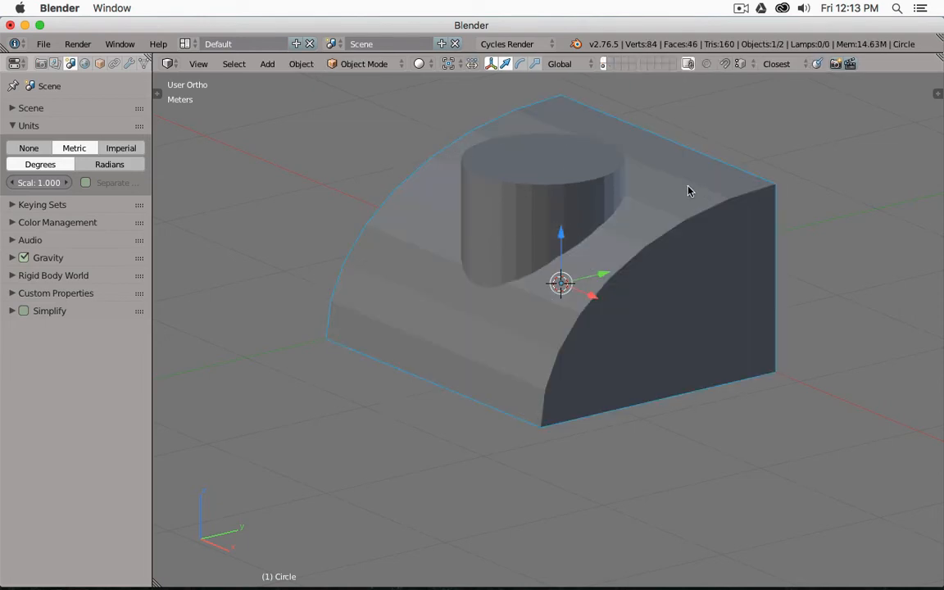
- Add a Boolean modifier to the block, set its operation to Difference and pick the cylinder as the cutting object
left_click(129, 63)
left_click(92, 113)
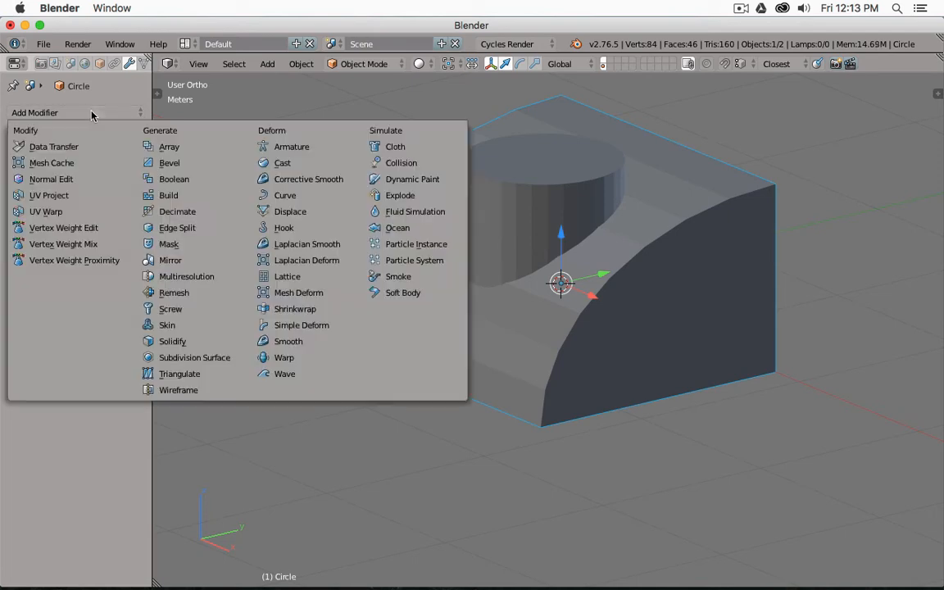
left_click(172, 179)
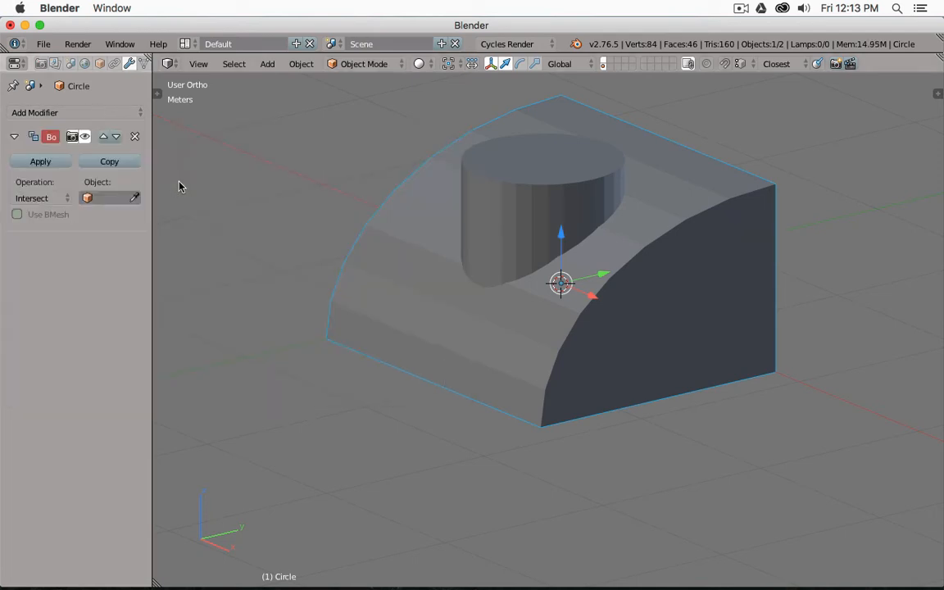
left_click(41, 197)
left_click(26, 148)
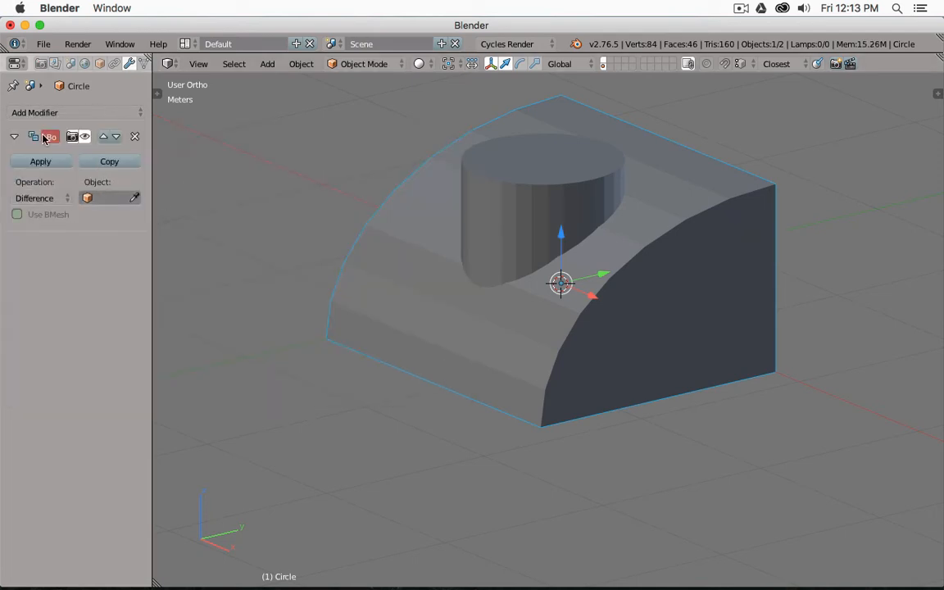
left_click(133, 198)
left_click(496, 195)
- Hide the cylinder to expose the cut hole and switch the viewport to perspective projection
right_click(502, 182)
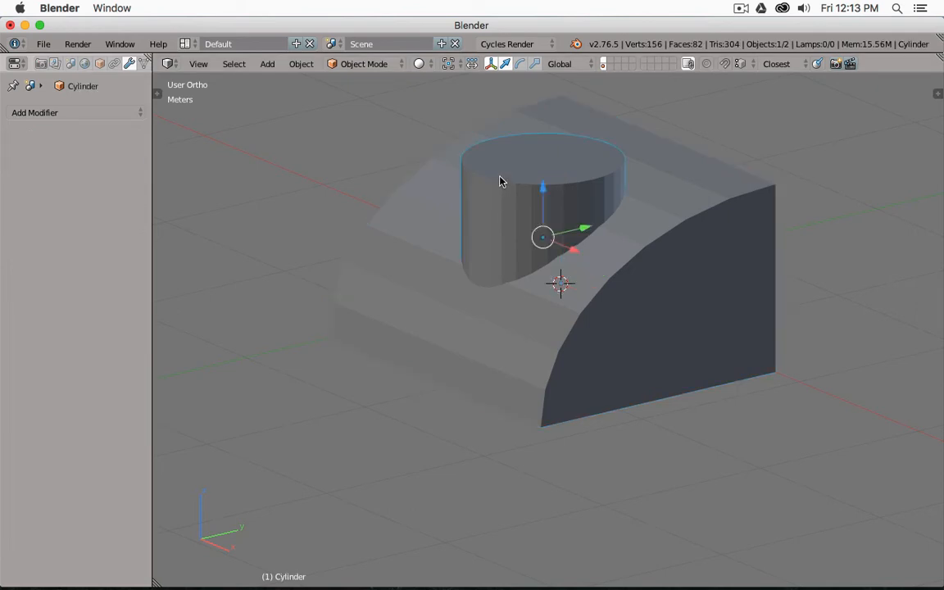
key("h")
left_click_drag(550, 178, 600, 226)
scroll(589, 169, "up", 1)
key("KP_5")
- Examine the outline of the hole in the curved surface from several angles and distances
scroll(590, 173, "down", 5)
scroll(652, 180, "up", 2)
left_click_drag(652, 180, 632, 159)
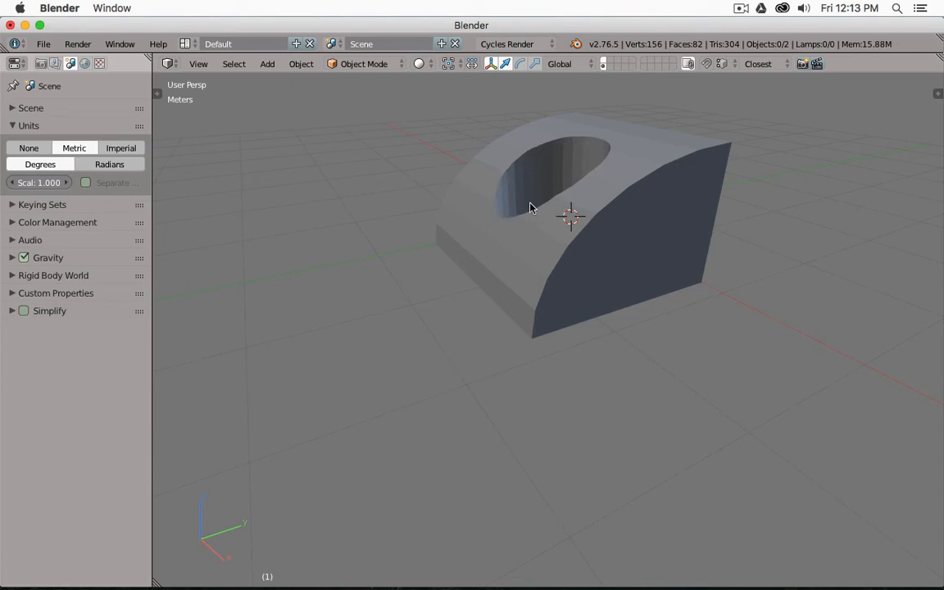
scroll(532, 212, "up", 5)
left_click_drag(625, 212, 521, 213)
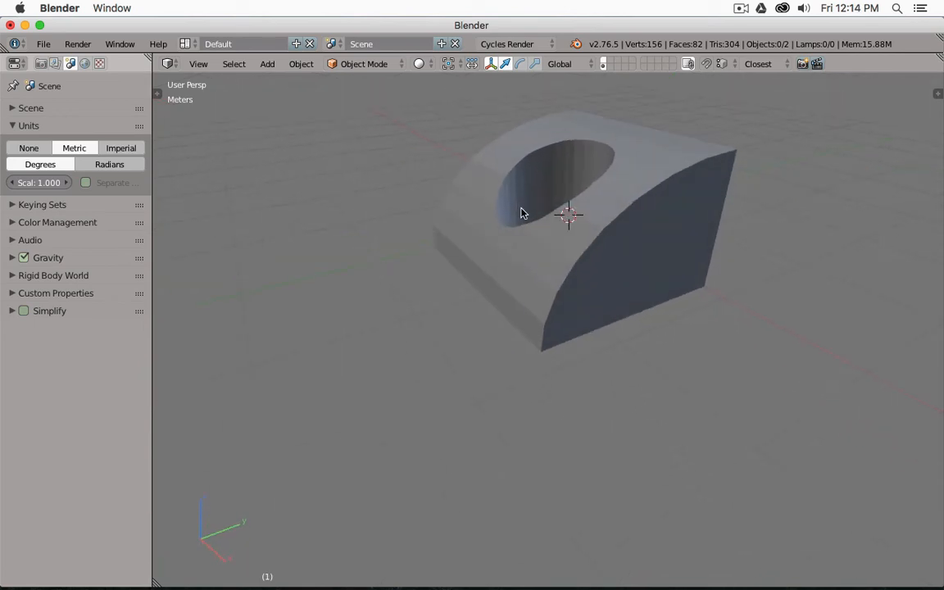
scroll(577, 206, "up", 3)
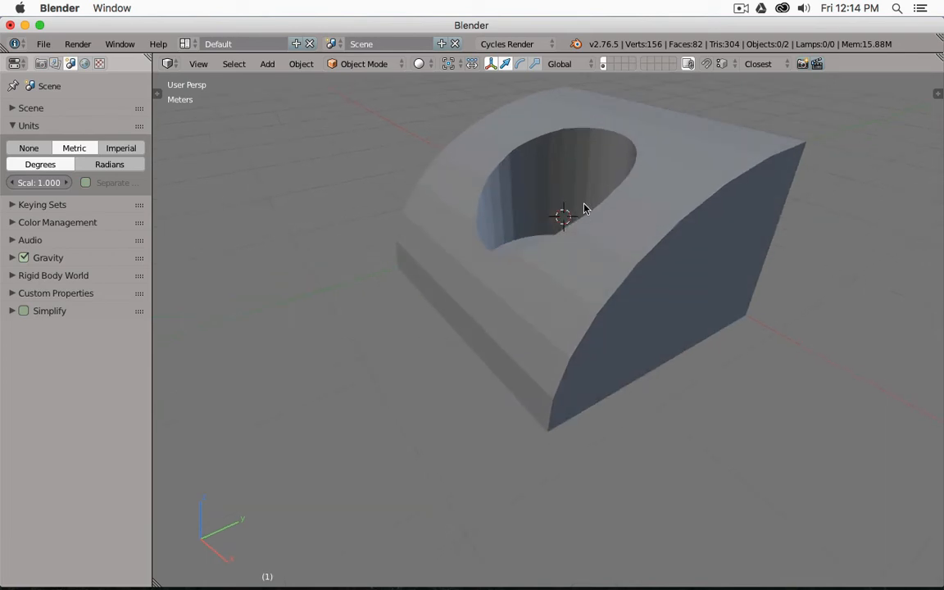
left_click_drag(584, 203, 578, 193)
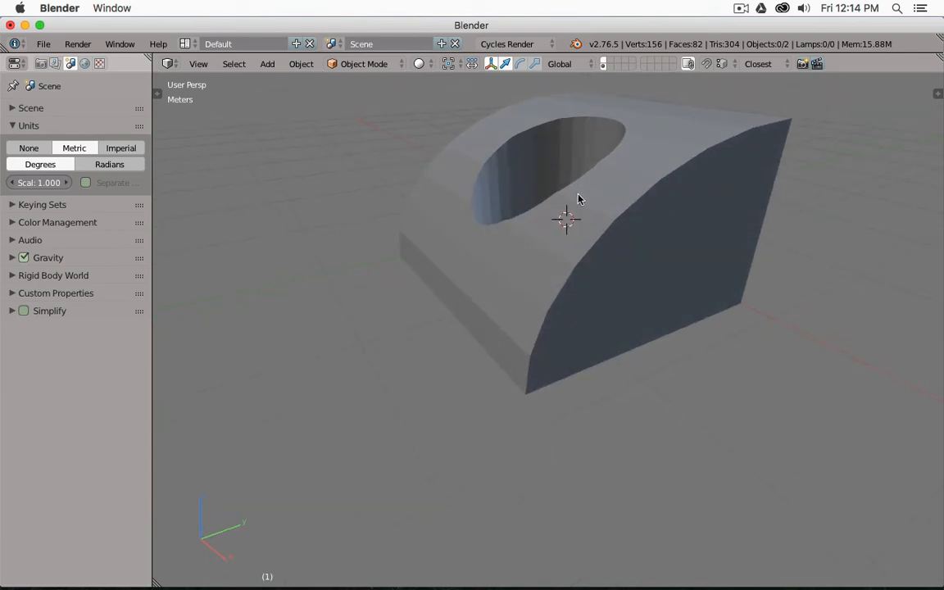
- In the SketchBook drawing, trace a darker blue closed curve through the projected points, reshaping its far end toward the green point
key("super+Tab")
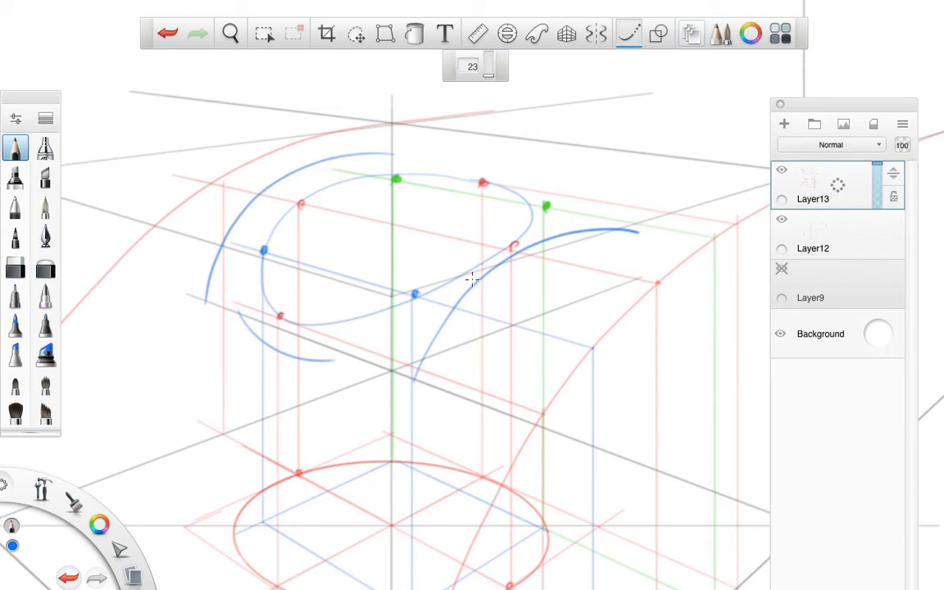
mouse_move(414, 293)
left_mouse_down()
mouse_move(528, 234)
mouse_move(542, 200)
mouse_move(518, 187)
mouse_move(396, 174)
mouse_move(322, 188)
mouse_move(276, 223)
mouse_move(262, 266)
mouse_move(272, 308)
mouse_move(292, 321)
mouse_move(330, 321)
mouse_move(505, 243)
mouse_move(527, 204)
mouse_move(459, 174)
left_mouse_up()
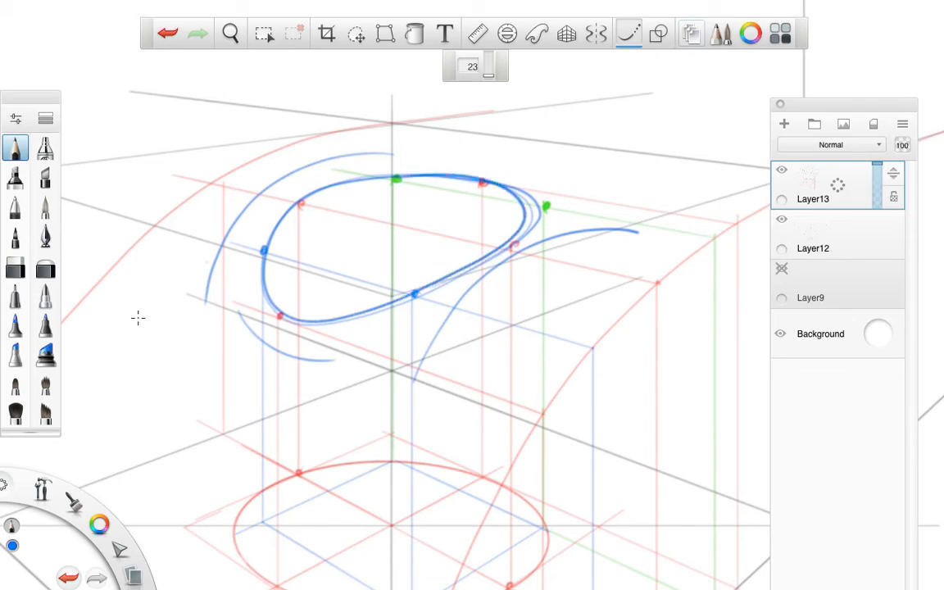
key("super+Tab")
mouse_move(461, 271)
left_mouse_down()
mouse_move(447, 232)
mouse_move(485, 193)
mouse_move(447, 166)
mouse_move(379, 176)
mouse_move(276, 215)
mouse_move(280, 310)
mouse_move(348, 305)
mouse_move(463, 264)
mouse_move(544, 210)
left_mouse_up()
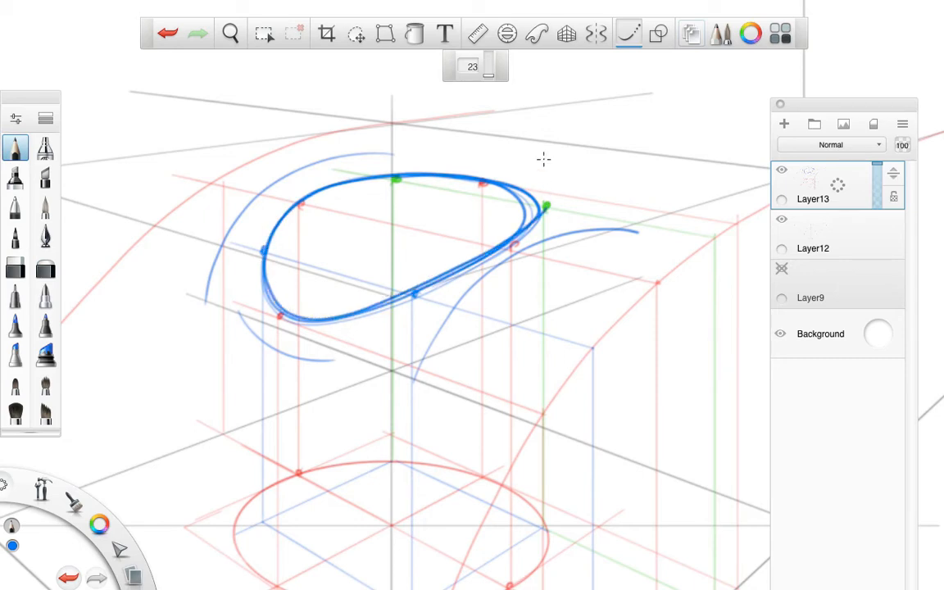
- With a red pencil and the perspective guide, draw verticals from the floor square's corners up toward the horizon and start a matching square above the curve
scroll(526, 161, "down", 3)
key("space")
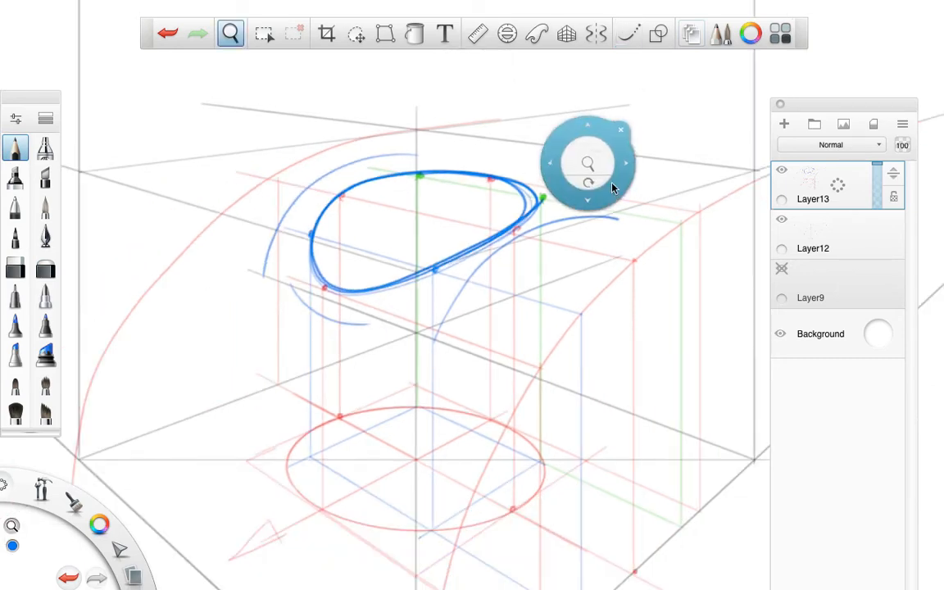
left_click_drag(599, 213, 532, 228)
scroll(533, 232, "down", 2)
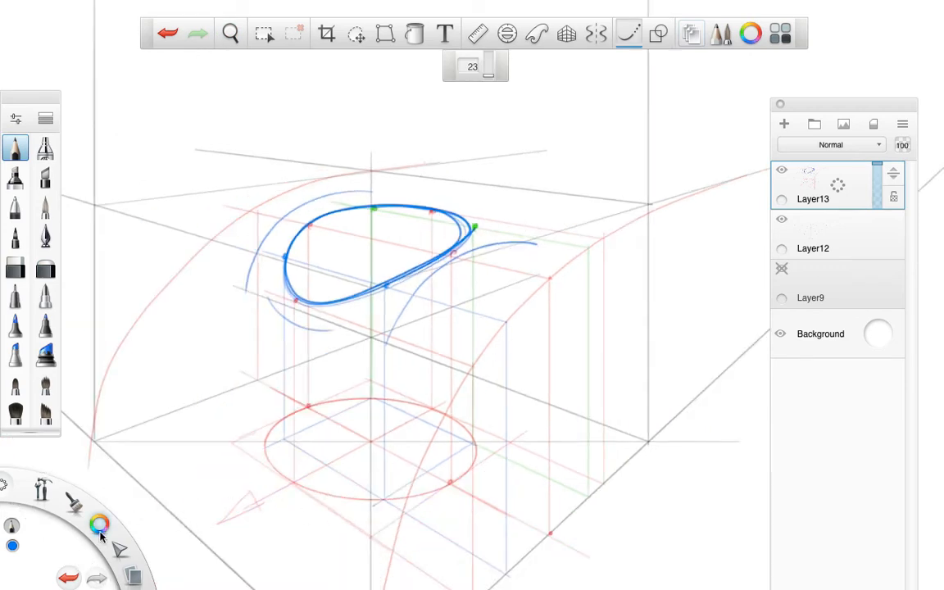
left_click_drag(99, 524, 76, 499)
key("space")
left_click_drag(606, 199, 552, 244)
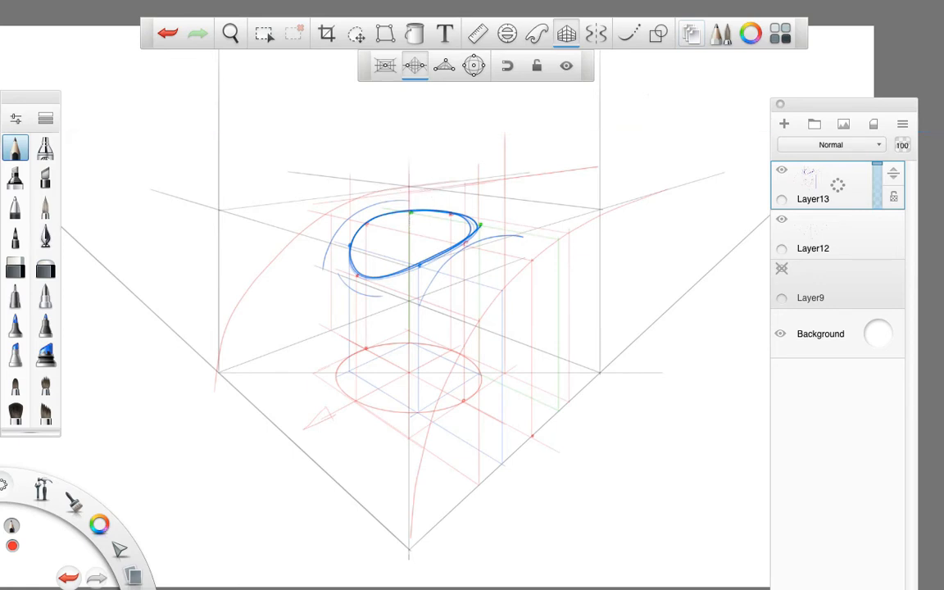
left_click_drag(313, 374, 313, 134)
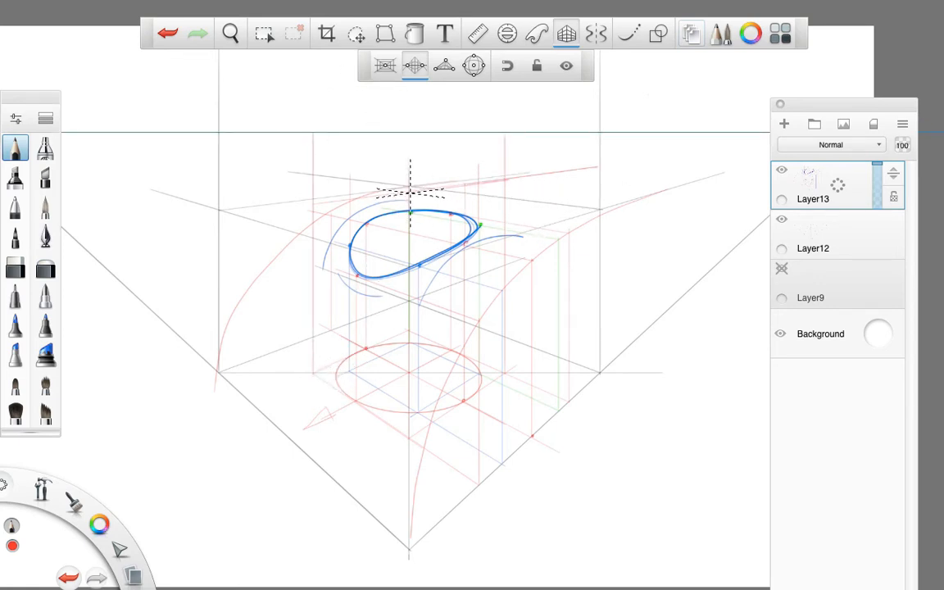
key("ctrl+z")
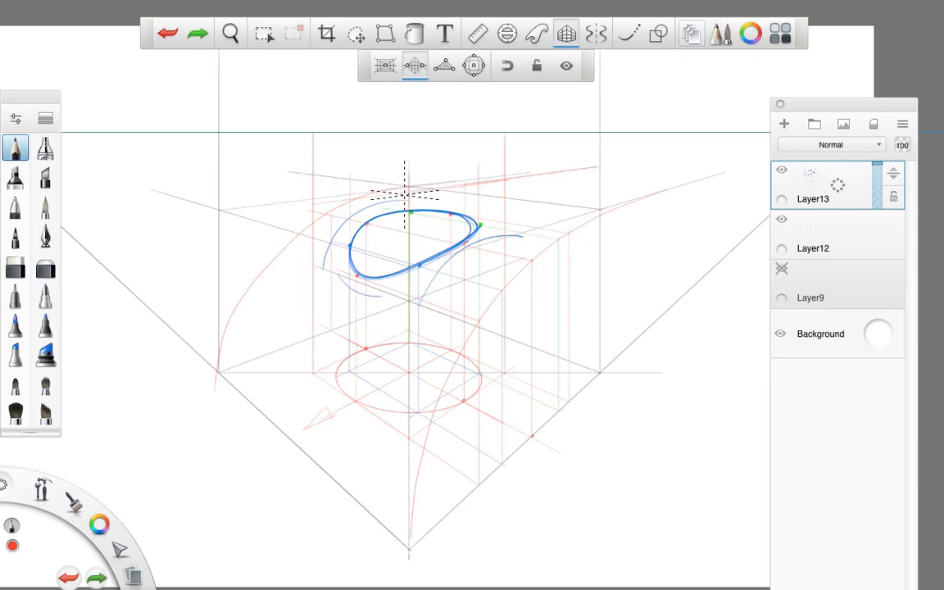
key("ctrl+shift+z")
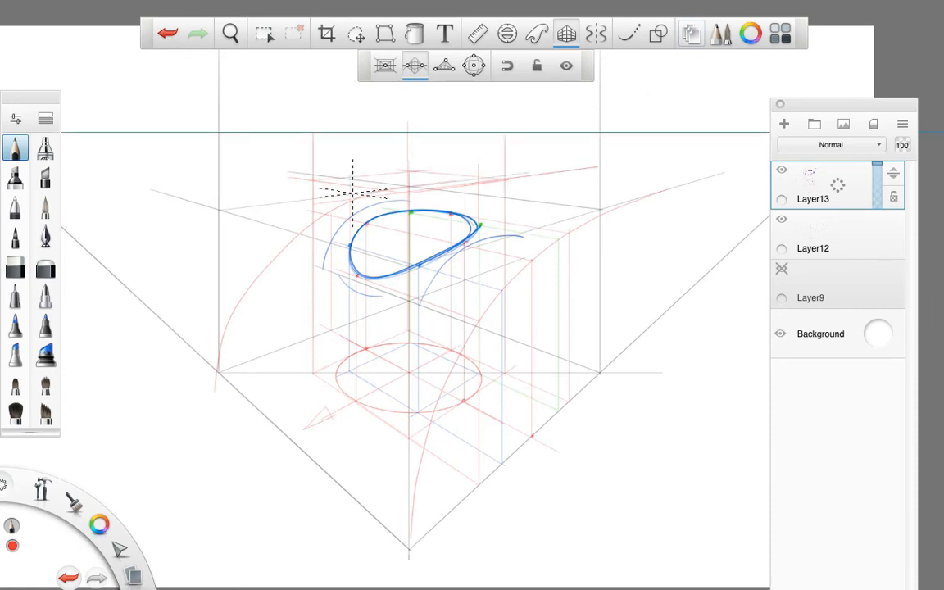
- Place an ellipse guide inside the upper square above the curve, flattening it to about 10° and widening it toward the square's sides
scroll(360, 193, "up", 5)
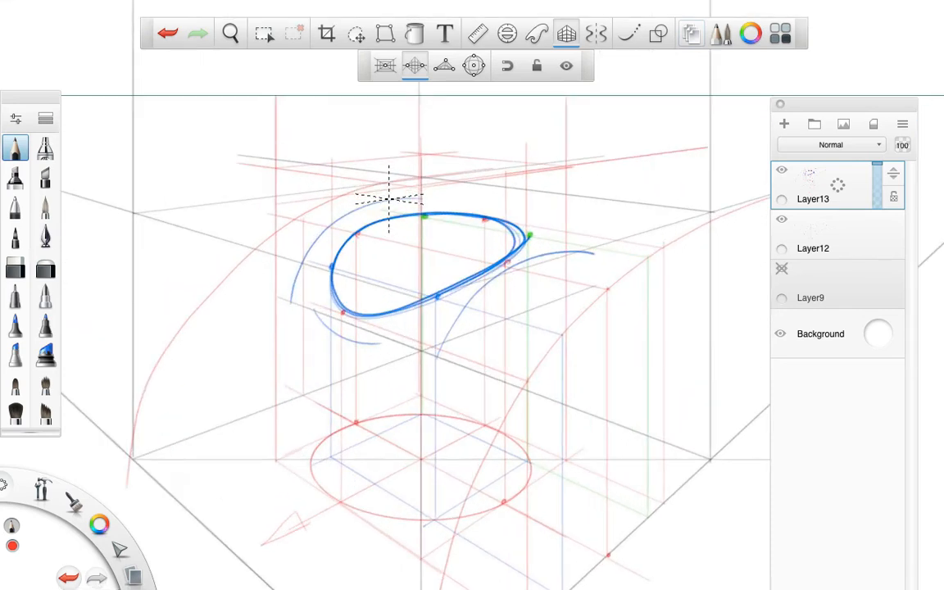
key("space")
left_click_drag(570, 252, 523, 329)
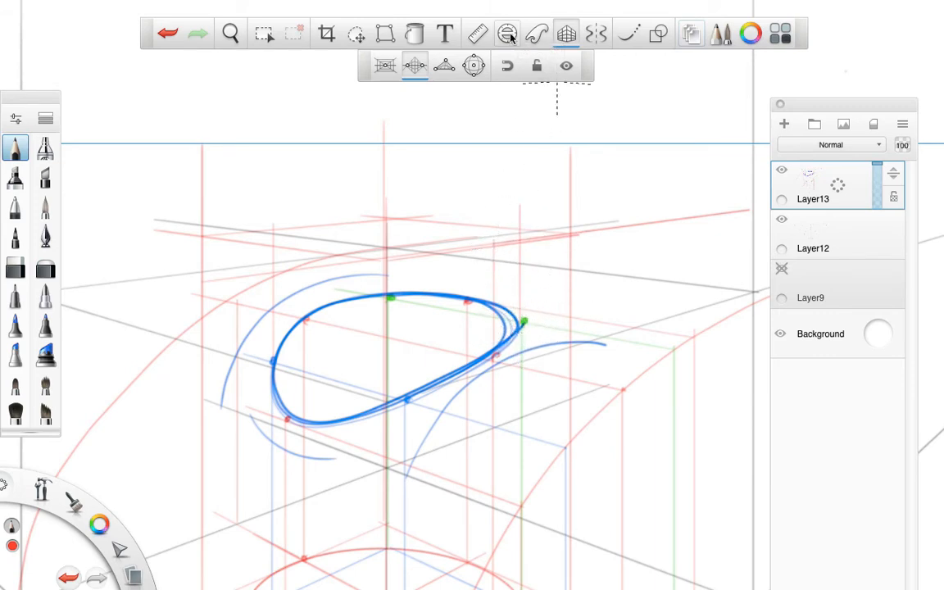
left_click(507, 34)
left_click_drag(408, 326, 374, 236)
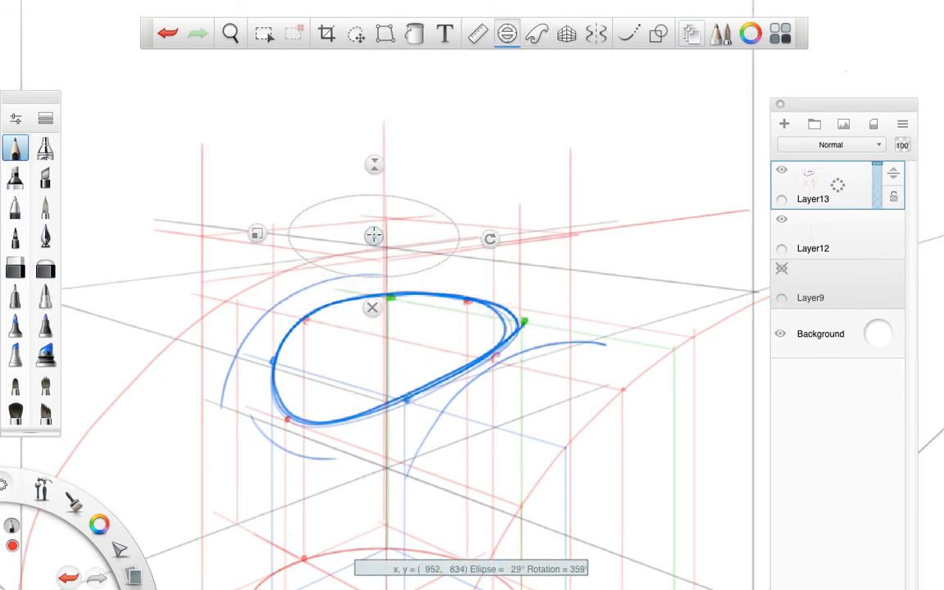
left_click_drag(374, 165, 374, 190)
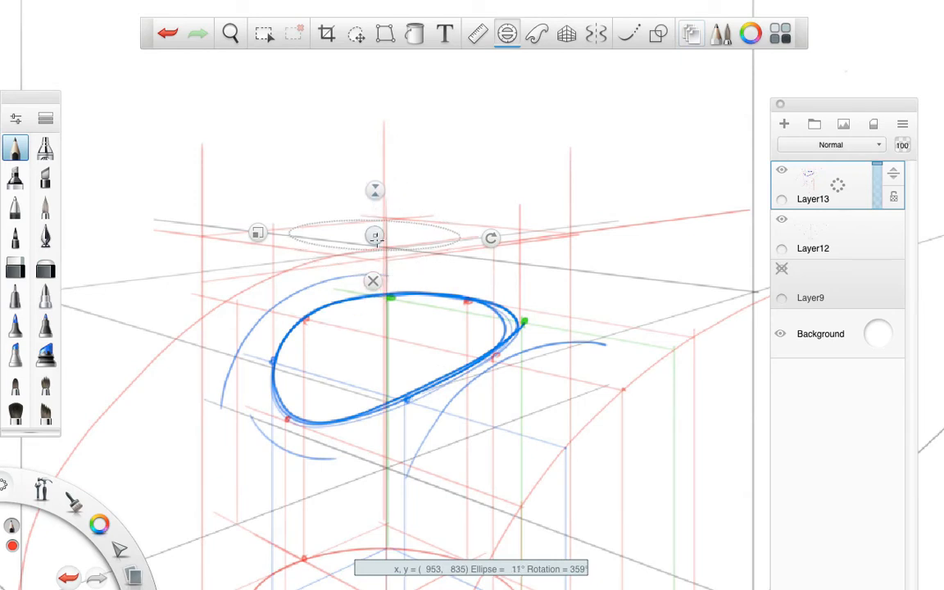
left_click_drag(374, 236, 386, 239)
left_click_drag(267, 239, 231, 252)
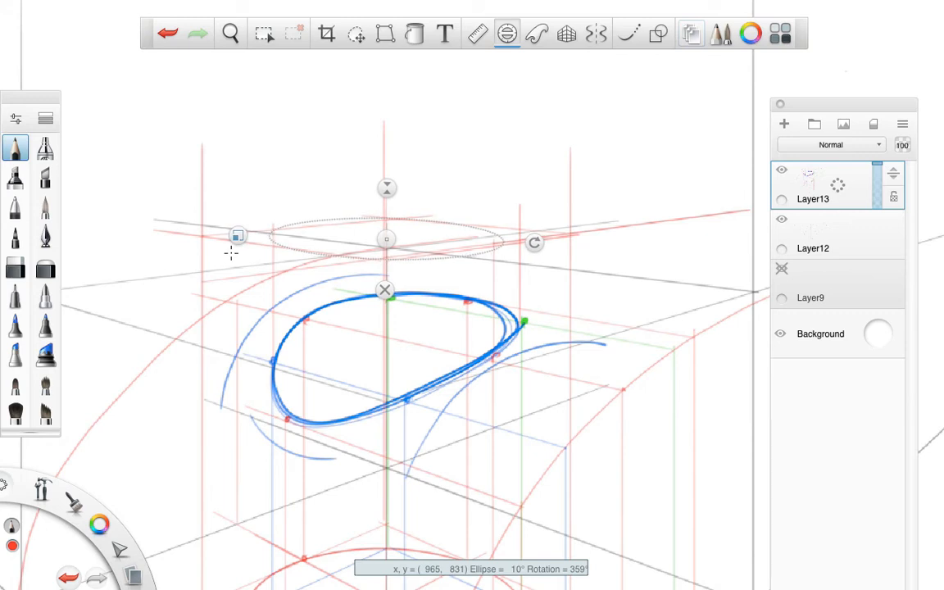
- Fit the ellipse guide to the upper square at 8° with 0° rotation and trace the upper ellipse with the red pencil
left_click_drag(386, 239, 395, 238)
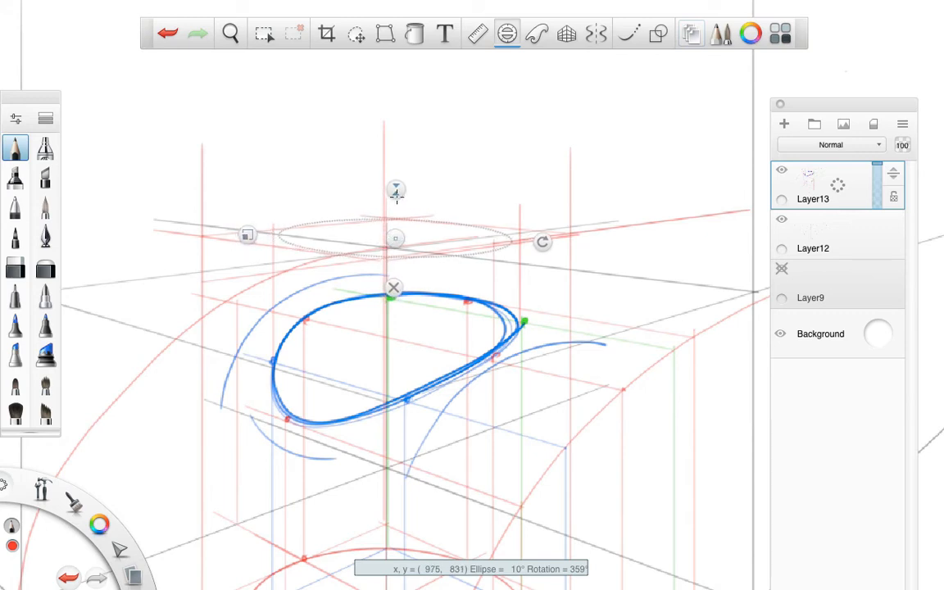
left_click_drag(396, 197, 397, 198)
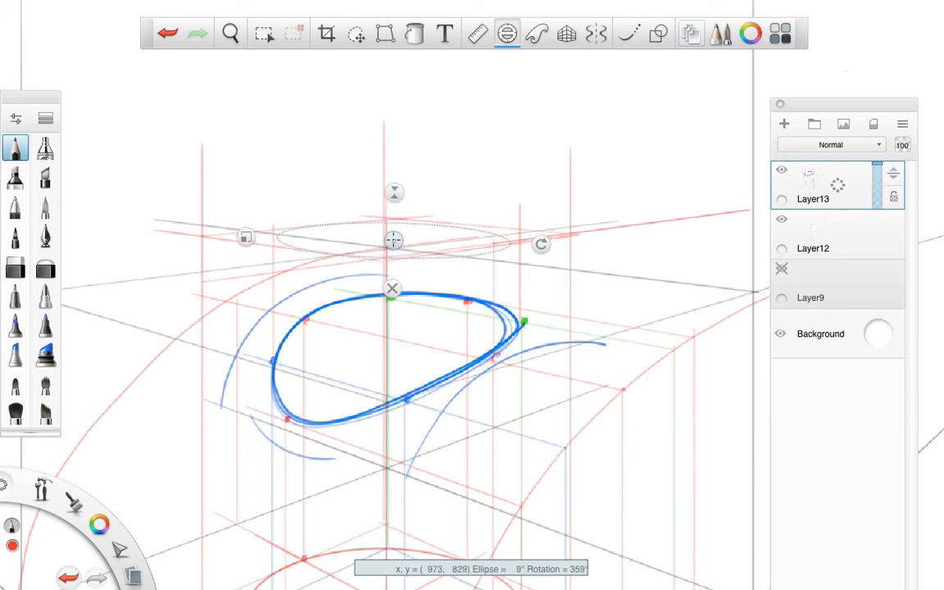
left_click_drag(542, 241, 541, 236)
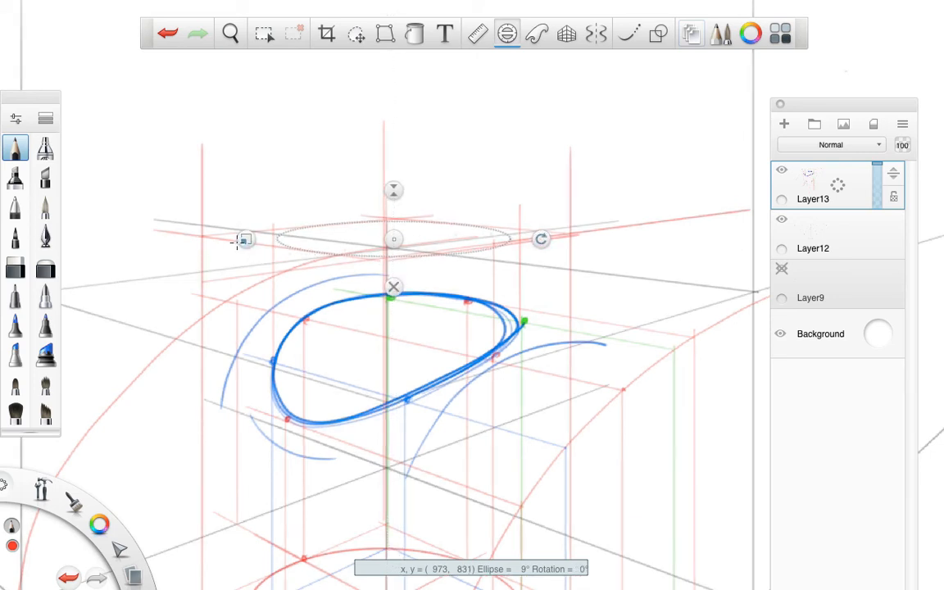
left_click_drag(239, 240, 231, 239)
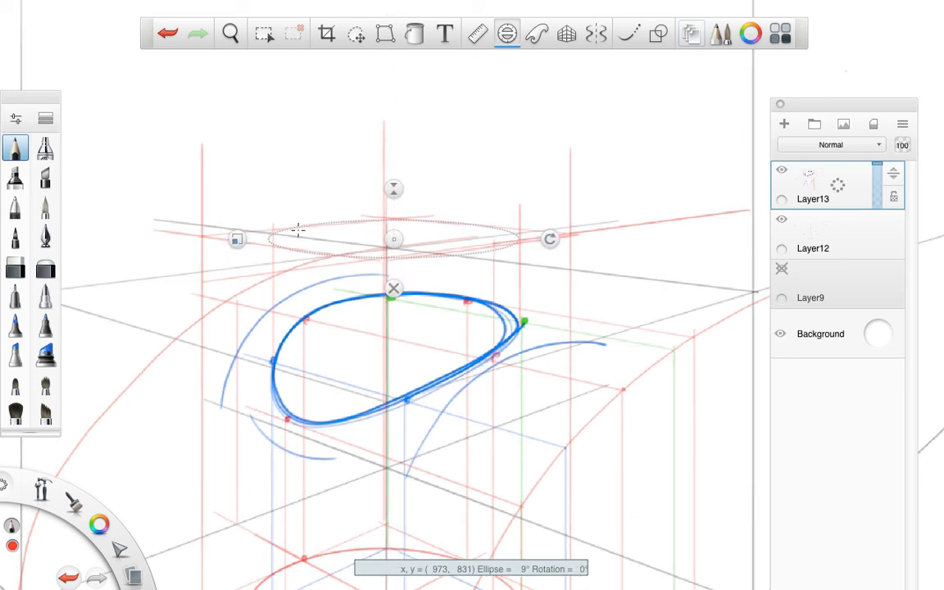
left_click_drag(394, 239, 398, 237)
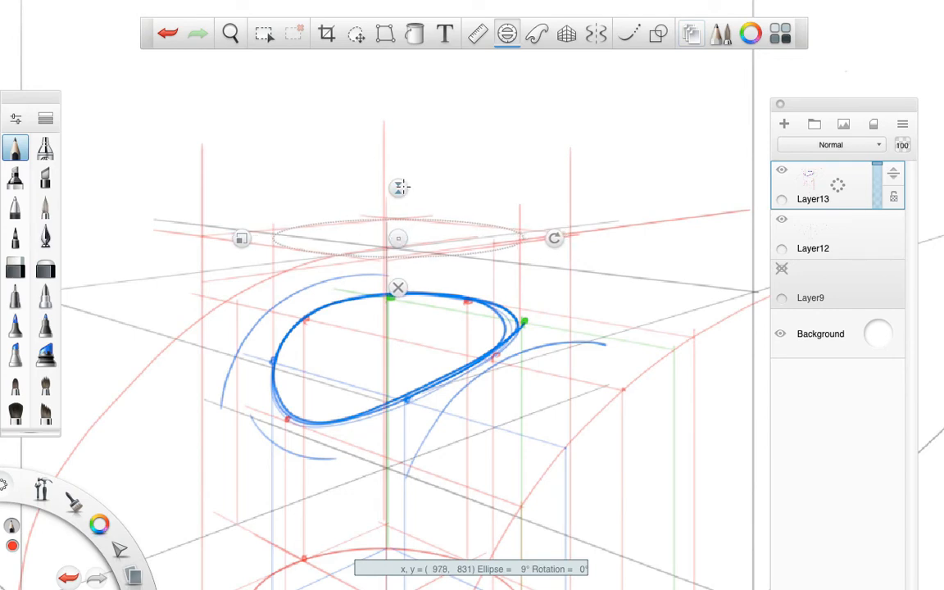
left_click_drag(401, 187, 403, 188)
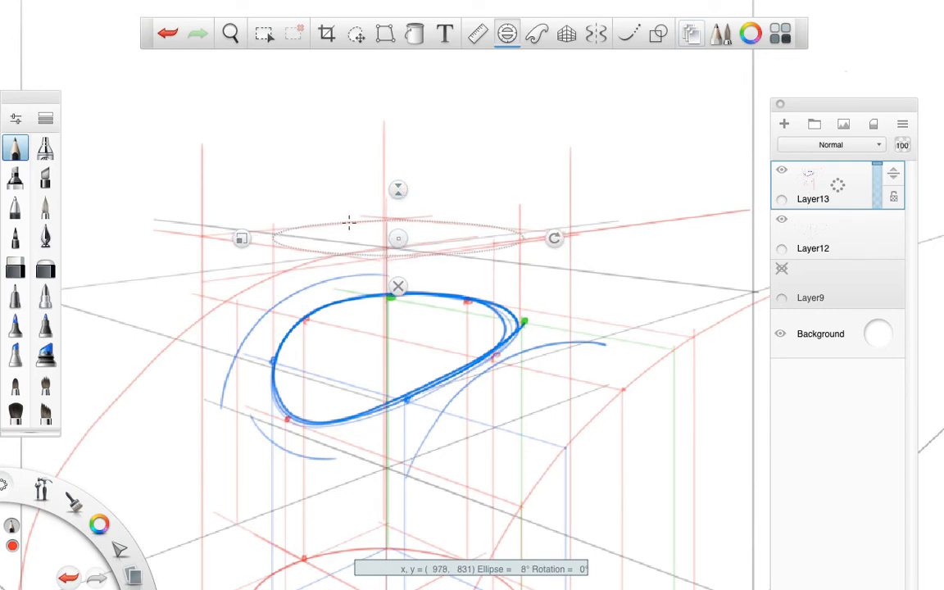
mouse_move(275, 239)
left_mouse_down()
mouse_move(400, 259)
mouse_move(470, 253)
mouse_move(510, 233)
mouse_move(493, 219)
mouse_move(354, 213)
mouse_move(307, 217)
mouse_move(254, 234)
left_mouse_up()
left_click(507, 35)
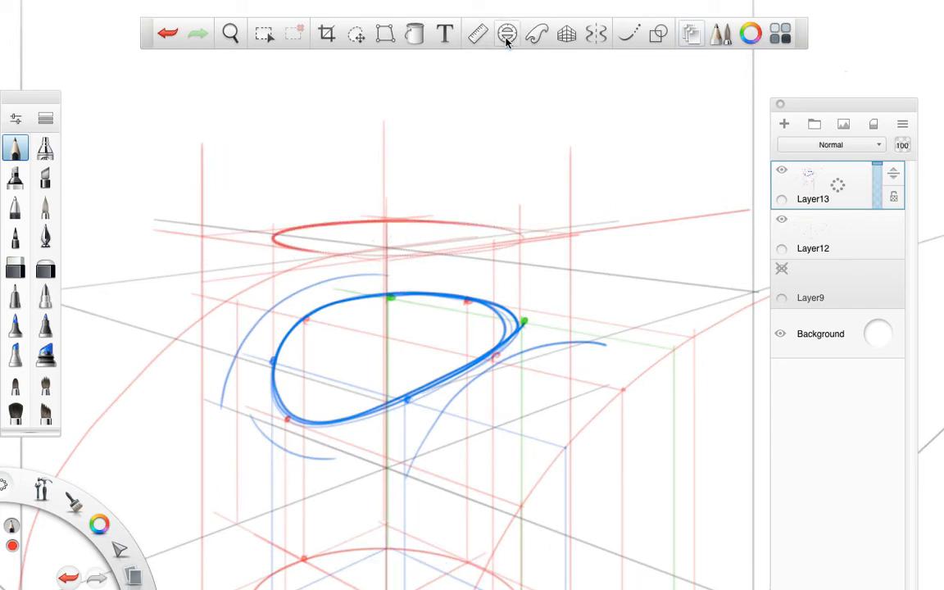
- Draw red verticals from the upper ellipse's ends down to the blue curve and trace the curve's front edge in red
left_click_drag(273, 268, 273, 373)
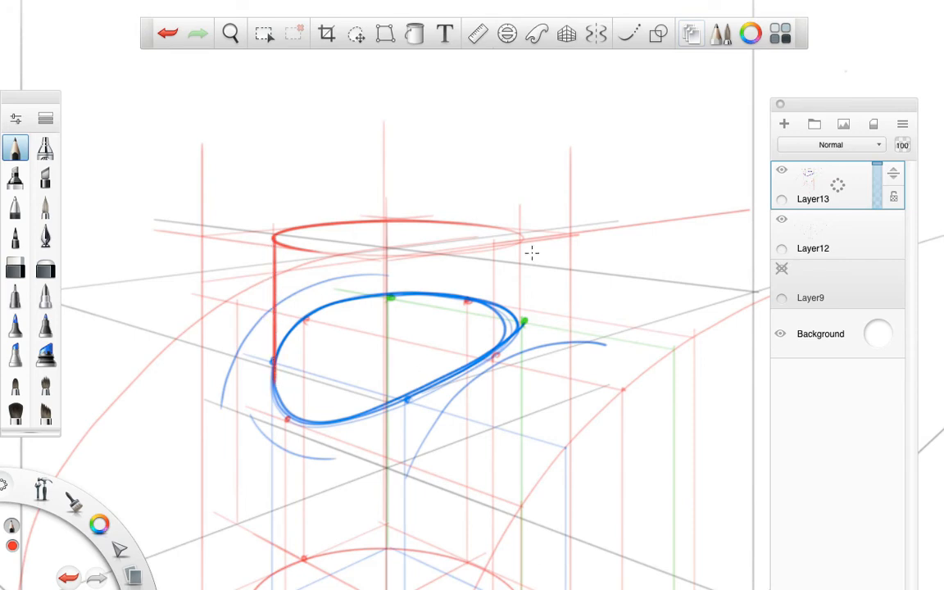
left_click_drag(521, 235, 521, 324)
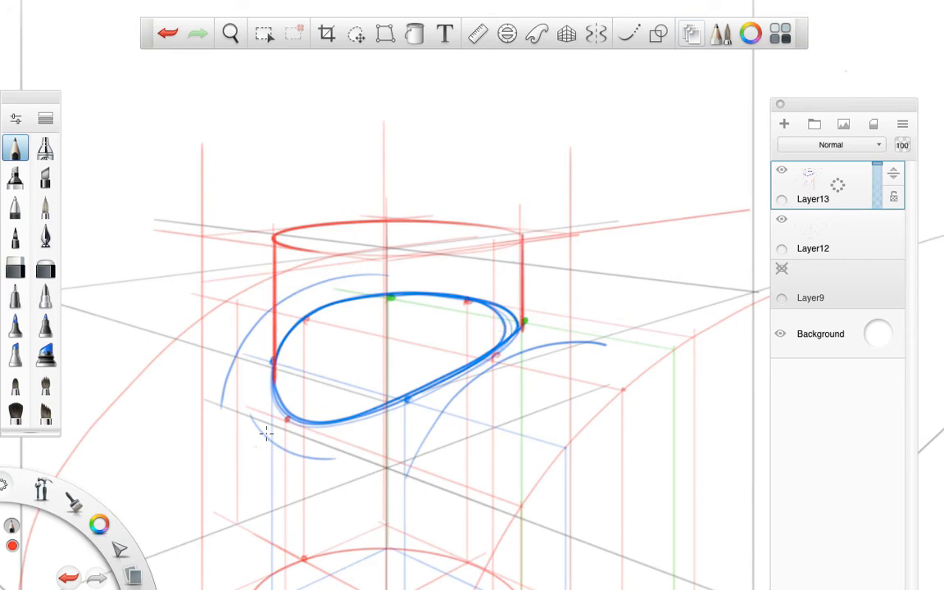
mouse_move(273, 373)
left_mouse_down()
mouse_move(294, 419)
mouse_move(363, 415)
mouse_move(506, 344)
mouse_move(524, 313)
mouse_move(526, 327)
mouse_move(520, 300)
mouse_move(516, 327)
mouse_move(493, 355)
mouse_move(384, 407)
left_mouse_up()
key("ctrl+z")
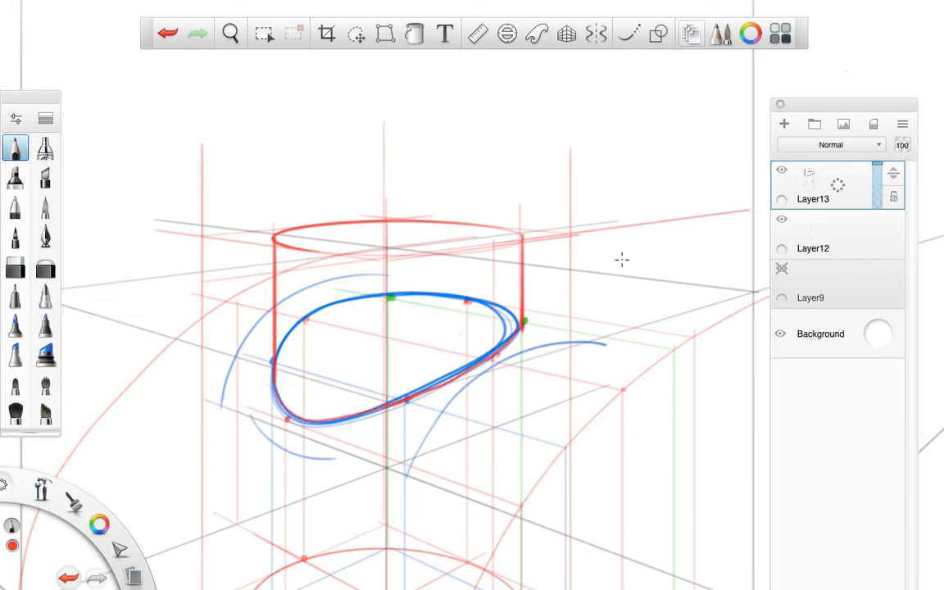
- Retrace the letter F in red beside the near green fillet point in front of the curve
key("space")
mouse_move(648, 274)
left_mouse_down()
mouse_move(563, 299)
mouse_move(499, 278)
mouse_move(447, 276)
mouse_move(375, 347)
mouse_move(336, 430)
left_mouse_up()
mouse_move(685, 292)
left_mouse_down()
mouse_move(621, 339)
mouse_move(553, 440)
mouse_move(537, 565)
left_mouse_up()
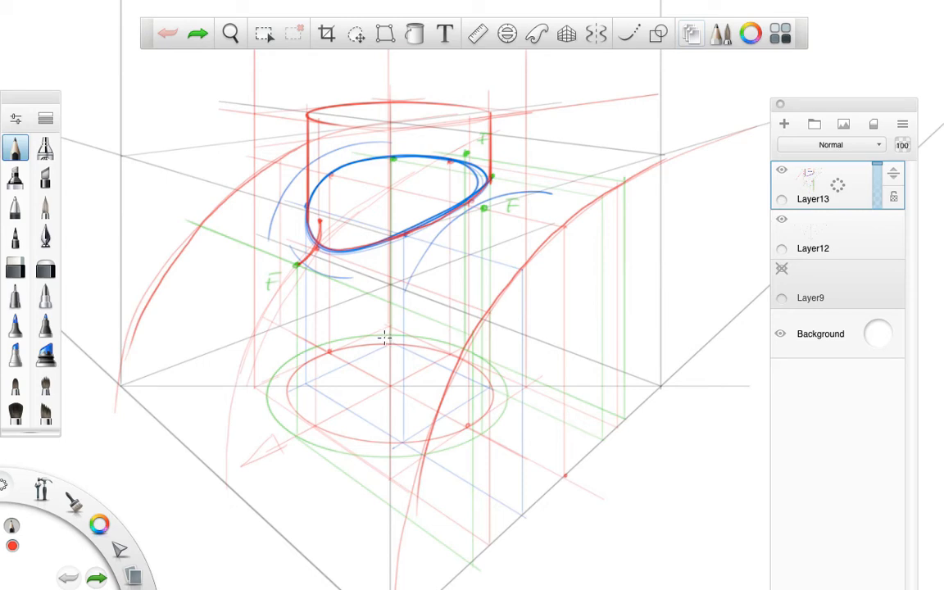
key("super+shift+z")
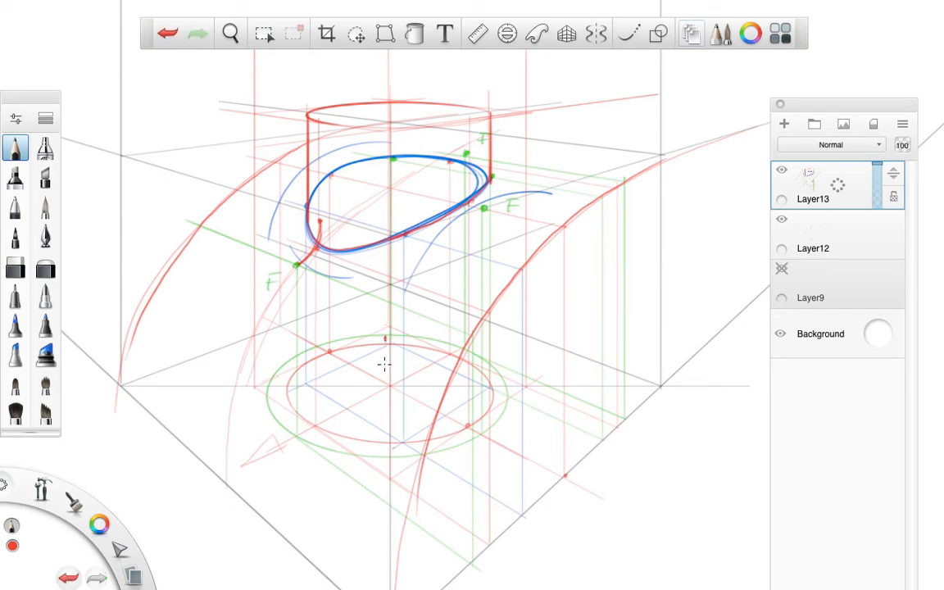
left_click_drag(327, 435, 322, 443)
key("super+z")
left_click_drag(279, 273, 268, 288)
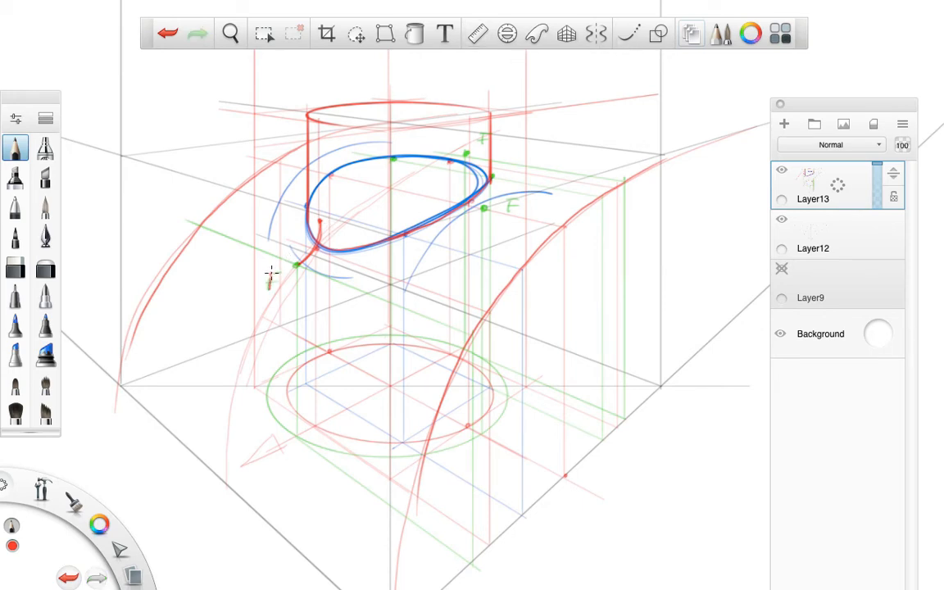
- Using the perspective guide, retrace in red the path from the outer circle's near point via the side arc to point F, including its vertical
left_click(566, 33)
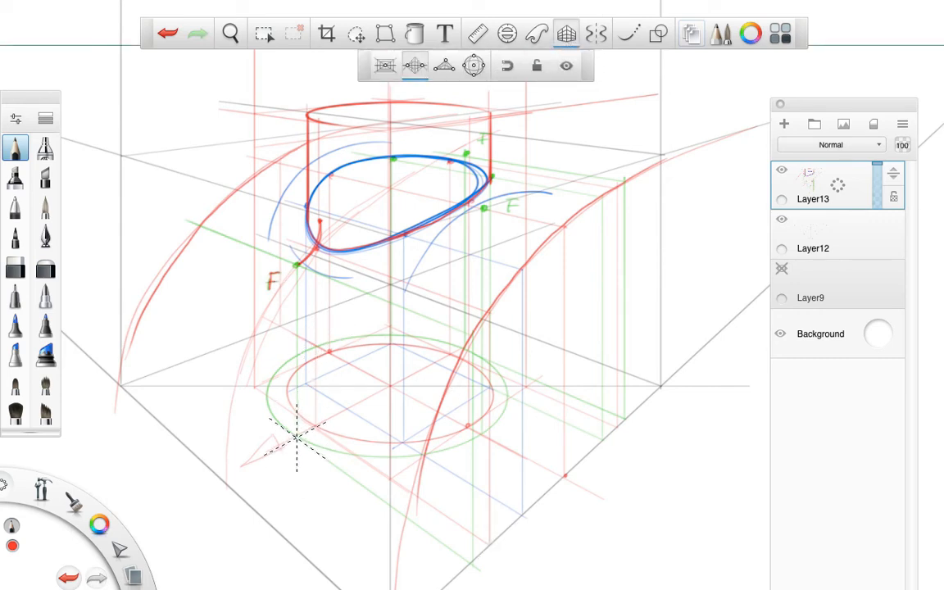
left_click_drag(281, 403, 422, 507)
left_click_drag(470, 562, 475, 373)
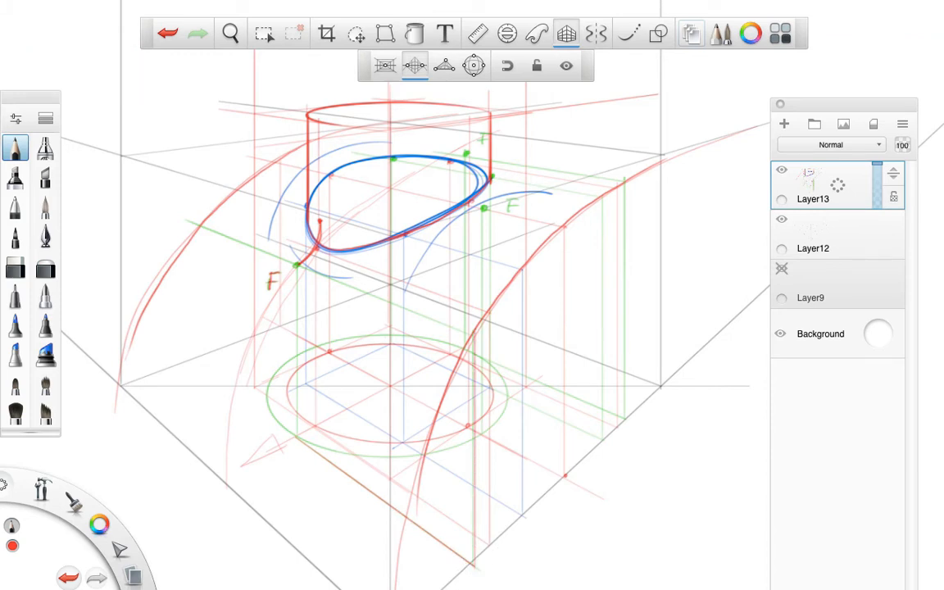
mouse_move(474, 332)
left_mouse_down()
mouse_move(307, 267)
mouse_move(275, 241)
left_mouse_up()
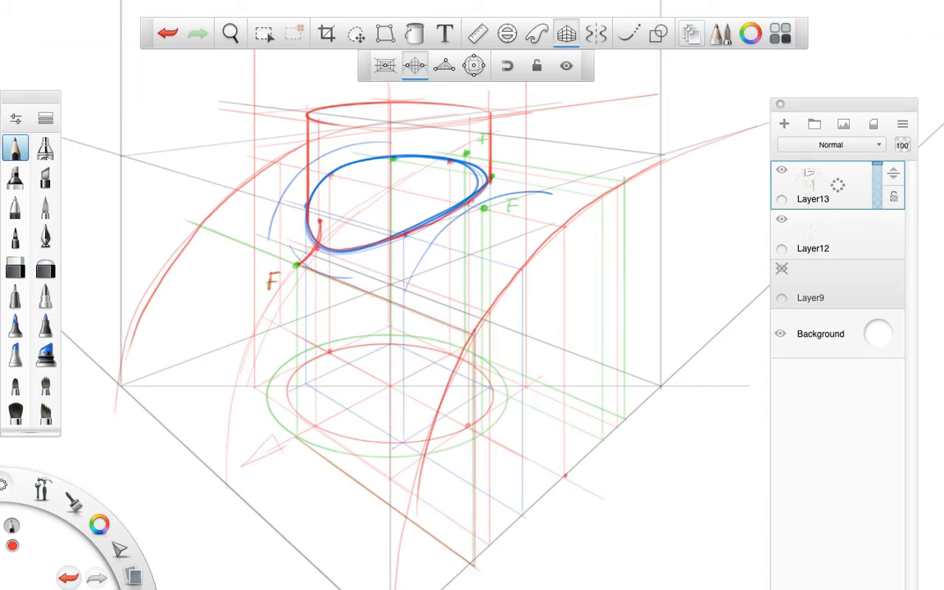
left_click_drag(265, 428, 266, 243)
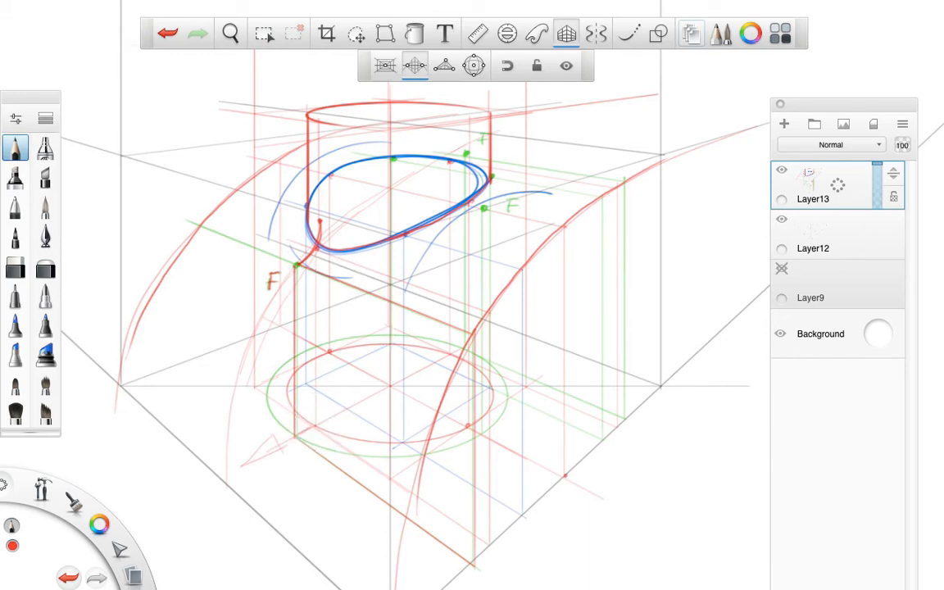
- Draw a red vertical from the inner circle's near point up past the start of the near fillet to the upper ellipse
left_click_drag(314, 426, 315, 219)
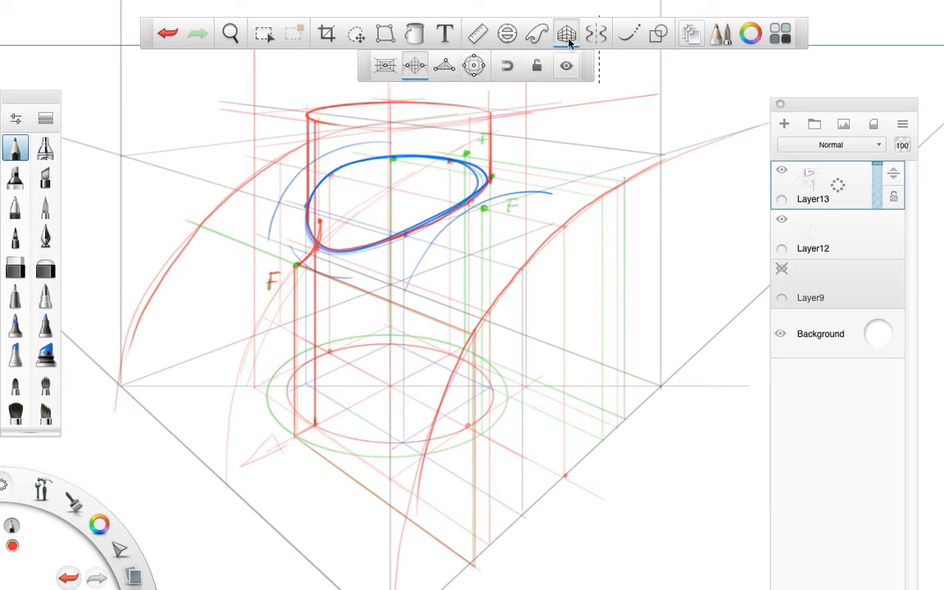
key("ctrl+z")
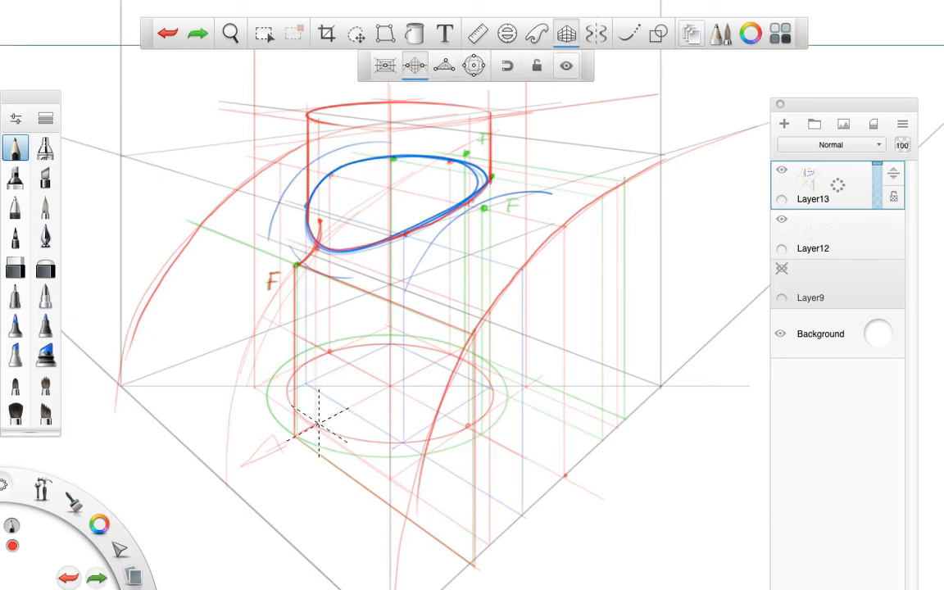
left_click_drag(287, 385, 287, 118)
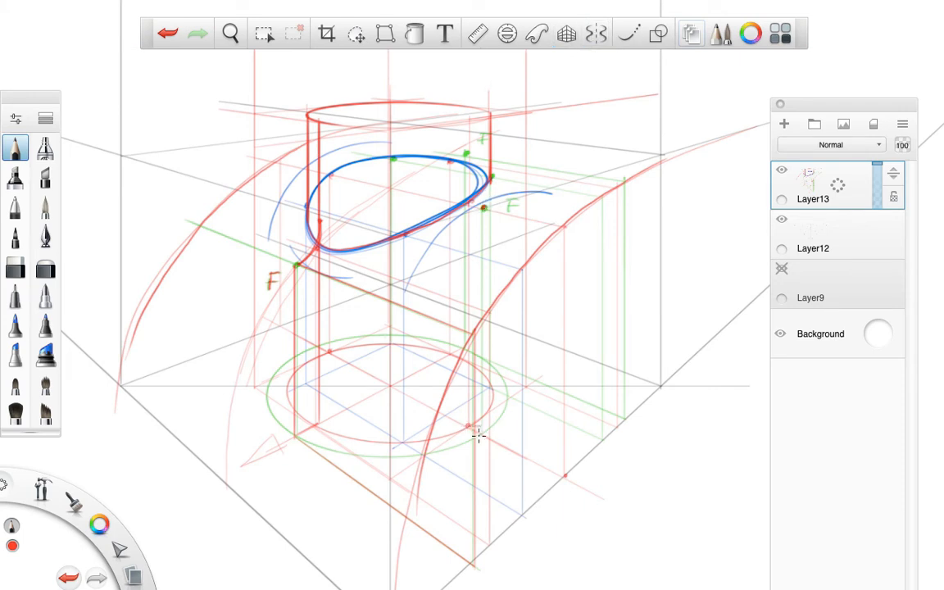
- Draw the far-side fillet's red verticals and joining curve, and add short fillet arcs at the two rear points of the curve
left_click_drag(480, 430, 495, 212)
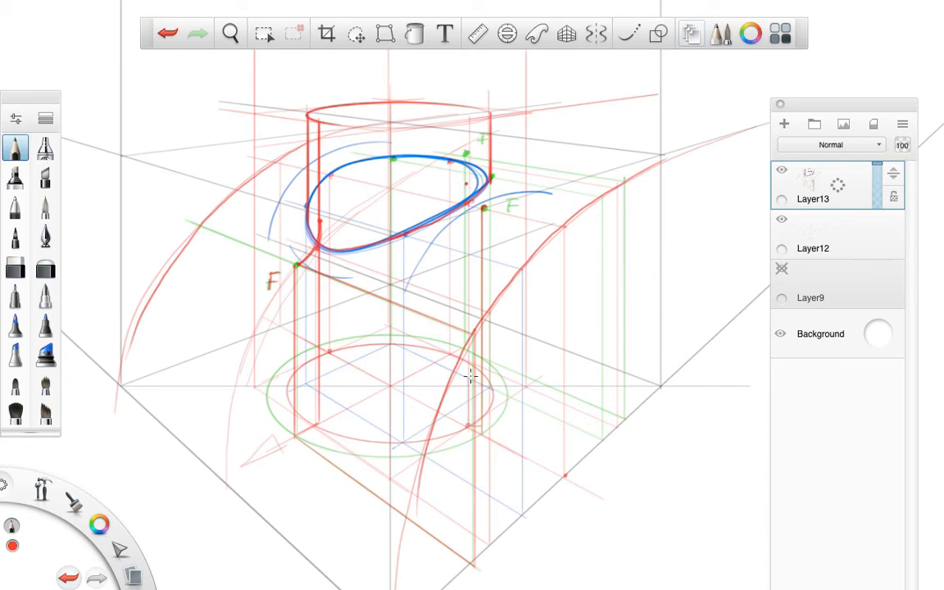
left_click_drag(472, 225, 468, 122)
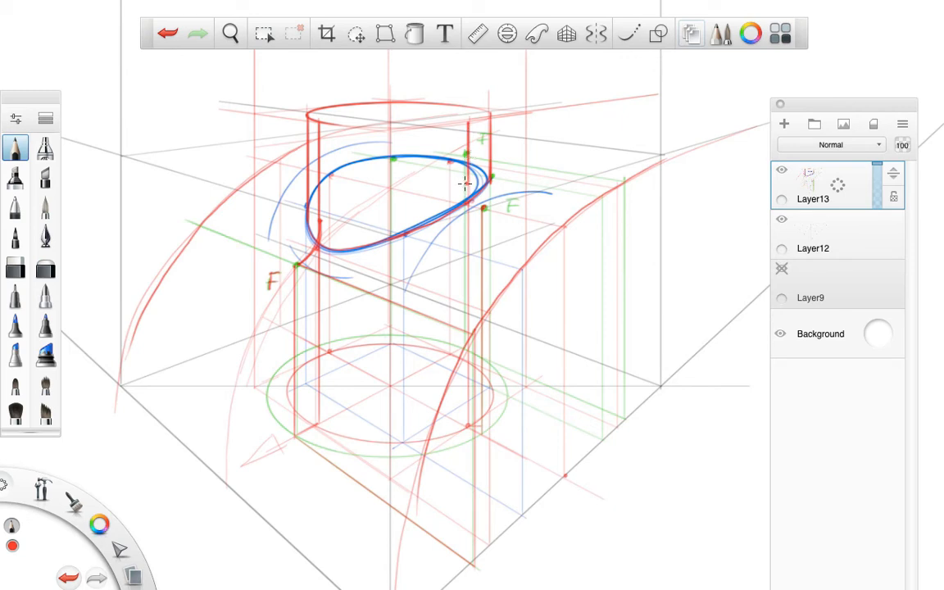
left_click_drag(464, 184, 485, 207)
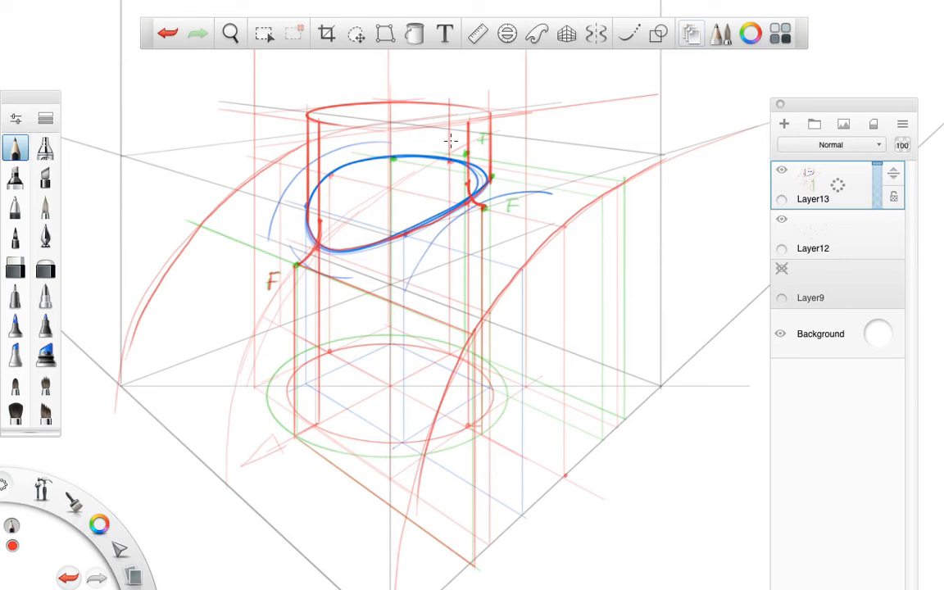
left_click_drag(452, 138, 473, 154)
left_click_drag(313, 171, 329, 152)
- With Steady Stroke at 23, trace the fillet's outer boundary in red through the fillet points around the blue curve
left_click(632, 32)
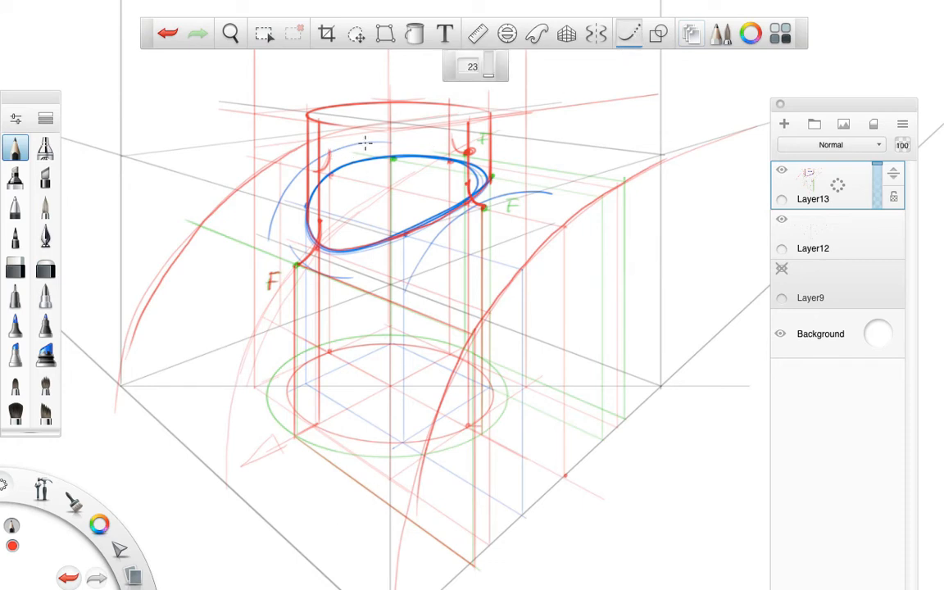
left_click_drag(368, 143, 312, 166)
mouse_move(277, 210)
left_mouse_down()
mouse_move(285, 254)
mouse_move(300, 267)
mouse_move(349, 273)
mouse_move(398, 258)
mouse_move(475, 218)
mouse_move(501, 179)
mouse_move(421, 148)
left_mouse_up()
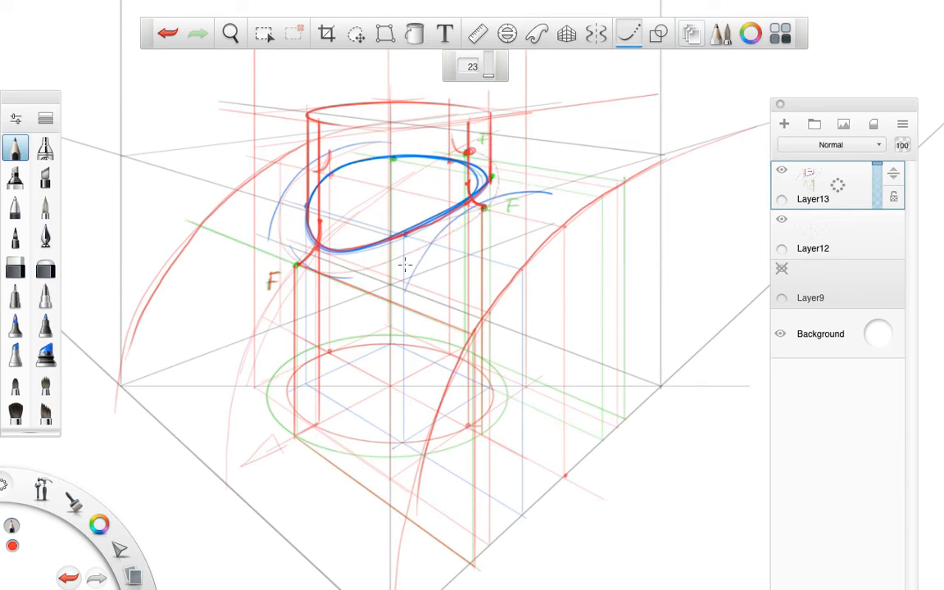
mouse_move(336, 279)
left_mouse_down()
mouse_move(364, 257)
mouse_move(399, 289)
left_mouse_up()
key("ctrl+z")
mouse_move(306, 169)
left_mouse_down()
mouse_move(278, 211)
mouse_move(289, 262)
mouse_move(332, 279)
mouse_move(363, 275)
left_mouse_up()
mouse_move(308, 246)
left_mouse_down()
mouse_move(367, 232)
mouse_move(439, 189)
mouse_move(500, 182)
left_mouse_up()
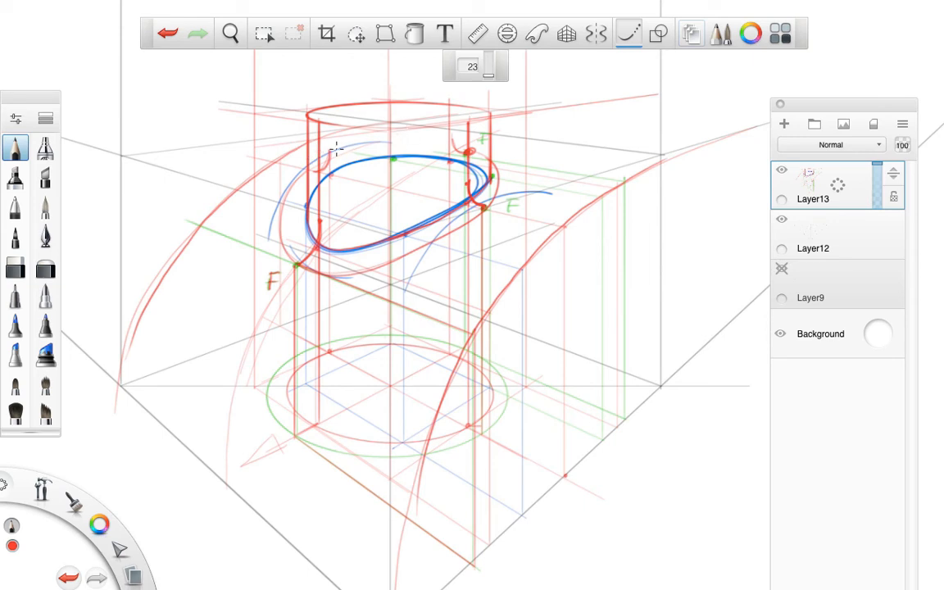
left_click(630, 34)
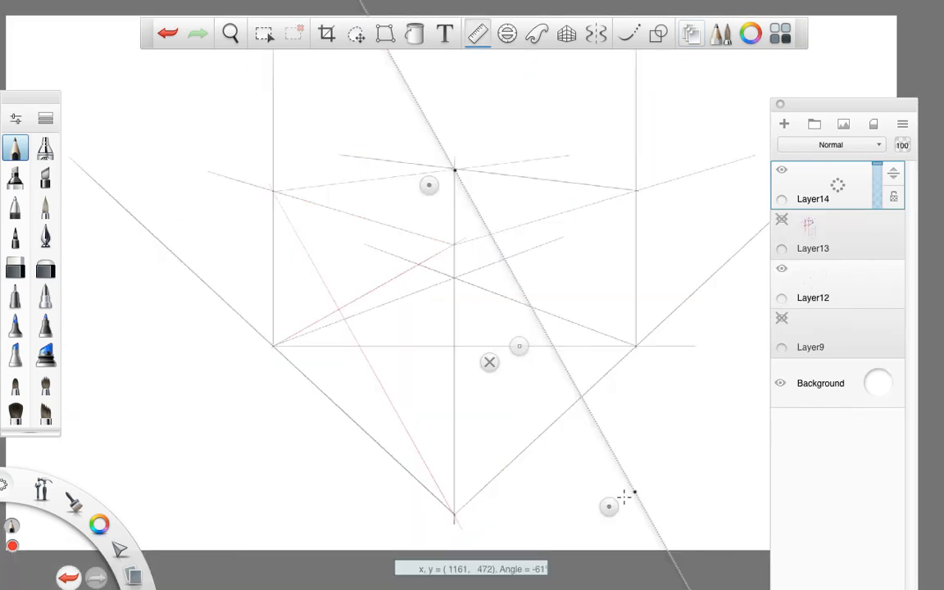
- With the ruler and red pencil, draw the crossing diagonals of the right rear wall of the perspective box on Layer14
left_click_drag(626, 493, 615, 358)
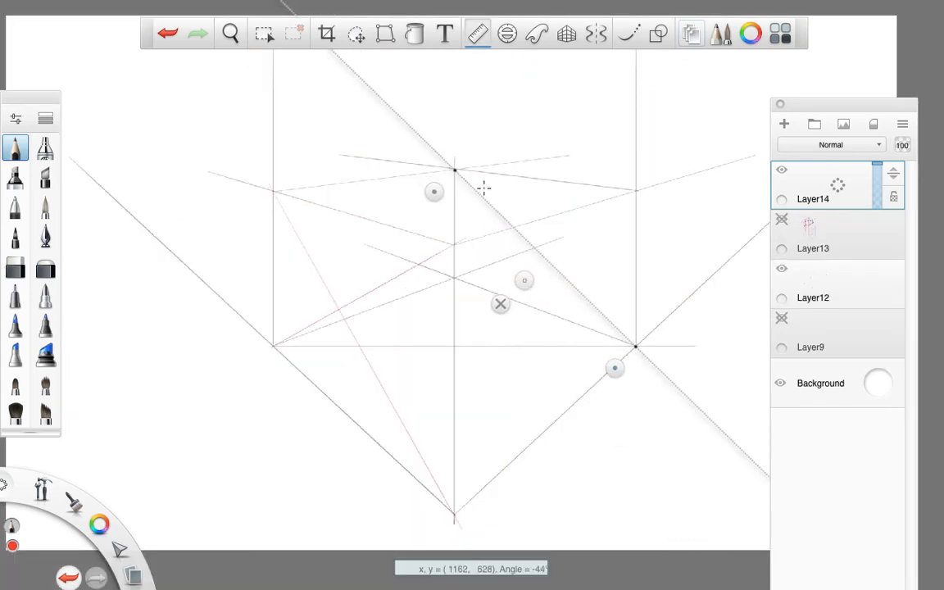
left_click_drag(437, 194, 438, 288)
left_click_drag(629, 358, 626, 222)
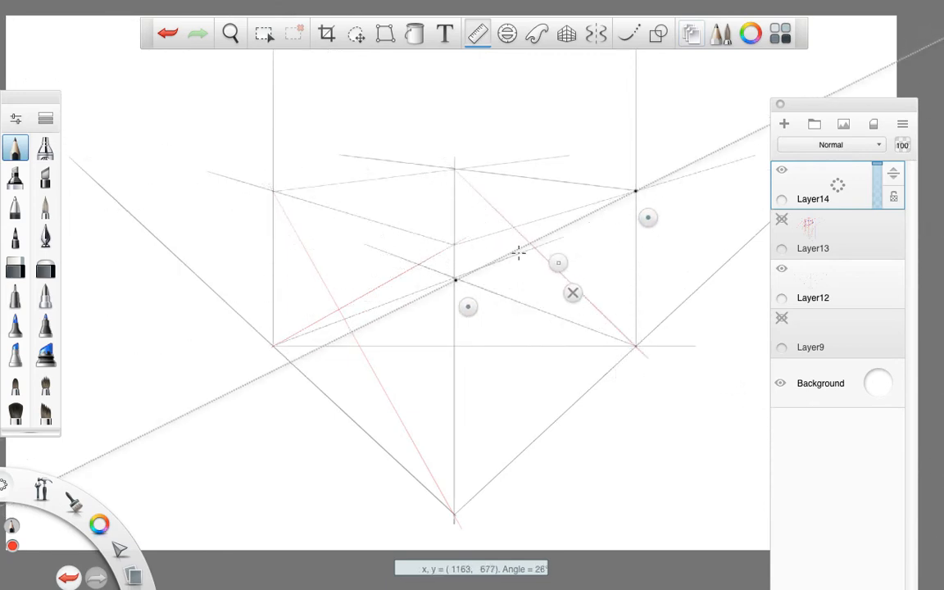
left_click_drag(470, 307, 470, 304)
left_click_drag(453, 277, 640, 193)
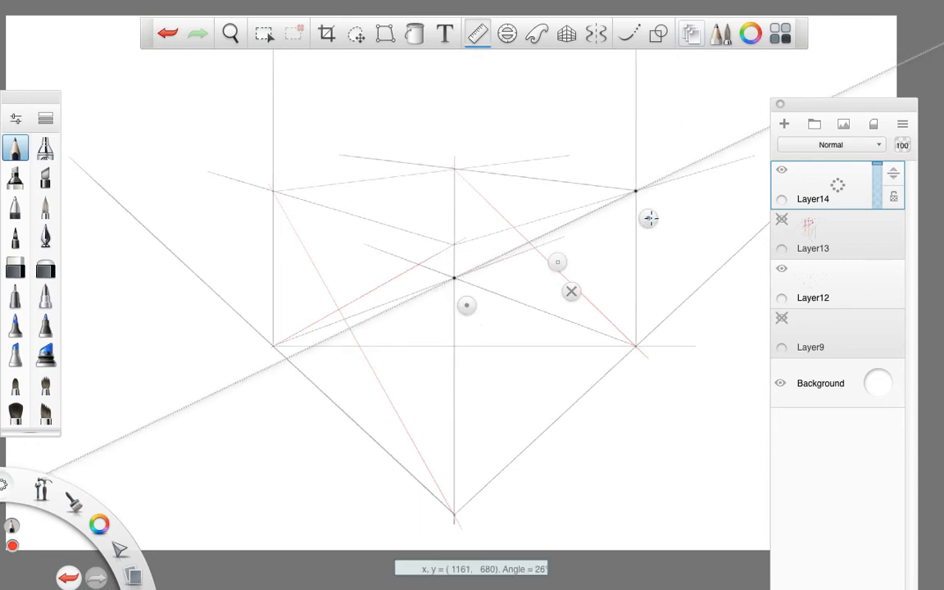
- Finish the right rear wall's second red diagonal with the ruler, and draw red 90° verticals through the diagonal crossings of both walls
left_click(649, 218)
left_click_drag(621, 253, 432, 380)
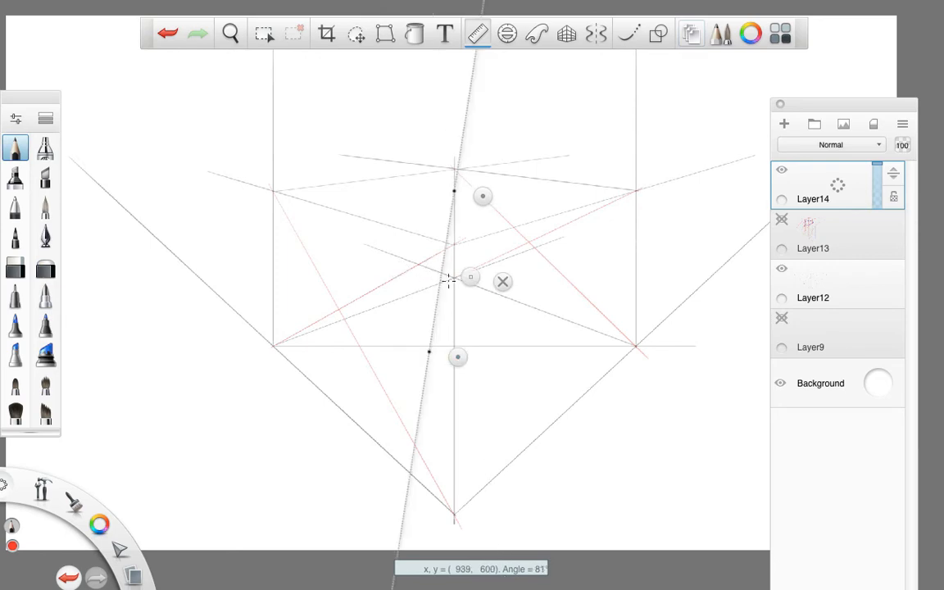
mouse_move(475, 277)
left_mouse_down()
mouse_move(506, 300)
mouse_move(560, 270)
left_mouse_up()
left_click(514, 219)
left_click_drag(538, 178, 539, 312)
left_click_drag(559, 270, 367, 292)
left_click_drag(346, 206, 358, 412)
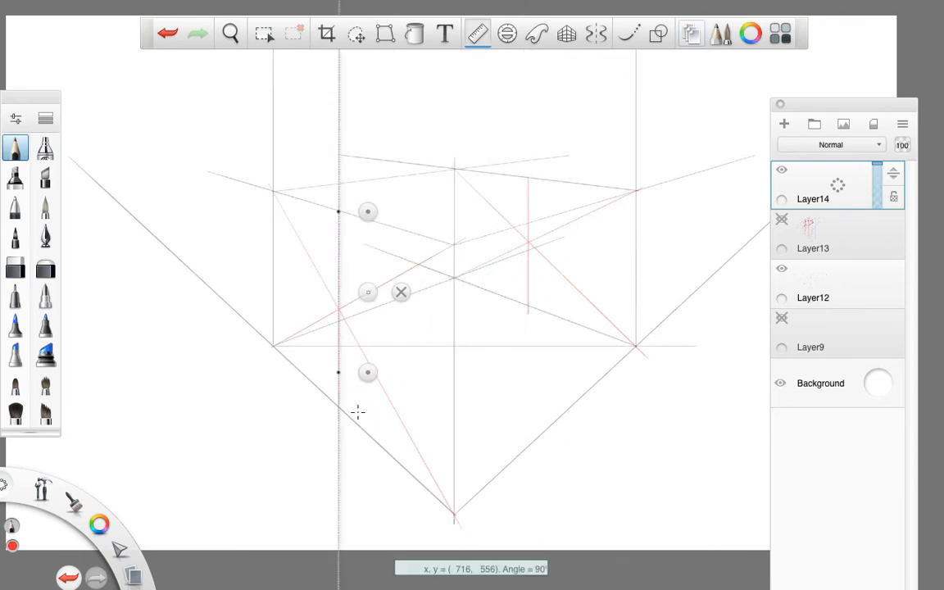
left_click(478, 33)
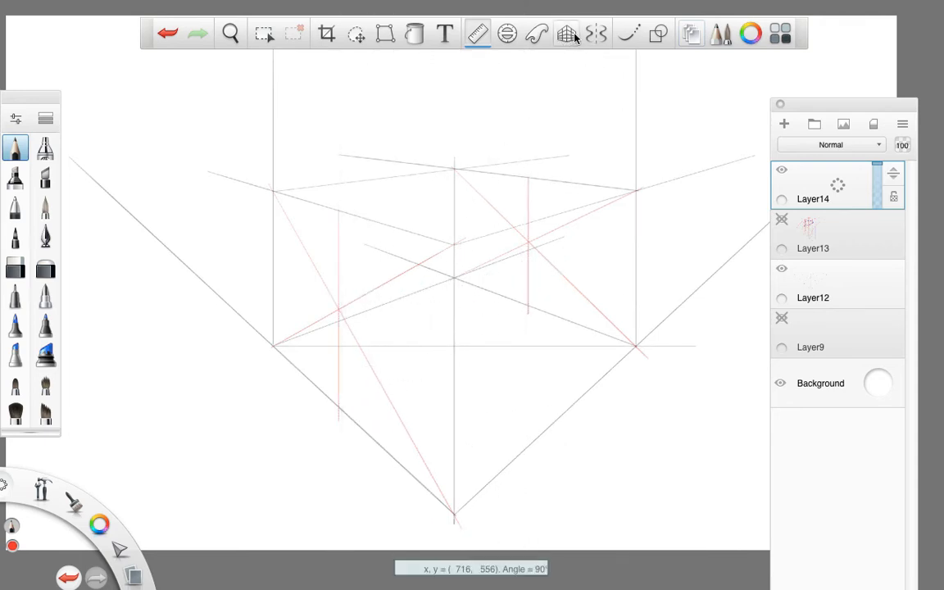
- With the perspective guide, draw red centre lines receding through the diagonal crossings of the left front wall and right rear wall
left_click(566, 33)
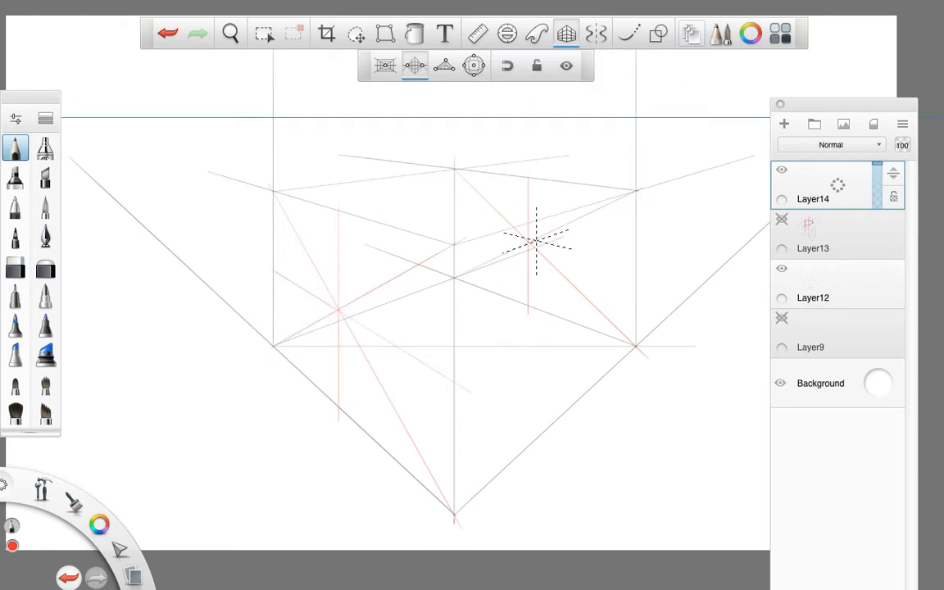
left_click_drag(529, 242, 443, 221)
left_click_drag(528, 242, 661, 272)
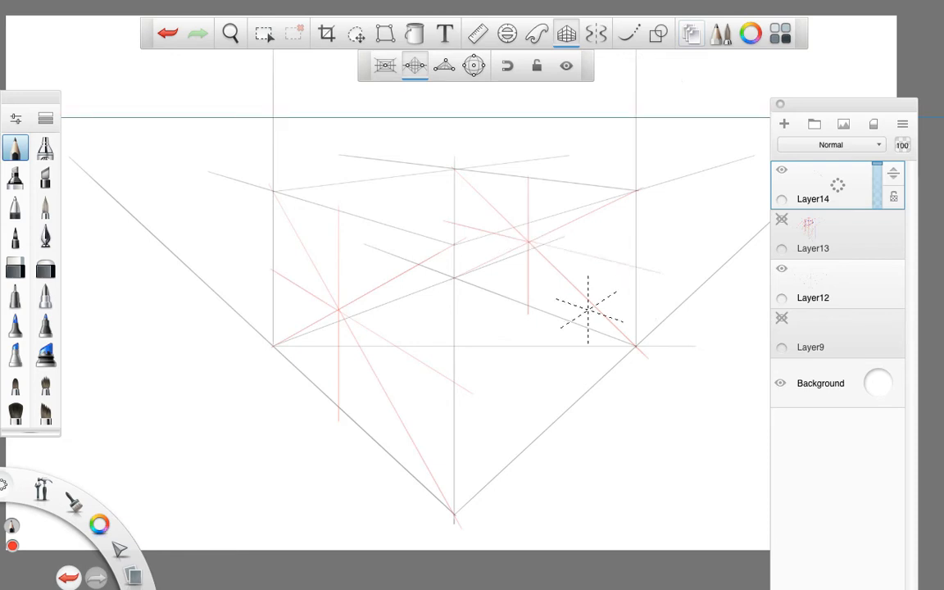
- Fit the ellipse guide inside the left front wall at 37° with 301° rotation and trace it in red
left_click(508, 32)
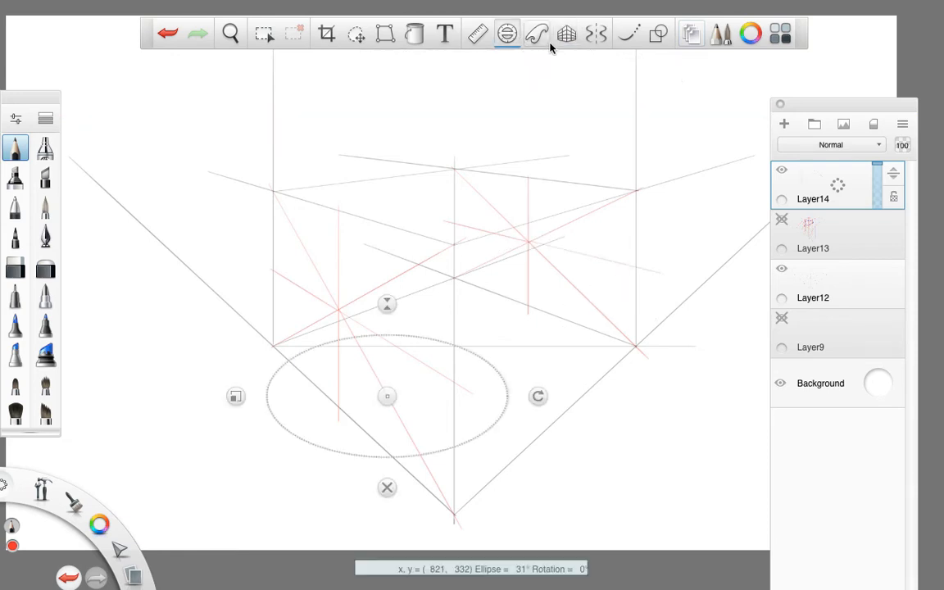
left_click_drag(386, 394, 361, 324)
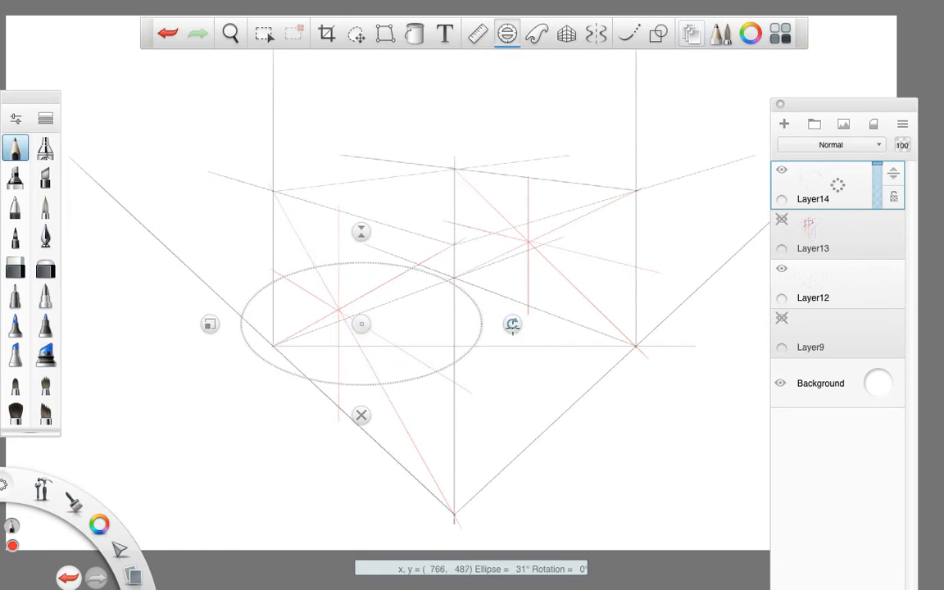
left_click_drag(512, 324, 438, 451)
left_click_drag(438, 276, 445, 269)
left_click_drag(360, 322, 364, 323)
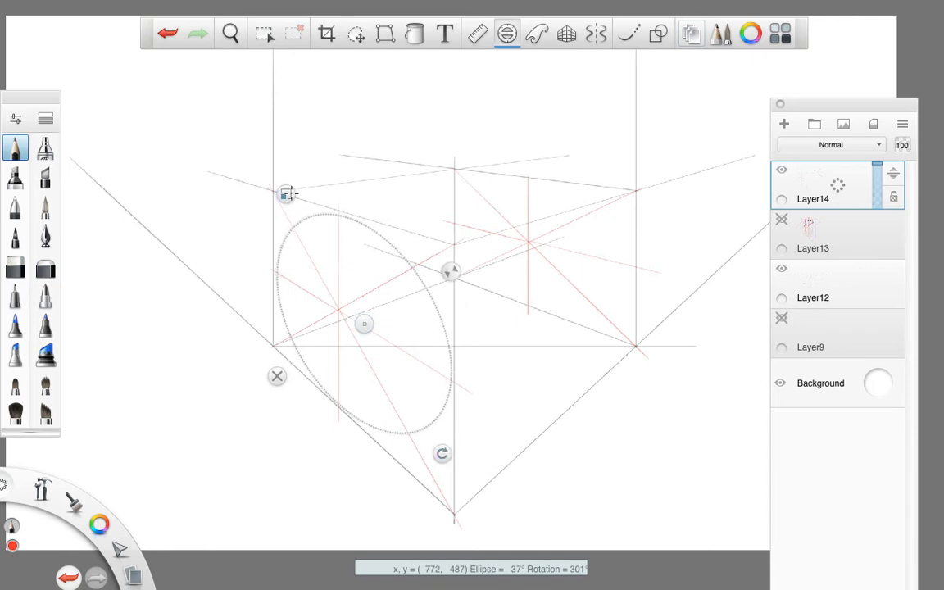
left_click_drag(287, 194, 283, 191)
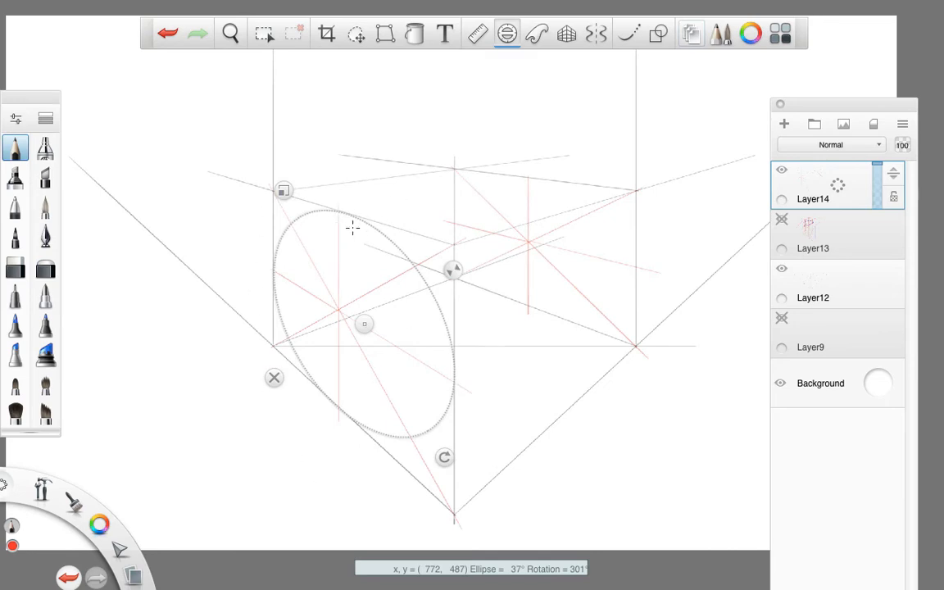
mouse_move(335, 209)
left_mouse_down()
mouse_move(272, 247)
mouse_move(435, 358)
mouse_move(187, 494)
left_mouse_up()
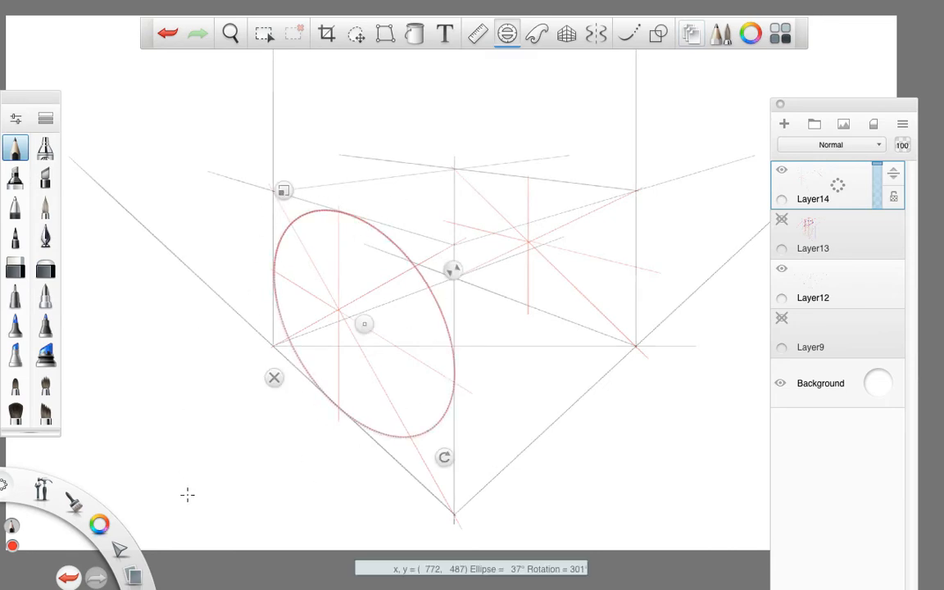
- Move the ellipse guide to the right rear wall and roughly fit it at 35° with 324° rotation
mouse_move(364, 324)
left_mouse_down()
mouse_move(567, 240)
mouse_move(535, 244)
mouse_move(540, 249)
left_mouse_up()
left_click_drag(460, 110, 540, 115)
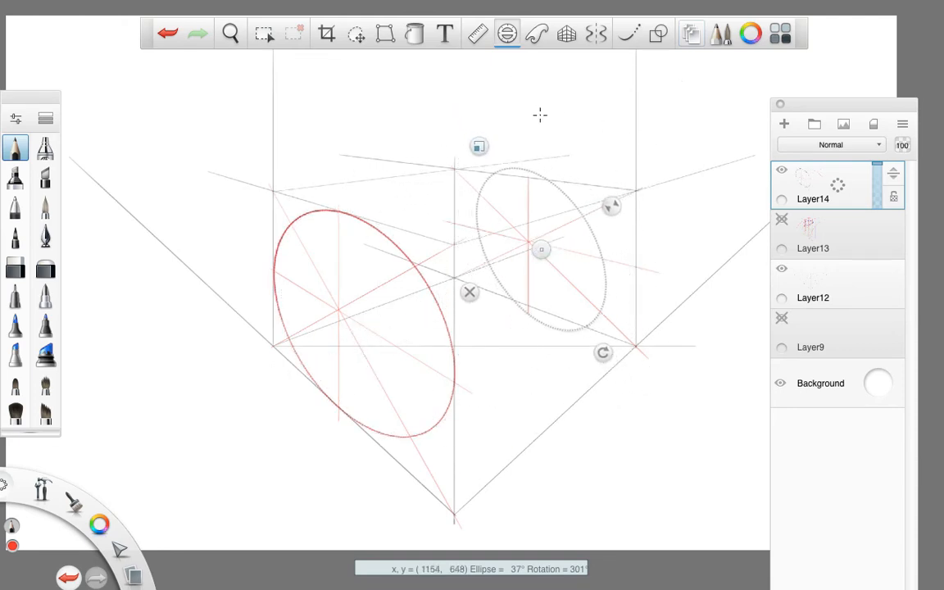
left_click_drag(603, 352, 623, 337)
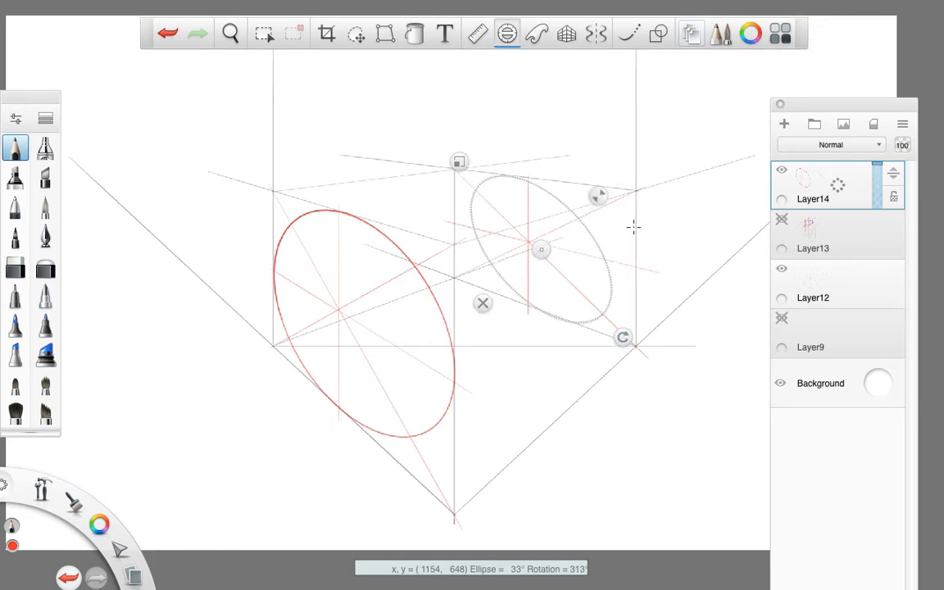
left_click_drag(602, 192, 556, 246)
left_click_drag(459, 161, 449, 152)
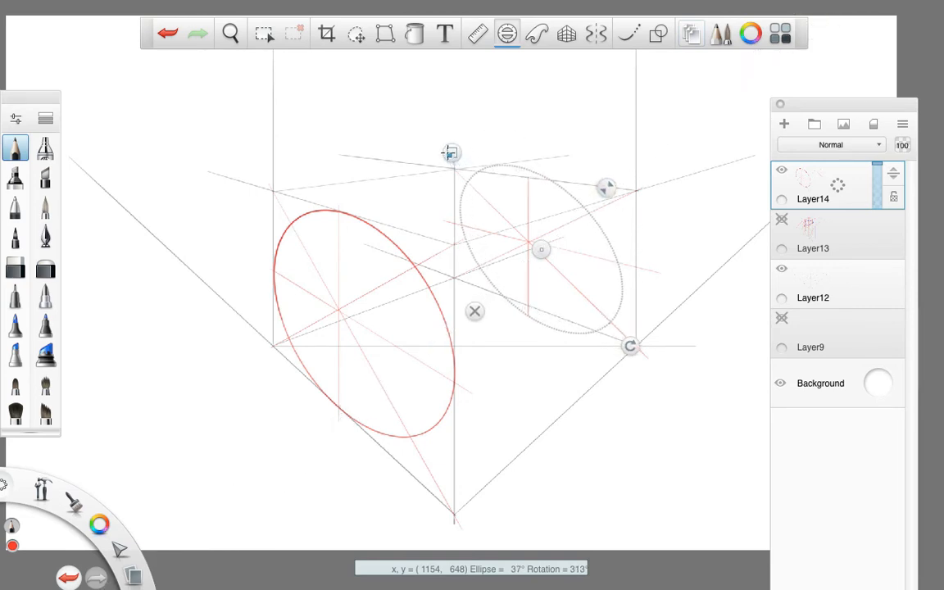
left_click_drag(606, 187, 603, 190)
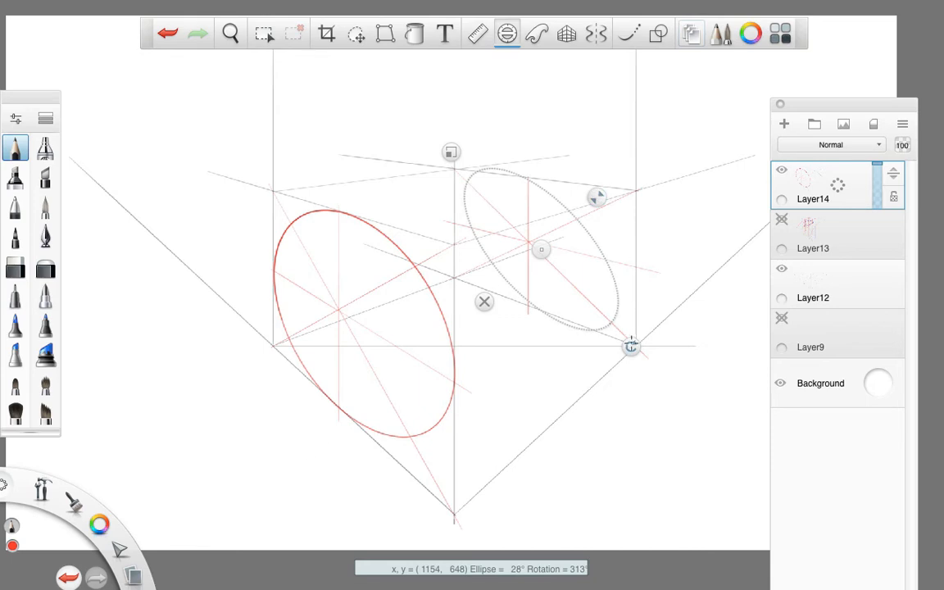
left_click_drag(631, 346, 640, 336)
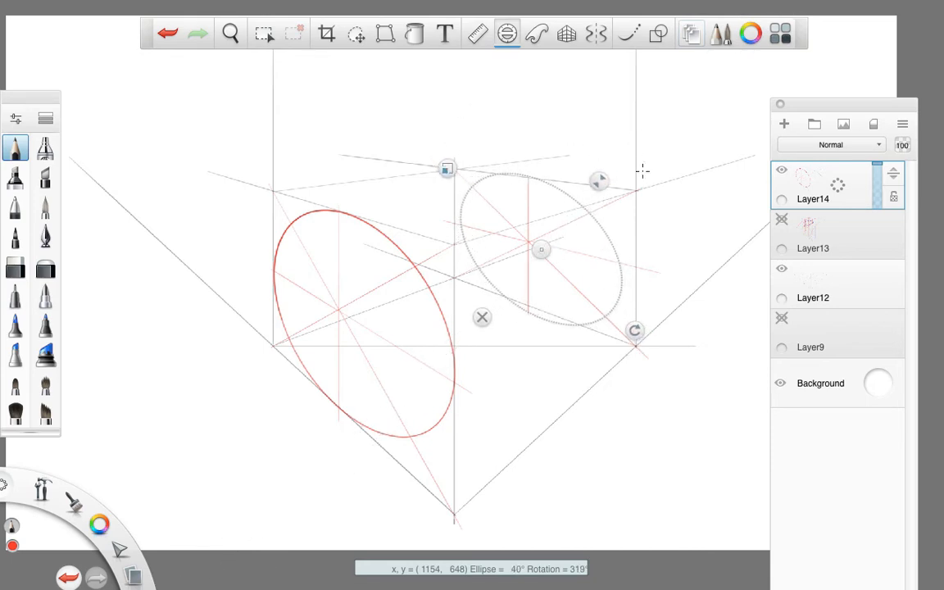
left_click_drag(542, 248, 550, 252)
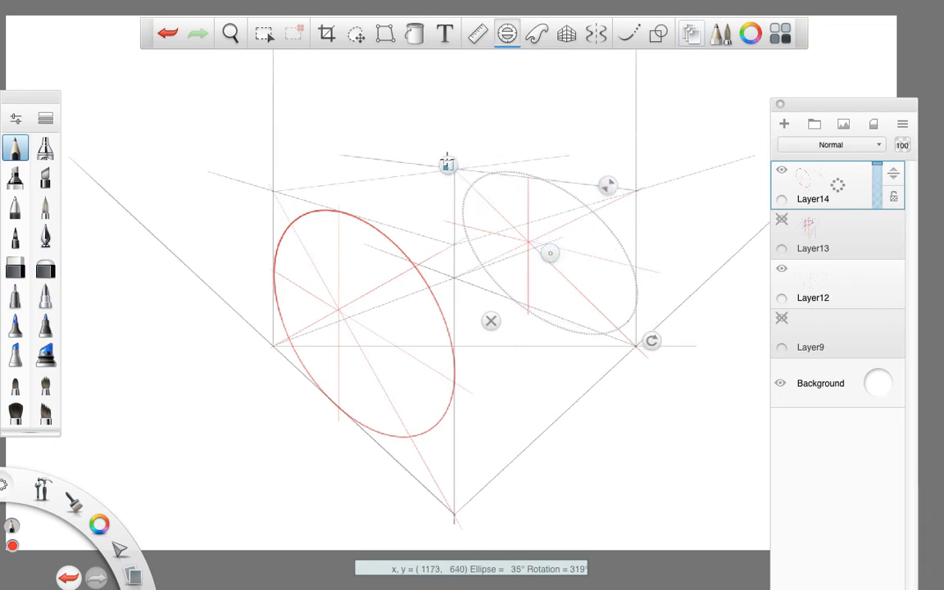
left_click_drag(653, 343, 656, 331)
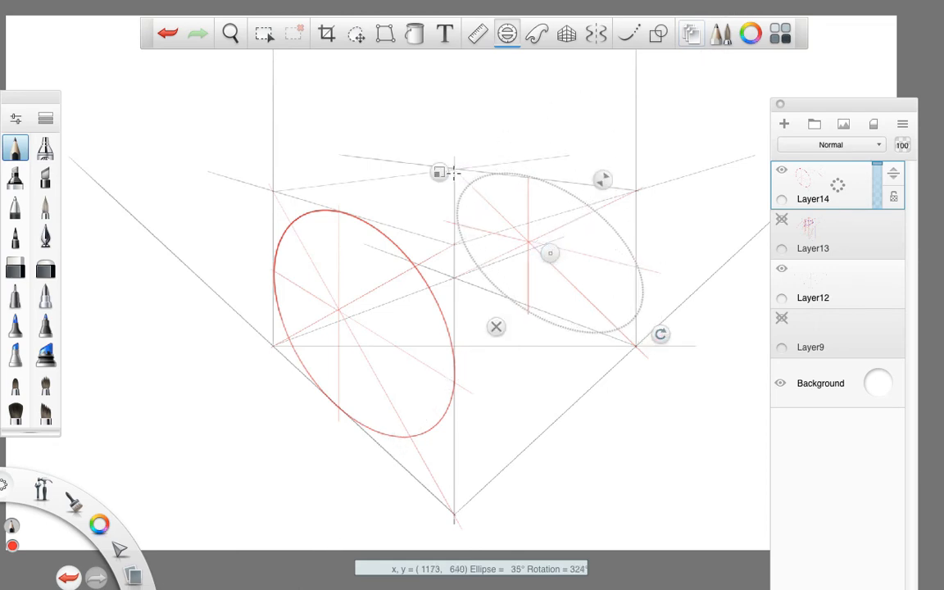
- Refine the ellipse guide on the right rear wall to 36° with 328° rotation and trace it in red
left_click_drag(548, 253, 541, 248)
left_click_drag(439, 170, 443, 159)
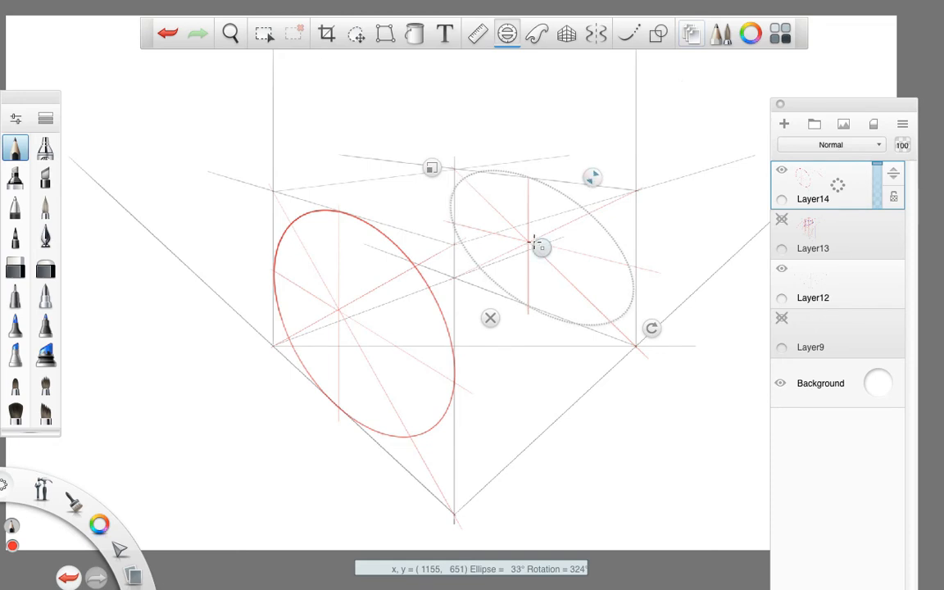
left_click_drag(541, 247, 545, 251)
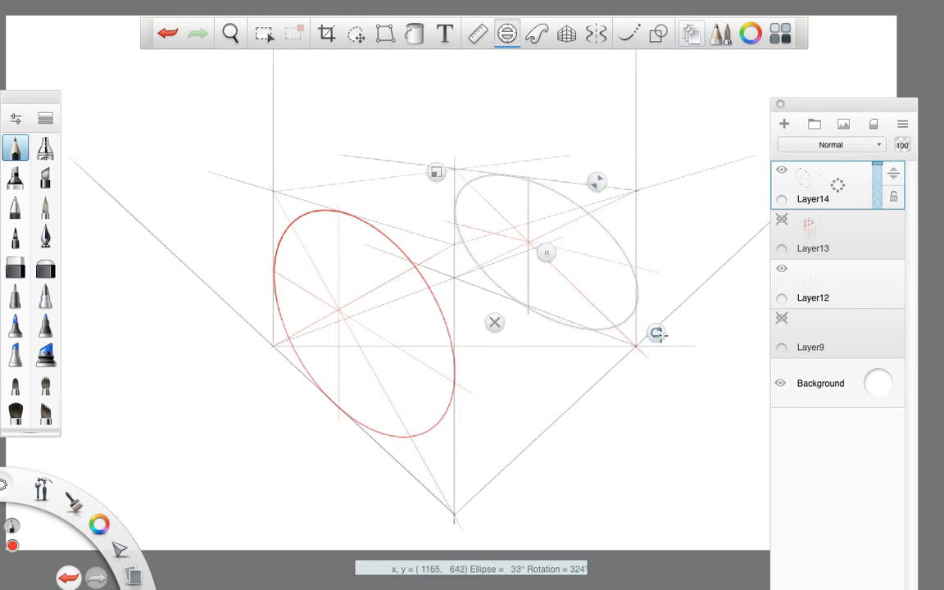
left_click_drag(657, 333, 662, 325)
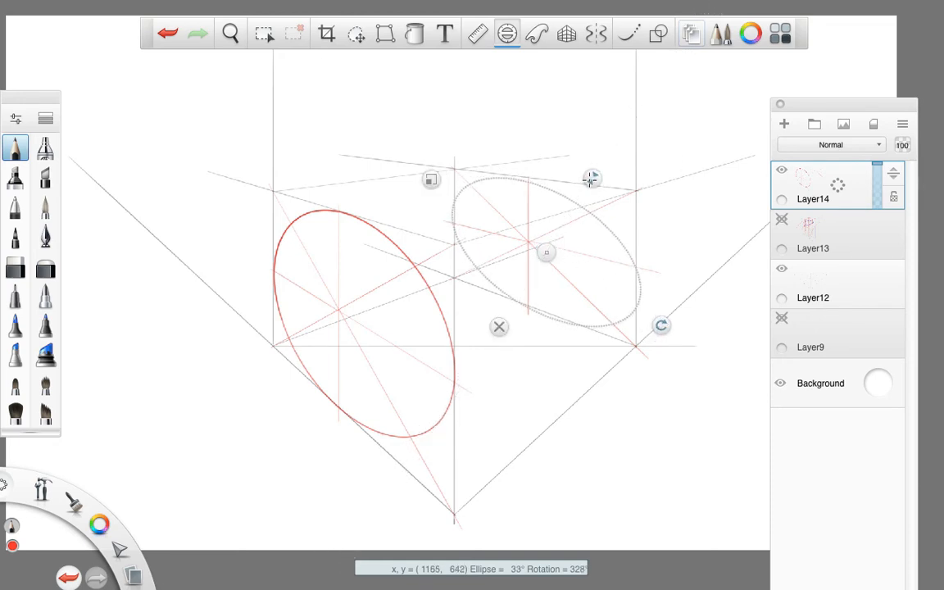
left_click_drag(592, 179, 595, 175)
left_click_drag(427, 178, 431, 181)
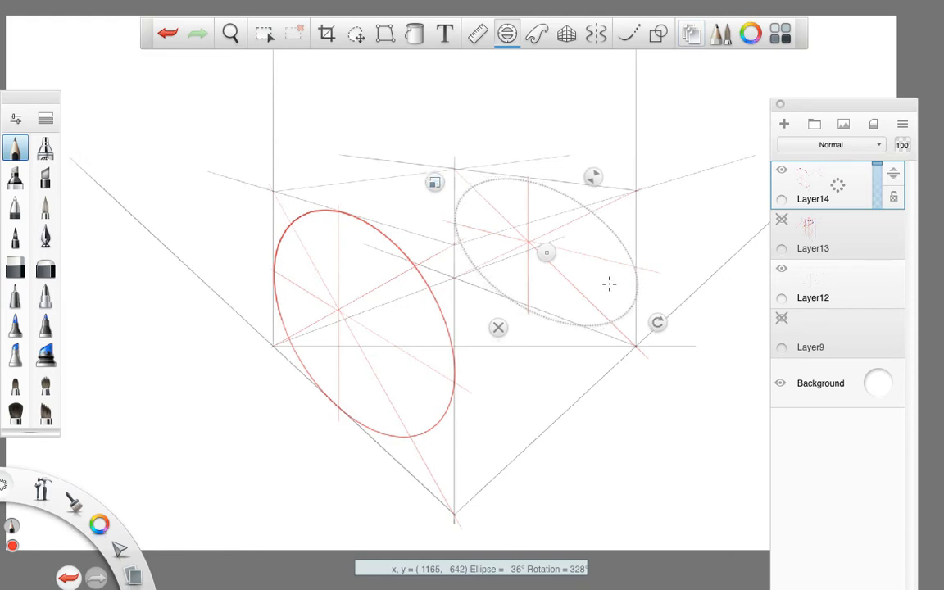
left_click_drag(545, 252, 546, 249)
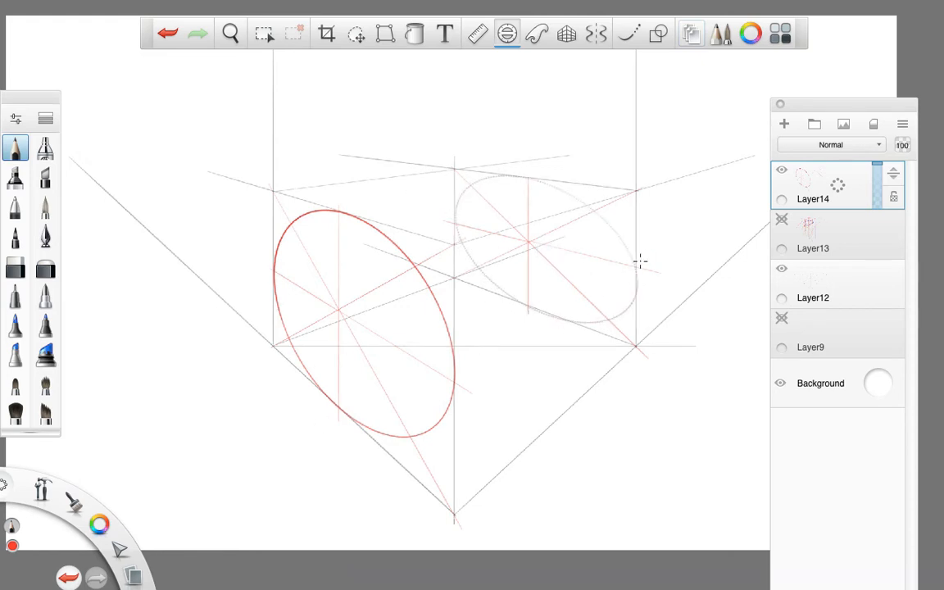
mouse_move(640, 261)
left_mouse_down()
mouse_move(452, 188)
mouse_move(575, 328)
left_mouse_up()
mouse_move(658, 318)
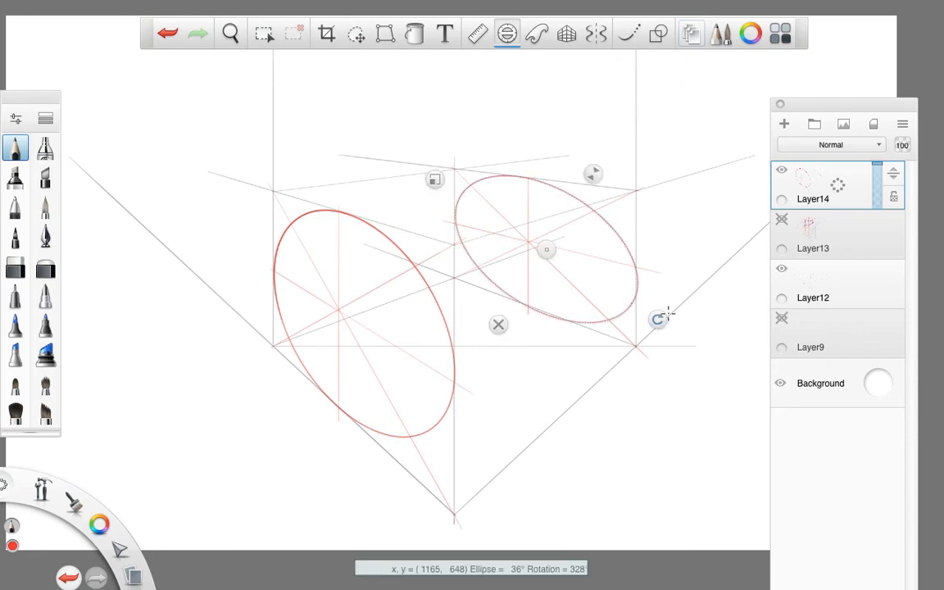
- Try projecting the left ellipse's diagonal points toward the rear wall in perspective, and undo those lines and the rear ellipse
left_click(566, 32)
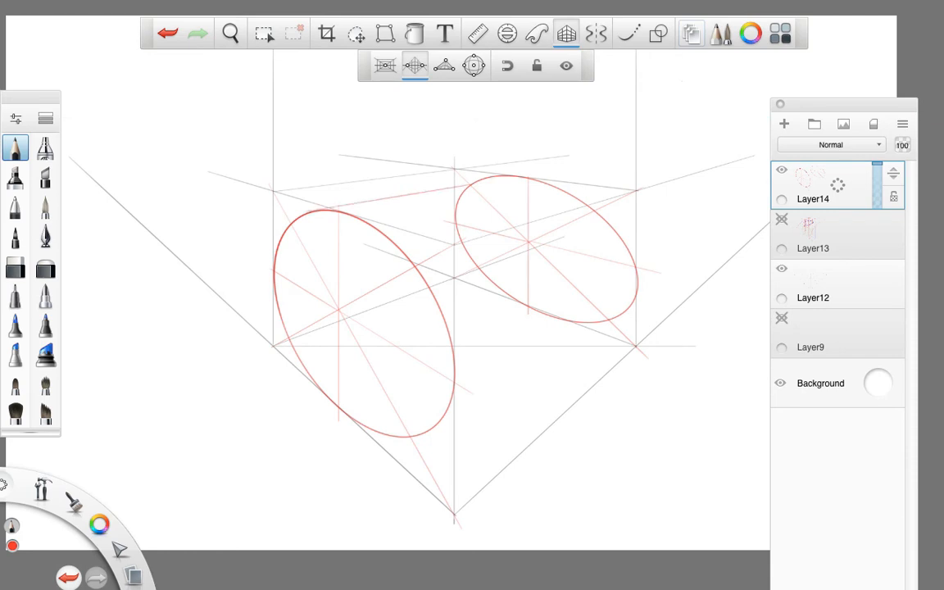
left_click_drag(286, 214, 283, 216)
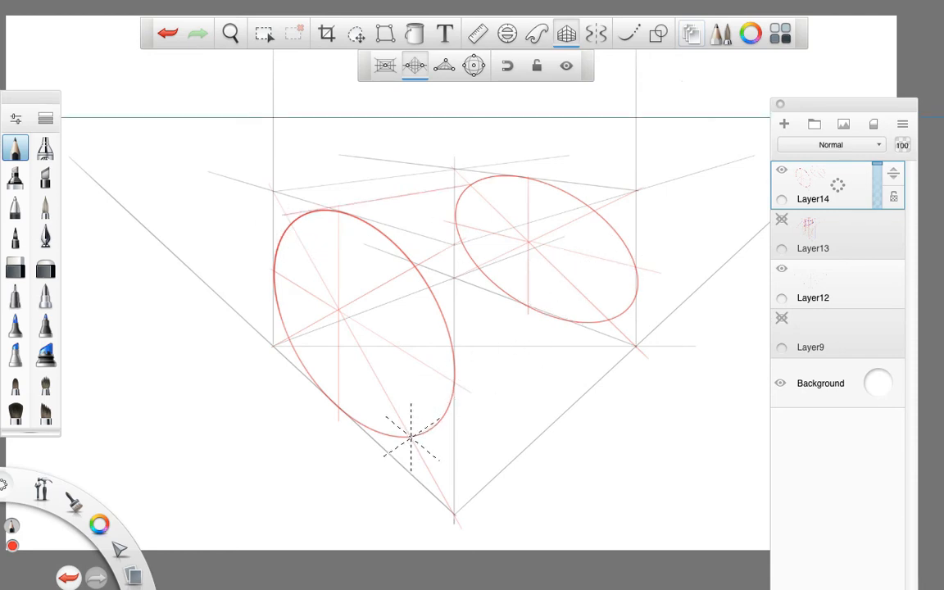
left_click_drag(411, 436, 506, 374)
key("ctrl+z")
key("ctrl+z")
key("ctrl+z")
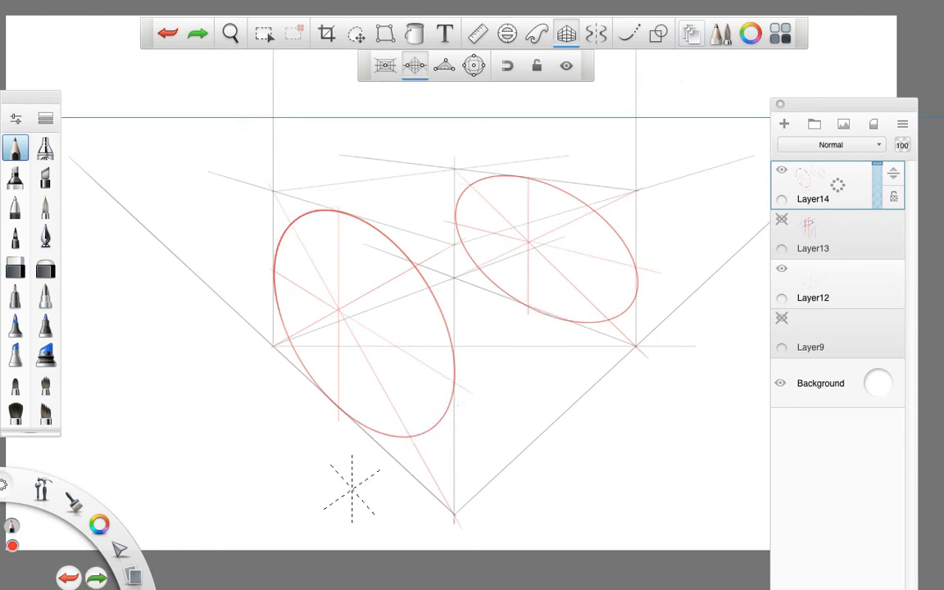
- Project the left ellipse's diagonal points in perspective onto the rear wall's diagonals, and mark the eight ellipse points there in red
left_click_drag(291, 225, 481, 191)
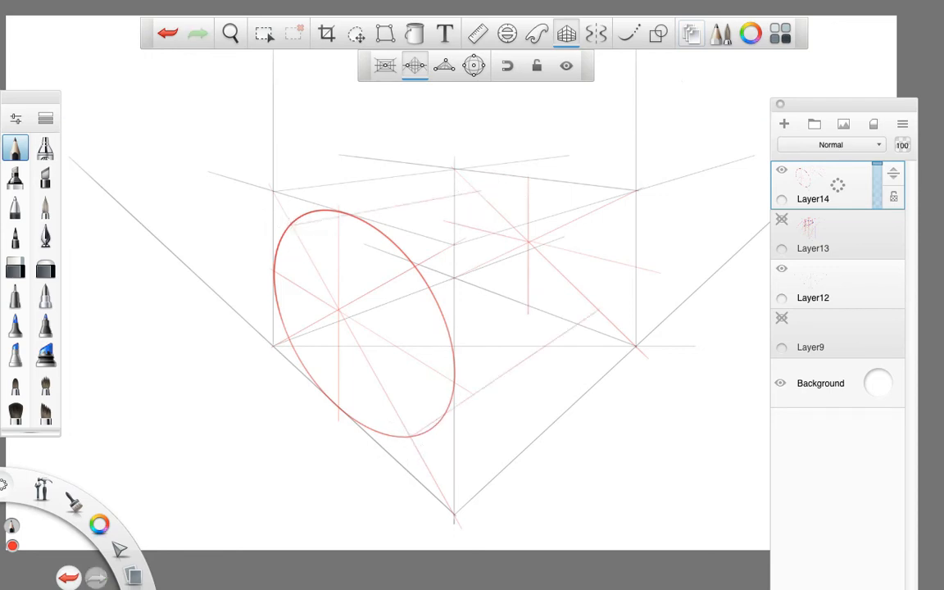
left_click_drag(413, 269, 526, 193)
left_click_drag(594, 211, 600, 209)
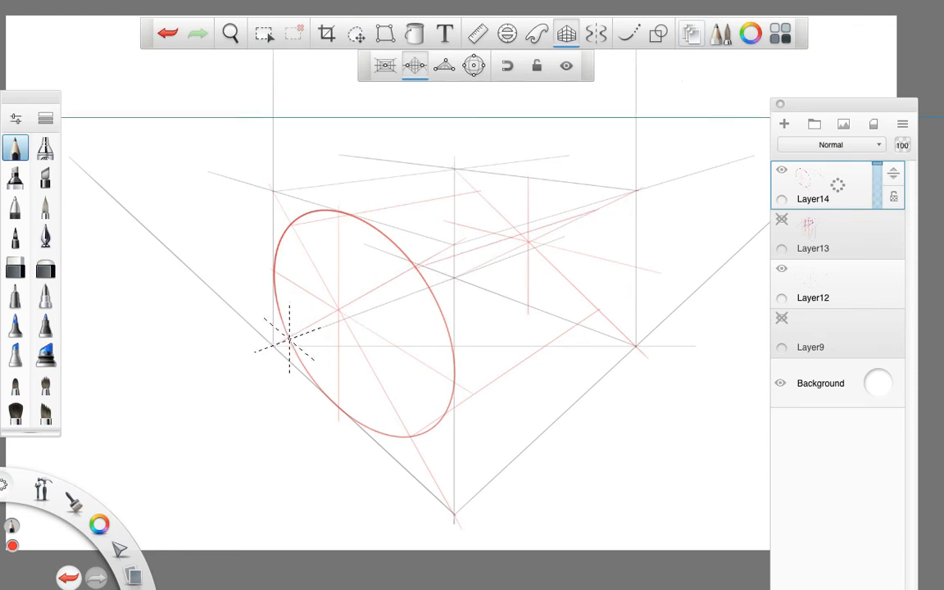
left_click_drag(289, 340, 469, 272)
left_click(566, 34)
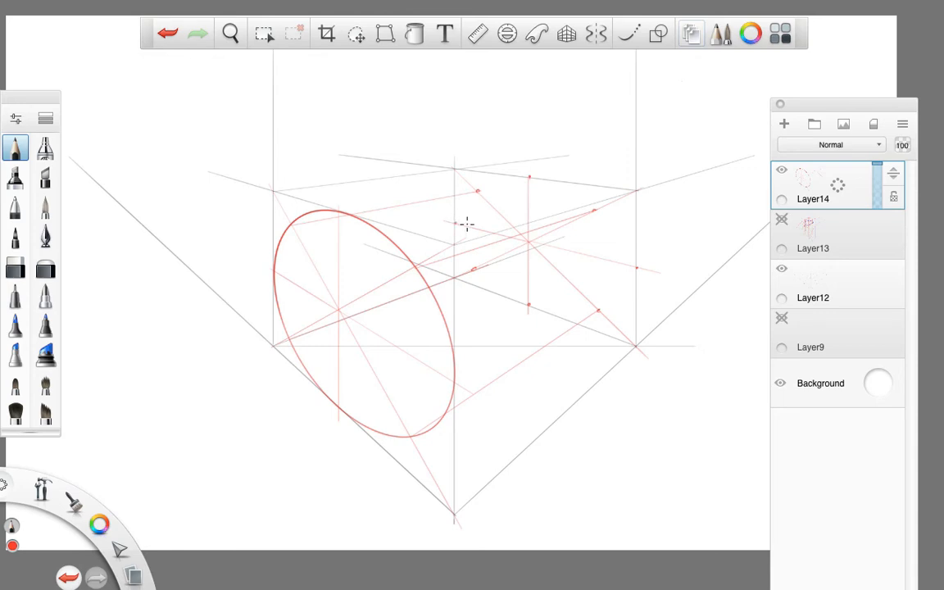
- Refit the ellipse guide through the marked rear wall points at 44° with 335° rotation, trace it in red, and dismiss the guide
left_click(507, 33)
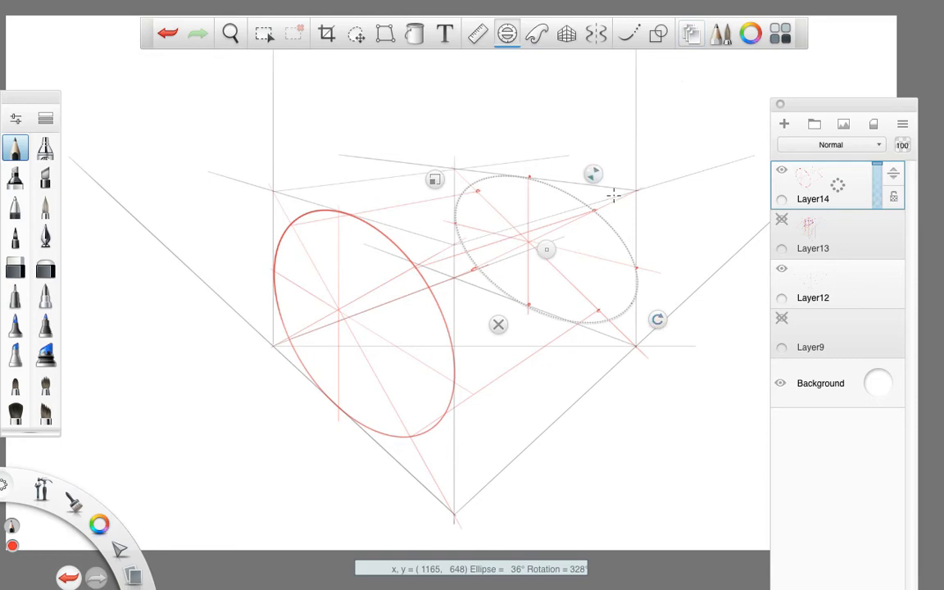
left_click_drag(430, 179, 439, 183)
left_click_drag(597, 177, 602, 169)
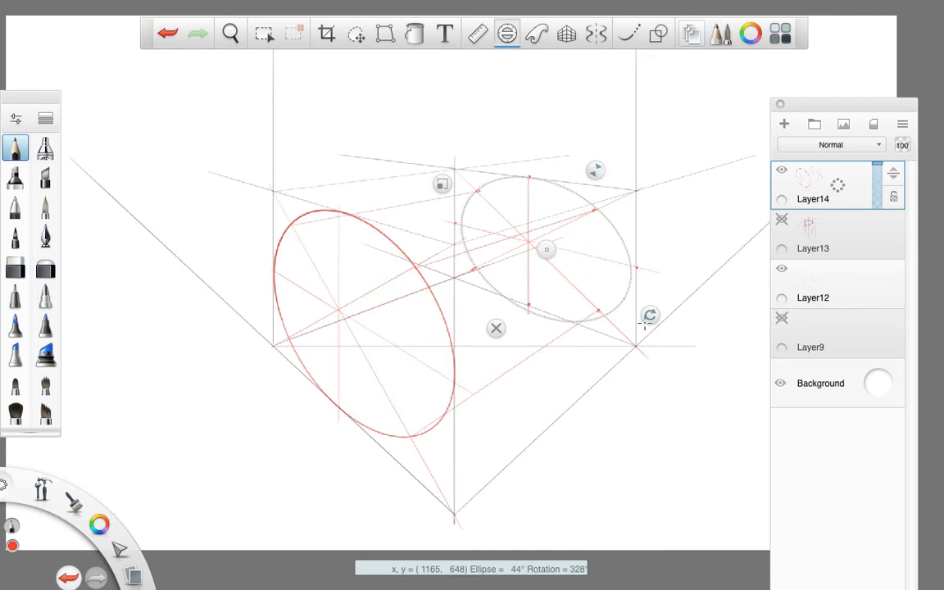
left_click_drag(650, 315, 659, 302)
left_click_drag(547, 250, 545, 246)
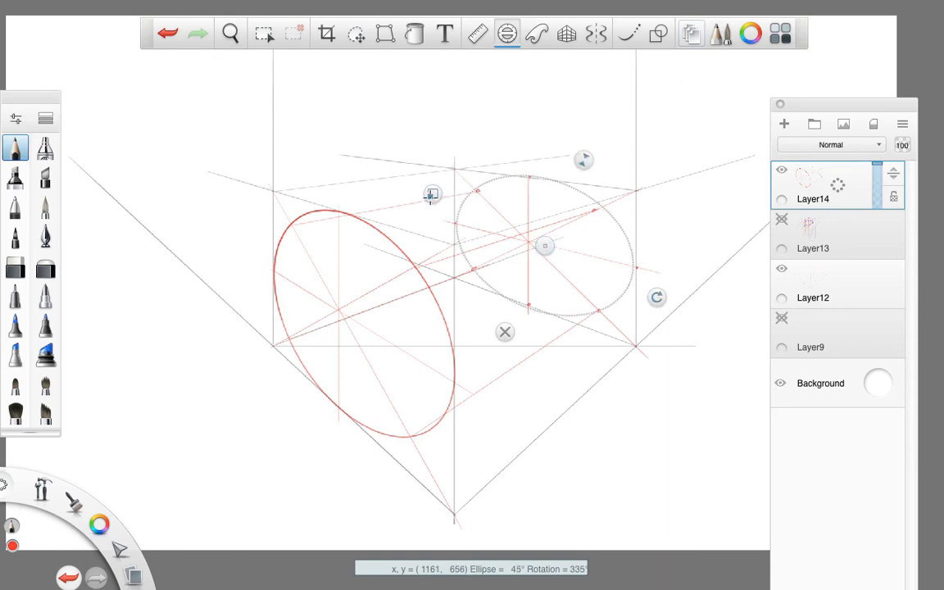
left_click_drag(545, 246, 548, 246)
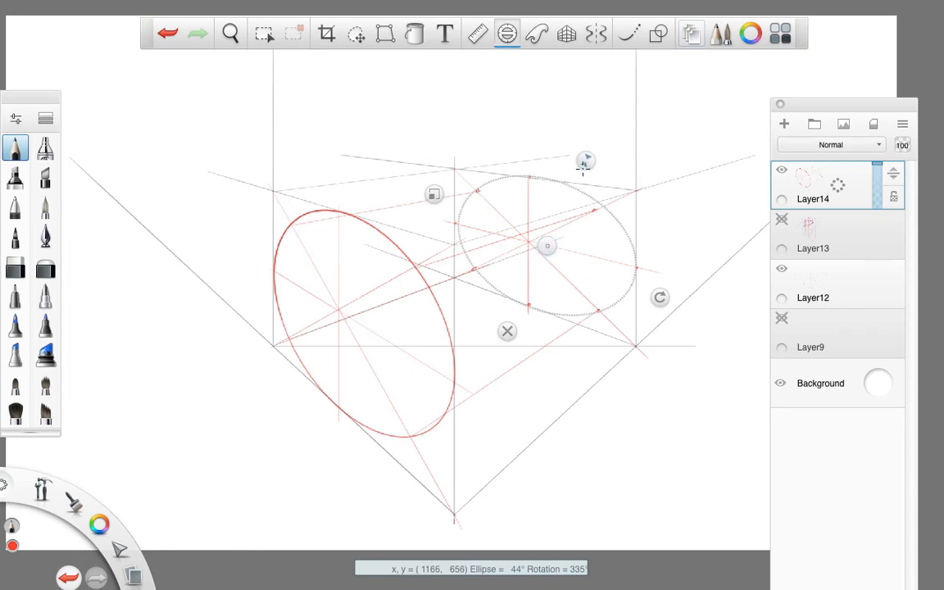
mouse_move(534, 178)
left_mouse_down()
mouse_move(449, 240)
mouse_move(579, 196)
mouse_move(623, 236)
mouse_move(562, 288)
left_mouse_up()
left_click(507, 331)
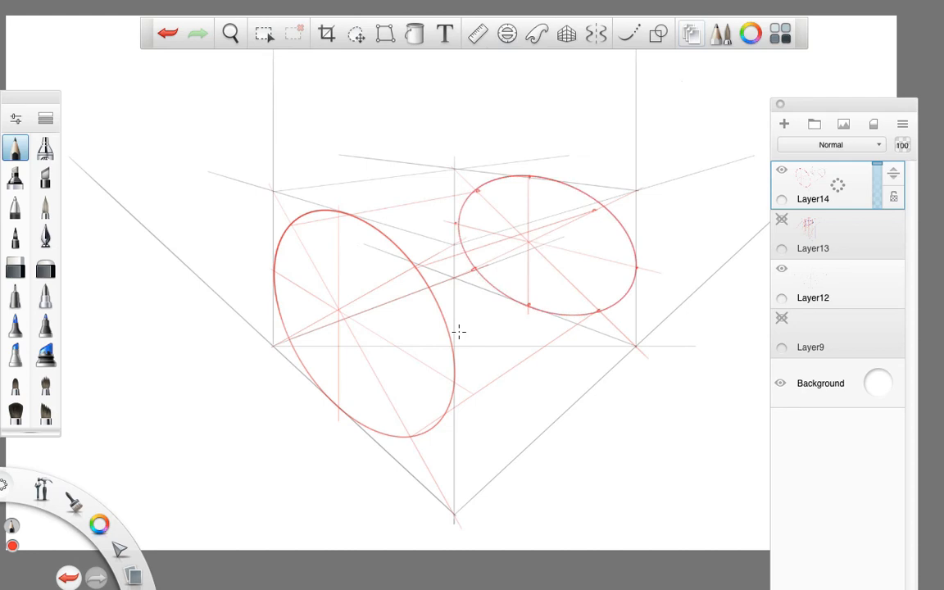
- Draw a red perspective line joining the top points of the two ellipses, undoing and redrawing an inaccurate stroke
left_click(477, 33)
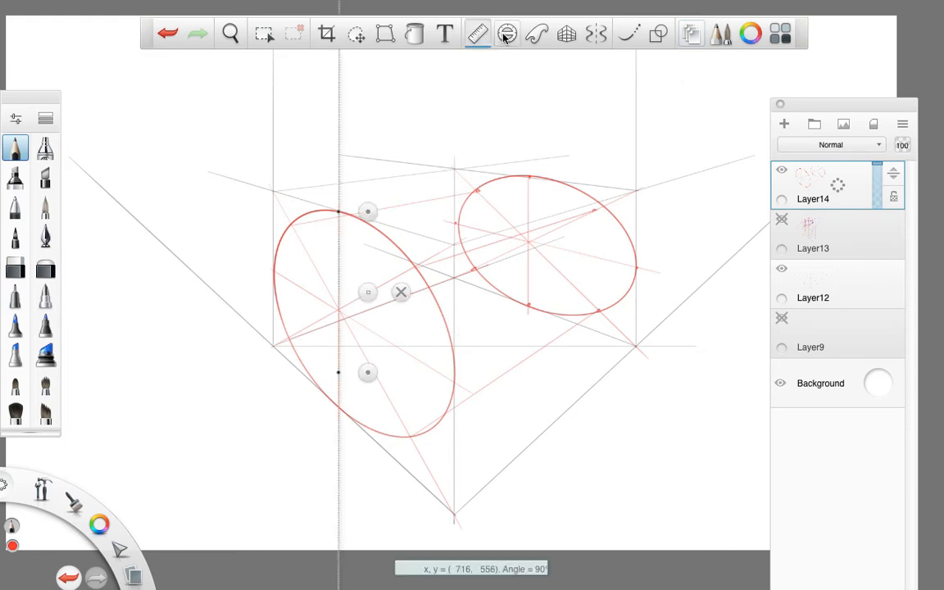
left_click(566, 34)
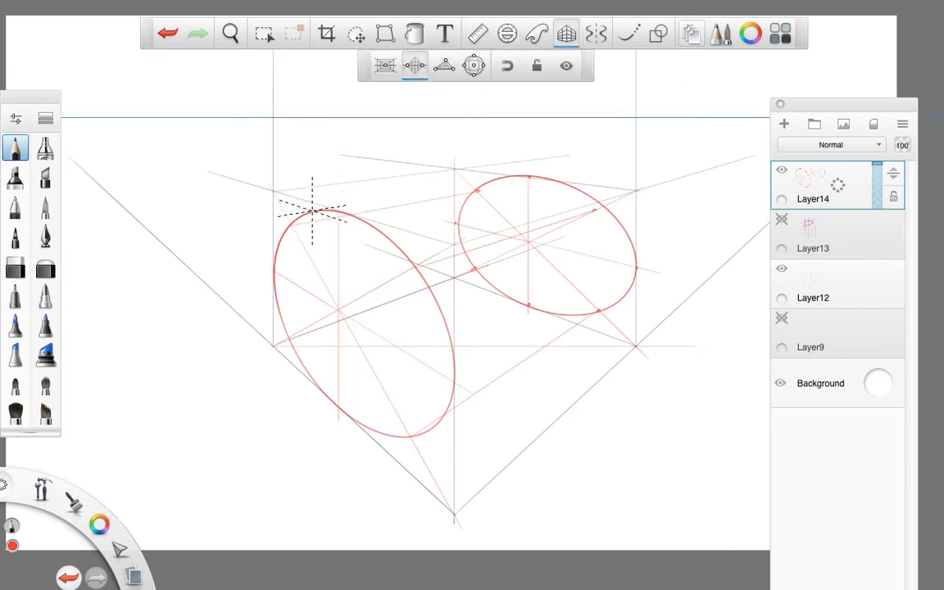
left_click_drag(338, 211, 513, 182)
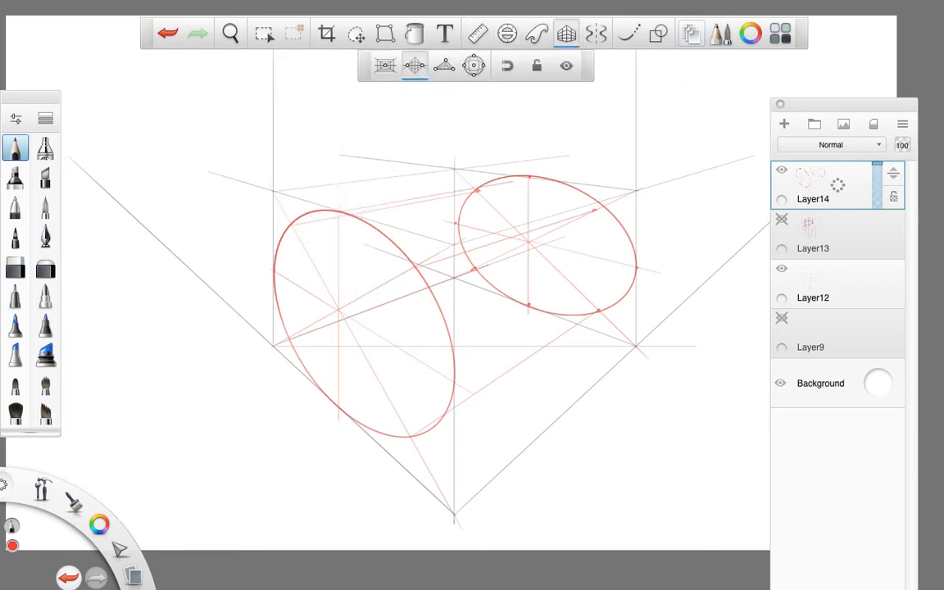
left_click_drag(330, 210, 453, 177)
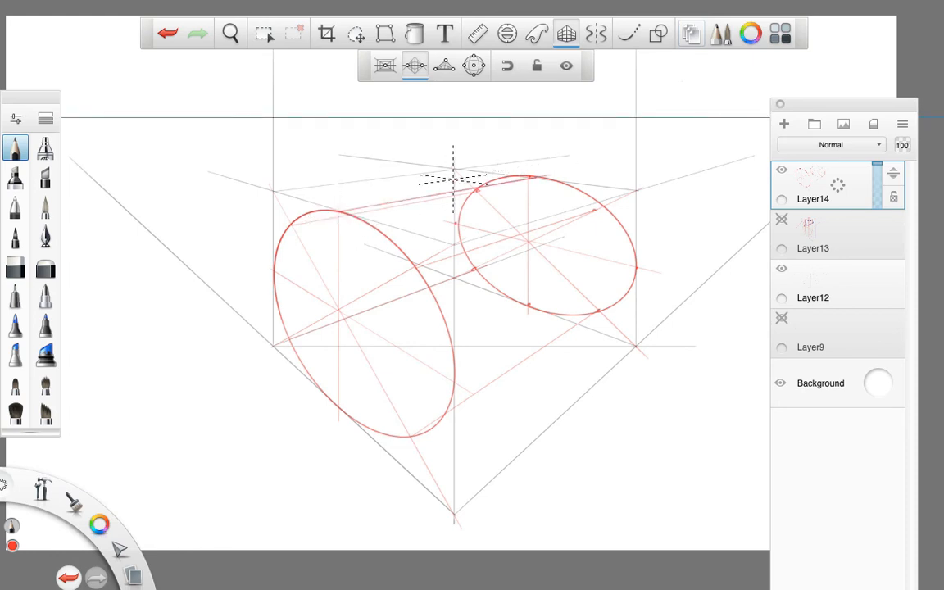
key("ctrl+z")
mouse_move(311, 189)
left_mouse_down()
mouse_move(476, 168)
mouse_move(534, 176)
left_mouse_up()
- Join the ellipses' remaining matching points with red perspective lines and draw the cylinder's upper and lower outer edges
left_click_drag(412, 265, 607, 207)
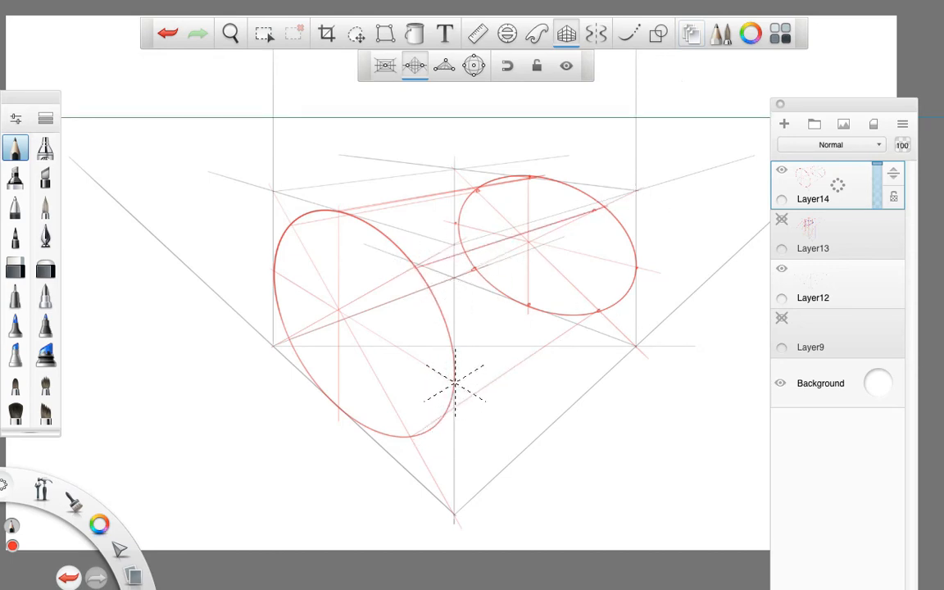
left_click_drag(455, 383, 639, 269)
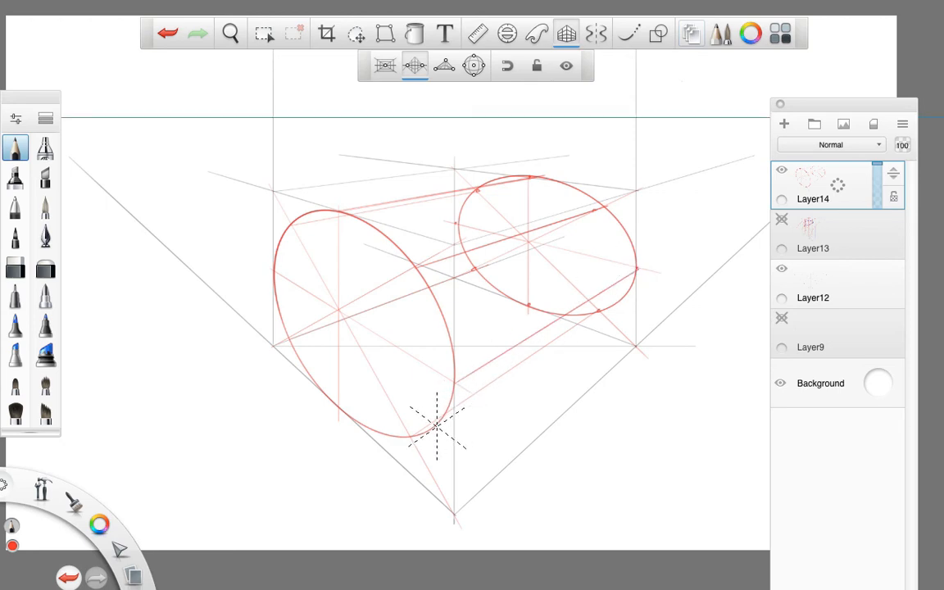
left_click_drag(436, 424, 605, 309)
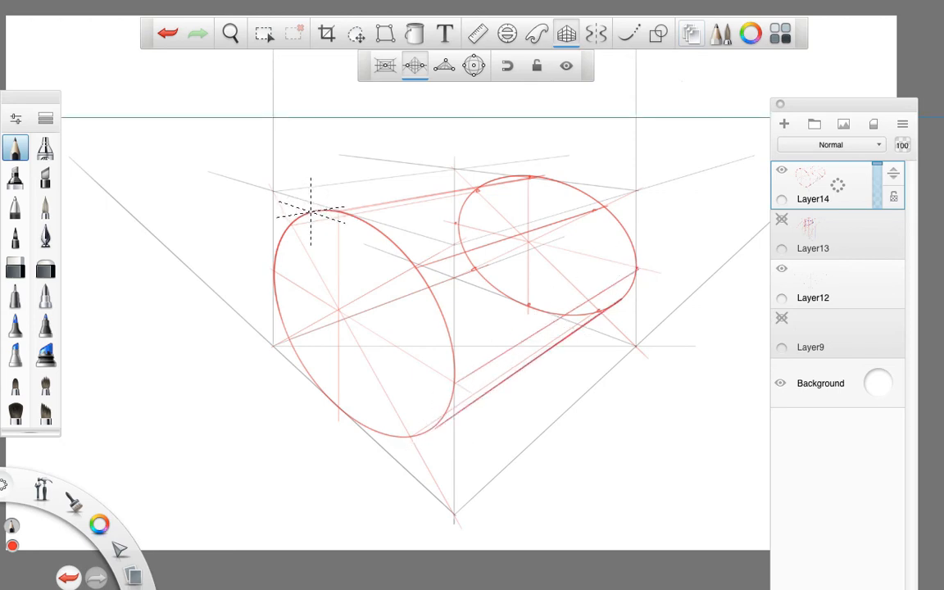
left_click_drag(309, 210, 494, 178)
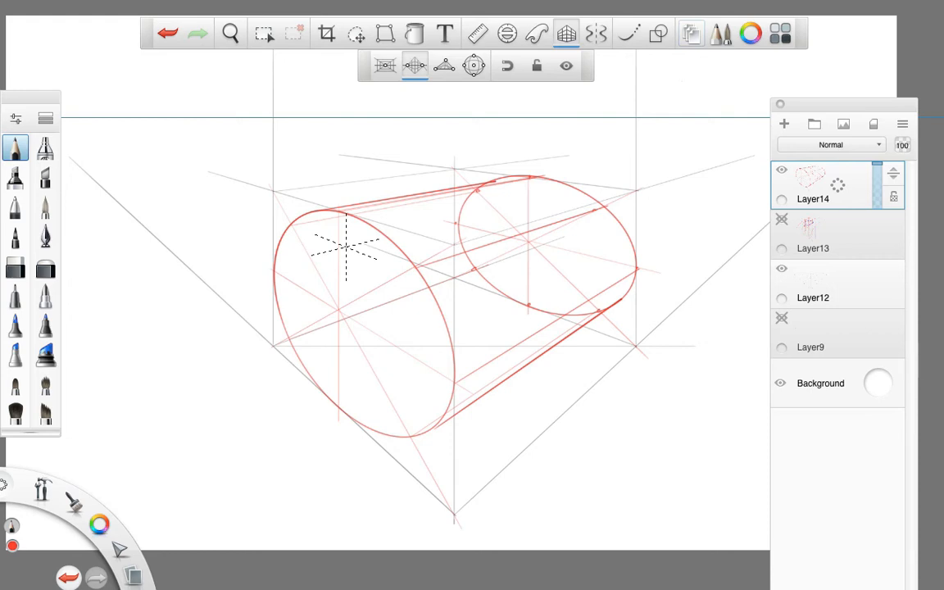
- Add a new layer, hide the red cylinder layer (Layer14), and change the pencil colour to blue
left_click(784, 124)
left_click(781, 219)
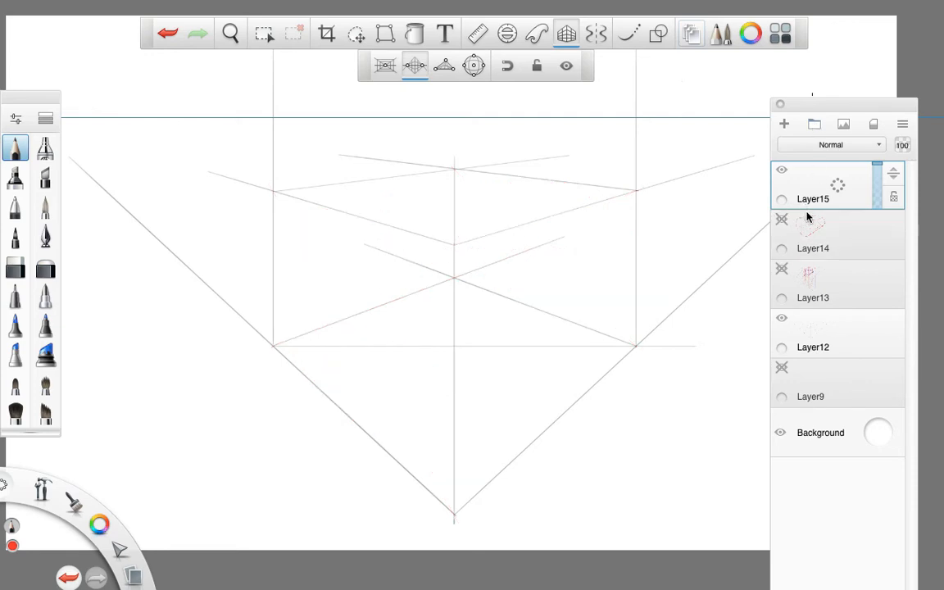
left_click_drag(99, 525, 70, 550)
- Try sketching a small blue perspective square around the centre of the box's floor
left_click_drag(376, 341, 504, 282)
mouse_move(377, 348)
left_mouse_down()
mouse_move(418, 377)
mouse_move(505, 404)
mouse_move(451, 400)
mouse_move(574, 322)
left_mouse_up()
left_click_drag(533, 348, 416, 295)
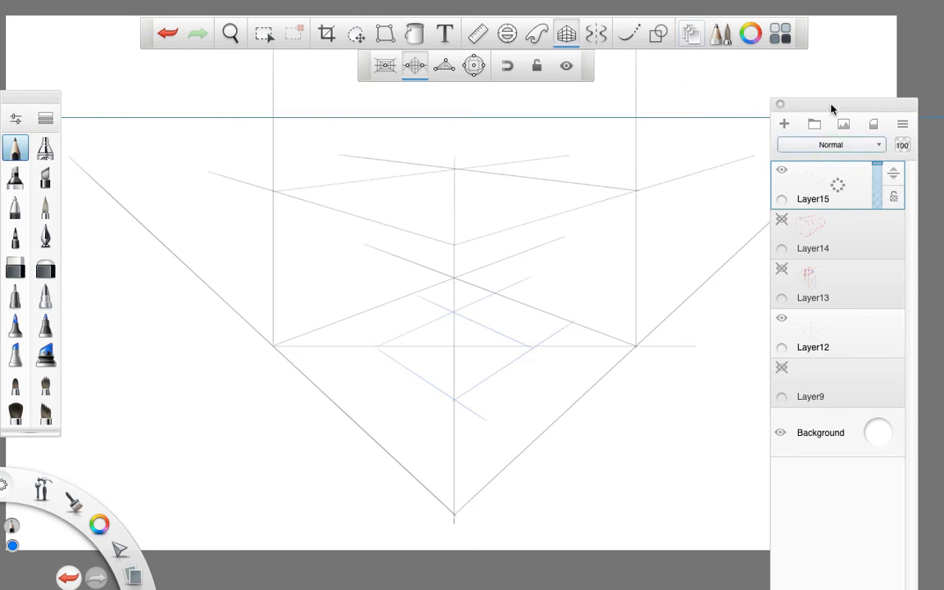
- Toggle the red cylinder layer and the blue square layer to compare the square's size with the cylinder
left_click(782, 220)
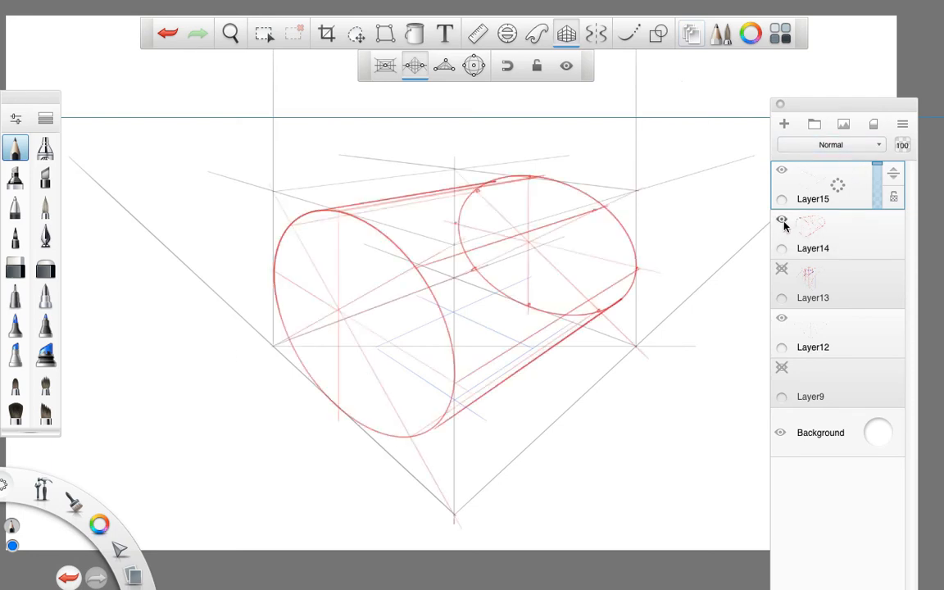
left_click(783, 222)
left_click(783, 224)
left_click(786, 233)
left_click(784, 222)
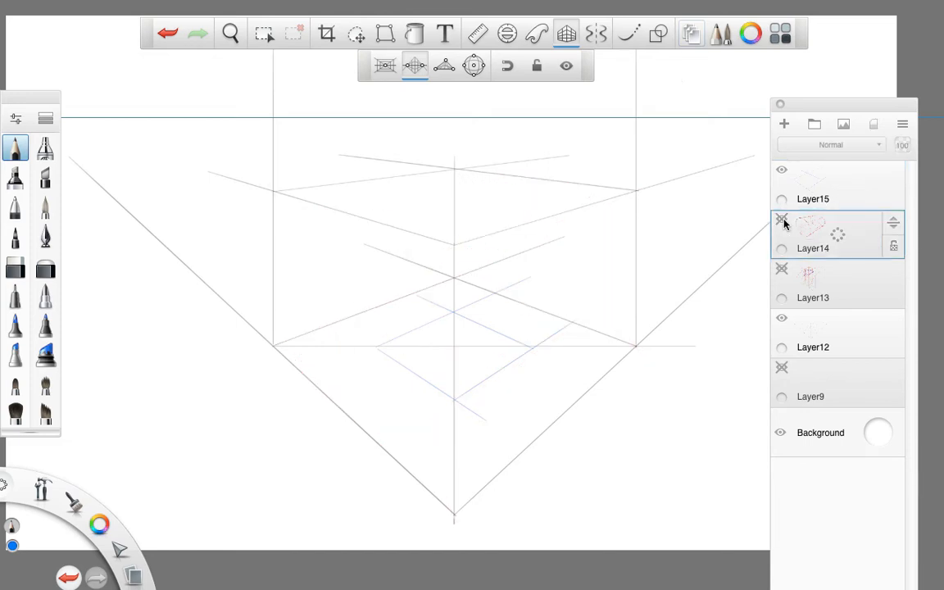
left_click(785, 224)
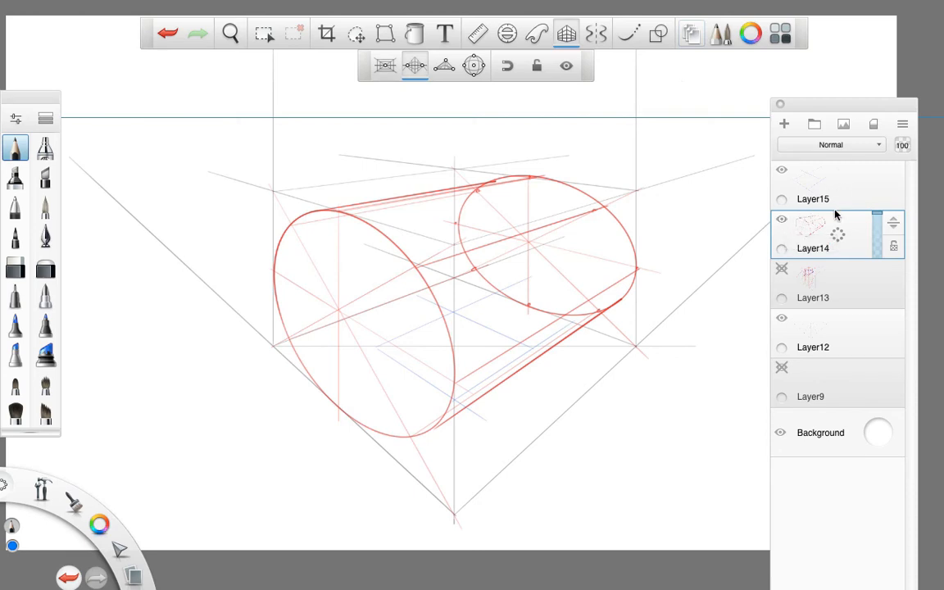
left_click(782, 169)
left_click(781, 170)
left_click(782, 220)
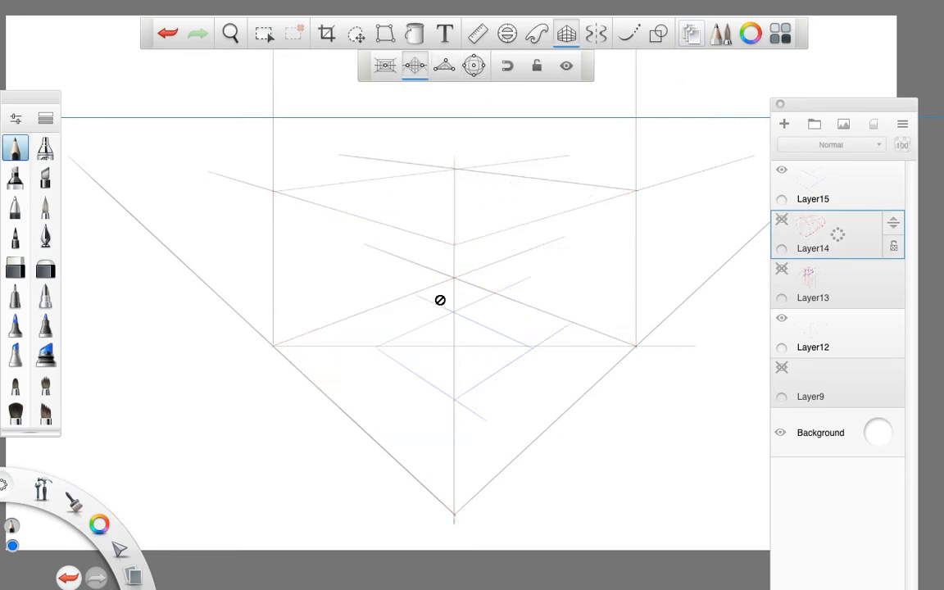
- Try projecting the small square's edge up the left wall on Layer15 and across the box, comparing it with the cylinder
left_click(822, 190)
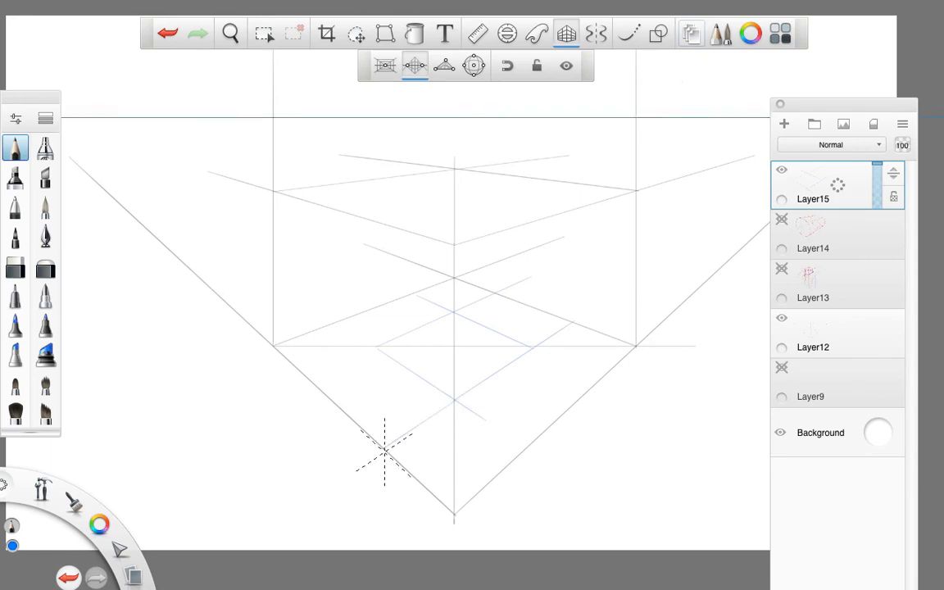
left_click_drag(384, 449, 385, 349)
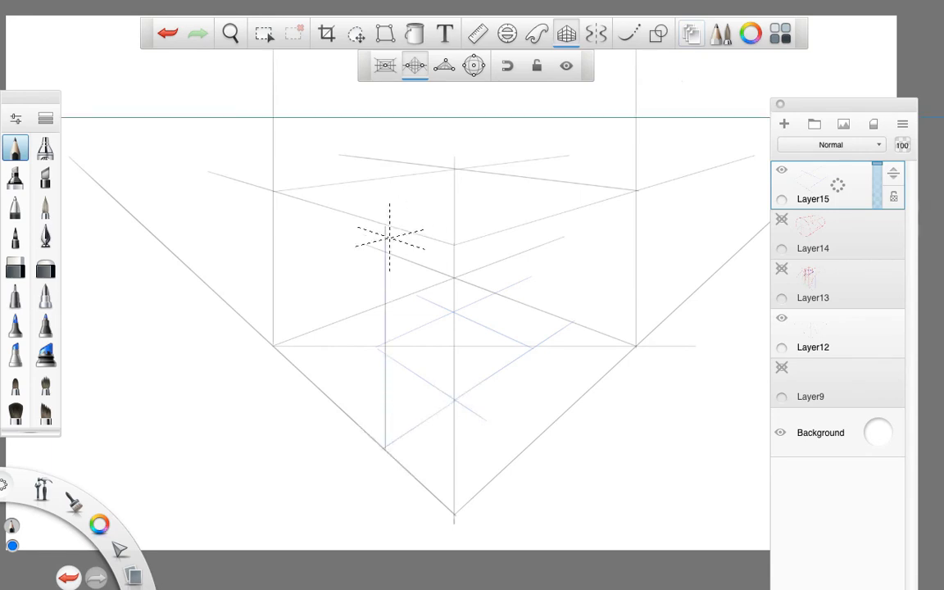
left_click(785, 221)
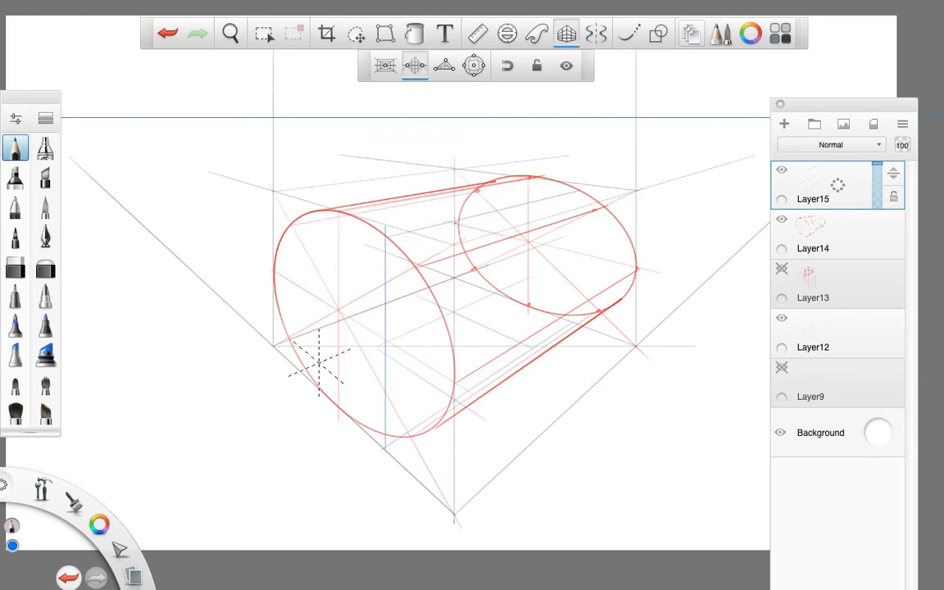
- Undo the small blue floor square, its projection lines and the layer visibility changes
key("ctrl+z")
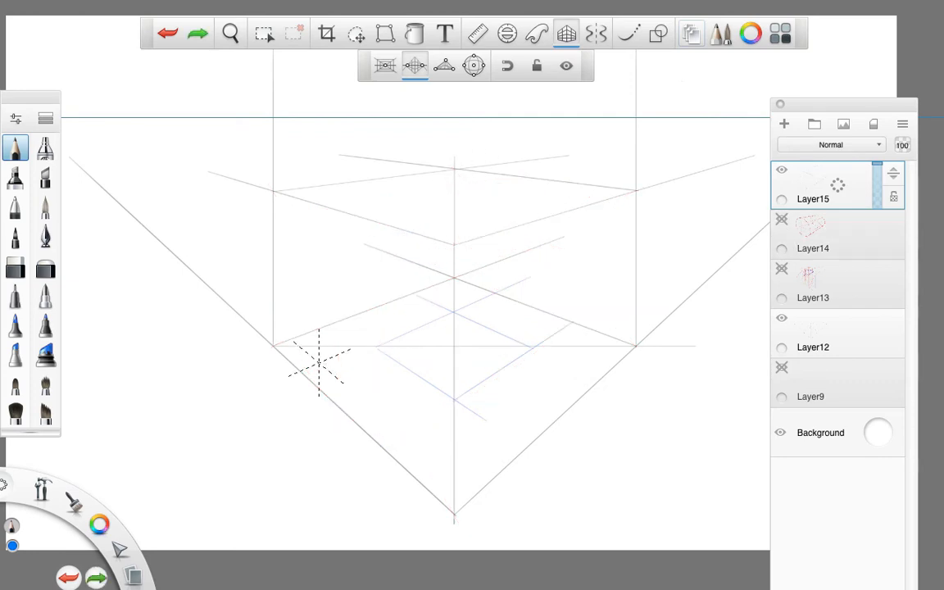
key("ctrl+z")
key("ctrl+shift+z")
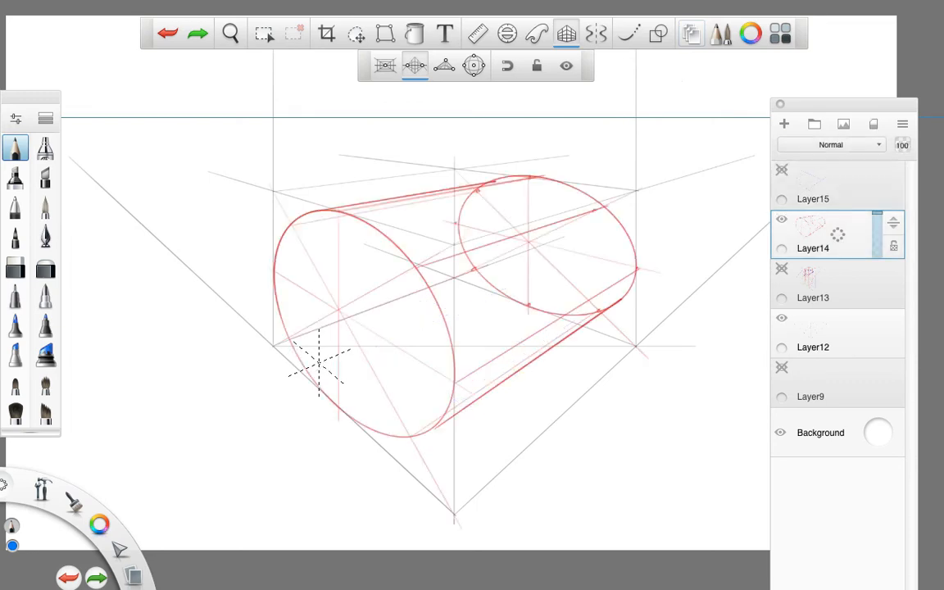
key("ctrl+z")
key("ctrl+z")
key("ctrl+z")
key("ctrl+z")
key("ctrl+z")
key("ctrl+z")
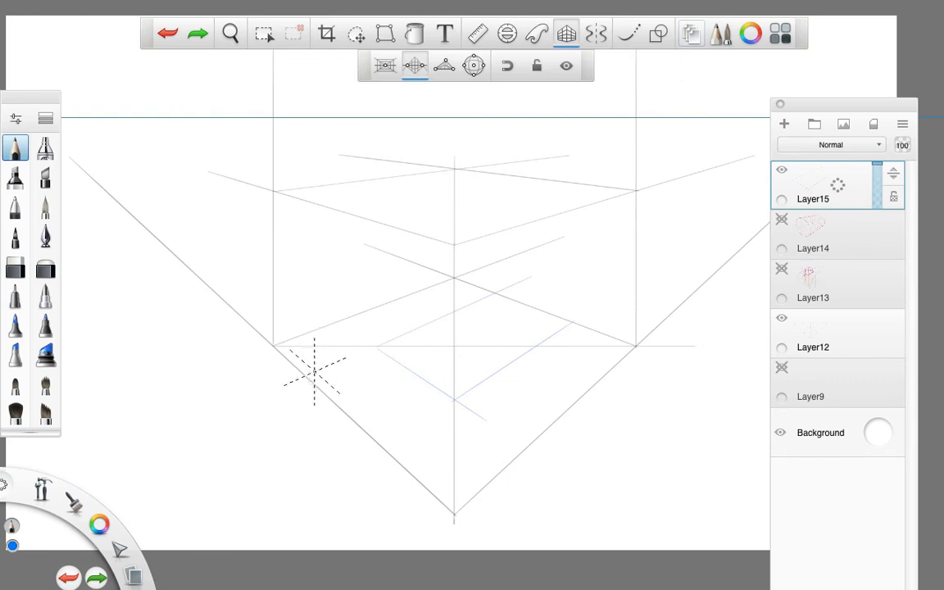
key("ctrl+z")
key("ctrl+z")
key("ctrl+z")
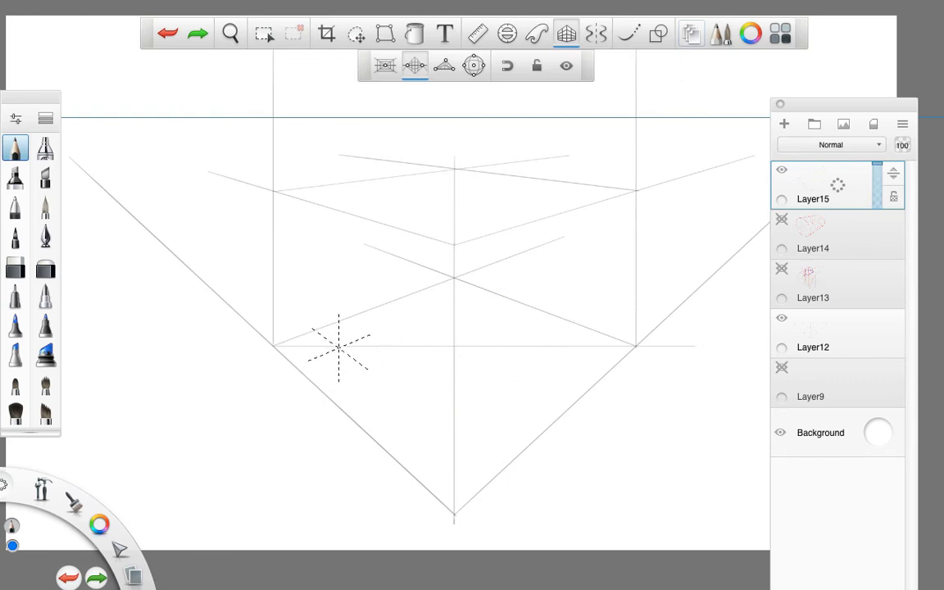
- Draw a larger blue perspective square on the floor and project it up the left wall, checking it against the cylinder layer
left_click_drag(335, 348, 411, 402)
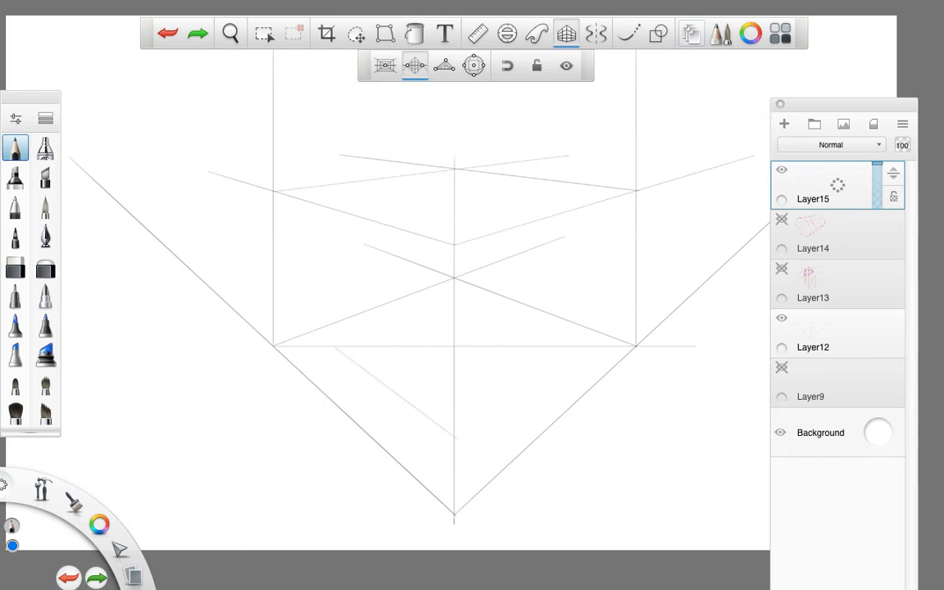
left_click_drag(455, 436, 532, 377)
mouse_move(573, 344)
left_mouse_down()
mouse_move(455, 297)
mouse_move(414, 312)
left_mouse_up()
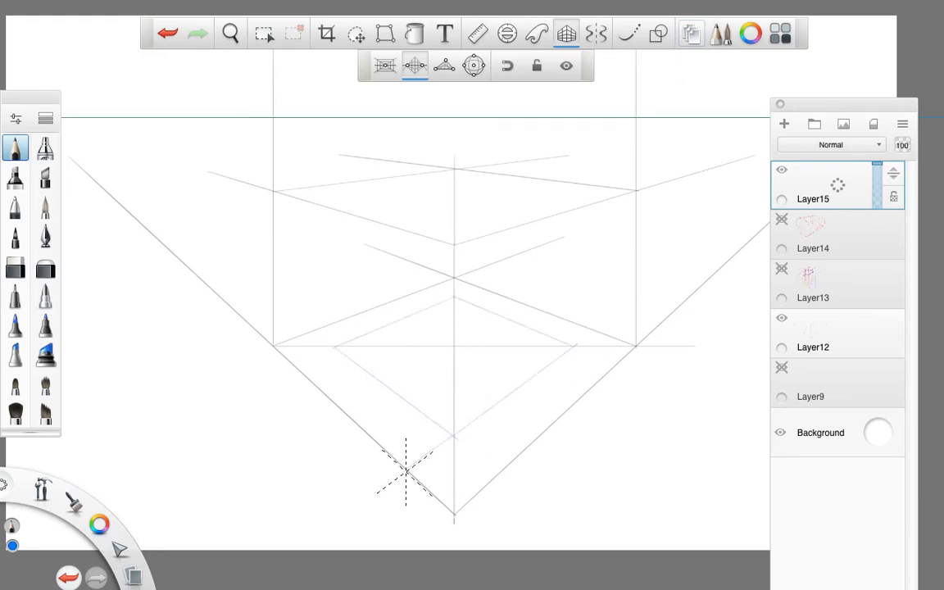
left_click(781, 219)
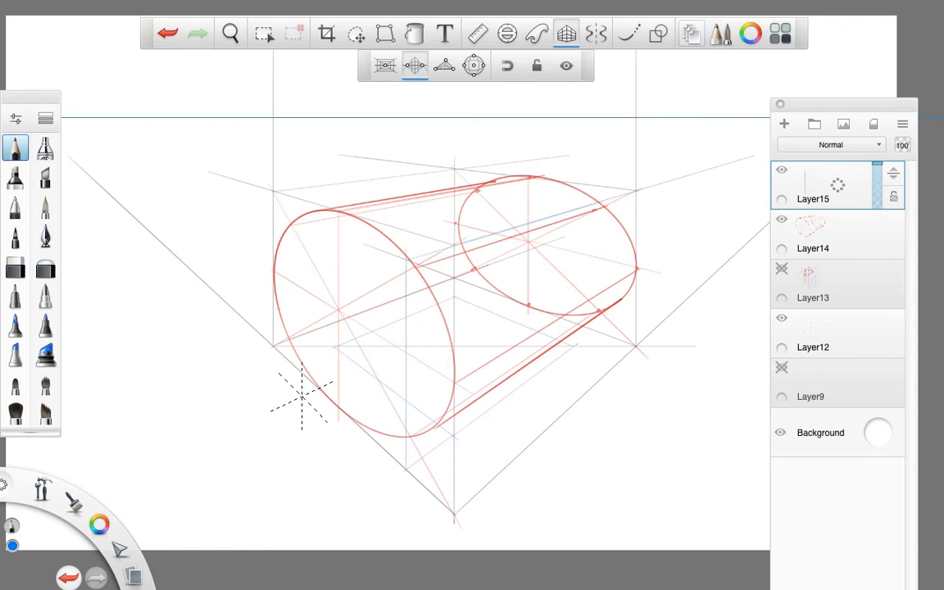
left_click(780, 218)
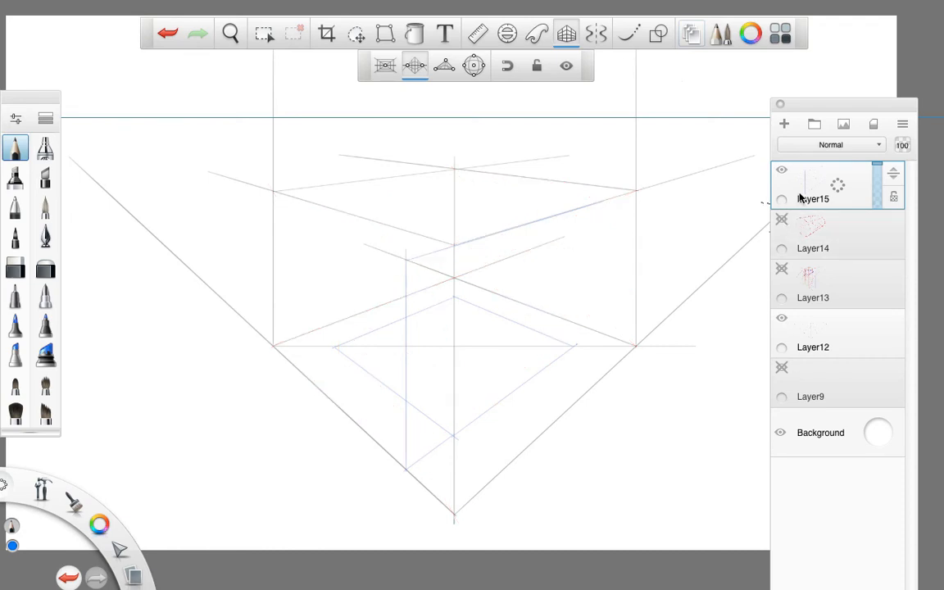
- Fit the ellipse guide roughly inside the blue floor square at 28° with 0° rotation, and dismiss the guide
left_click(509, 36)
left_click_drag(661, 298, 670, 247)
left_click_drag(547, 245, 457, 364)
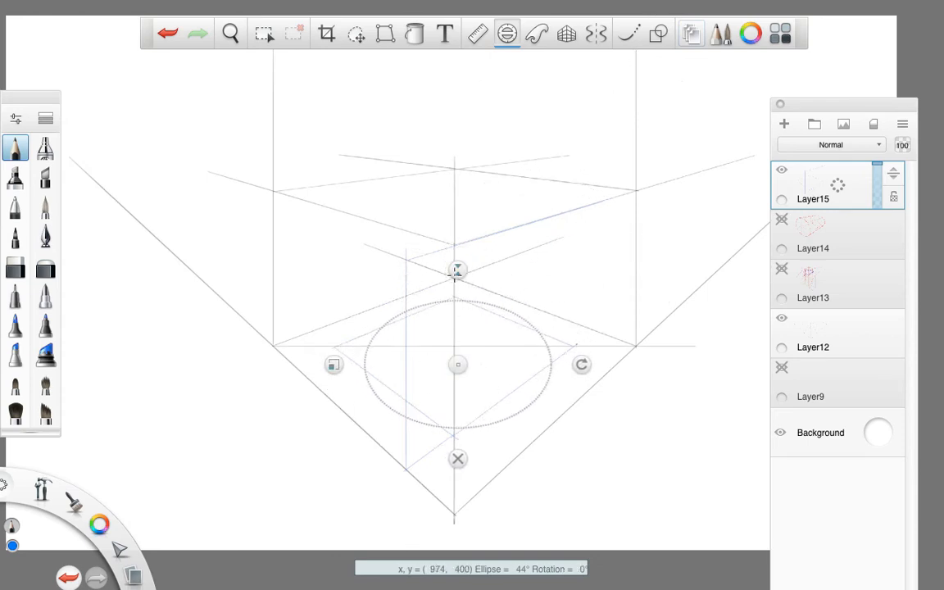
left_click_drag(457, 271, 459, 289)
left_click_drag(457, 365, 454, 355)
left_click(456, 429)
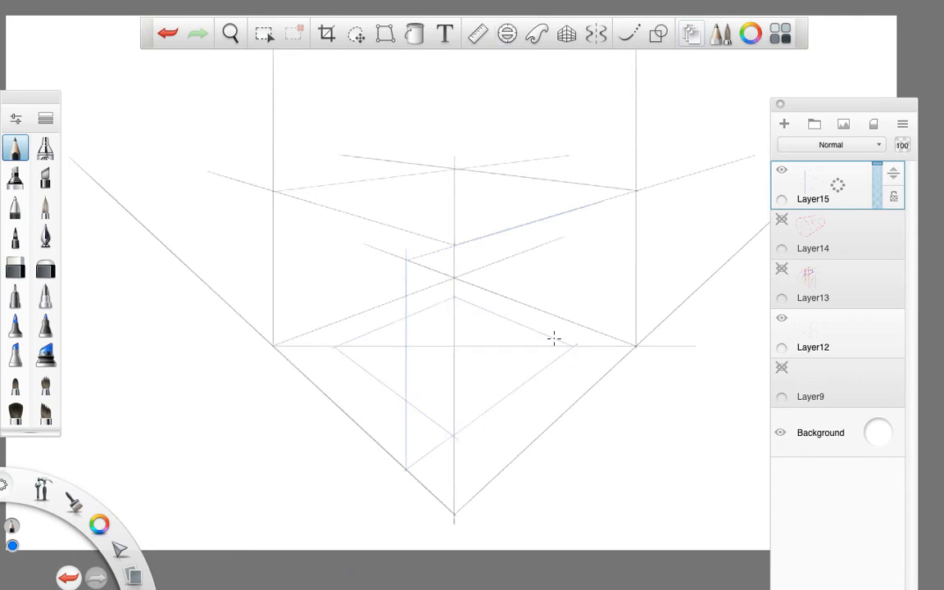
- Draw two blue perspective lines crossing at the floor square's centre to divide its sides
left_click(566, 32)
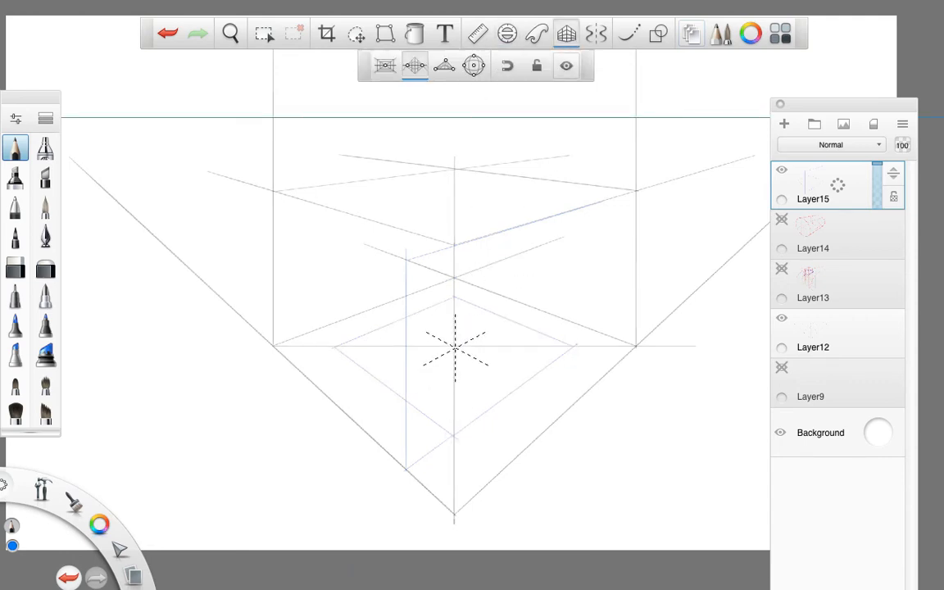
left_click_drag(453, 346, 582, 412)
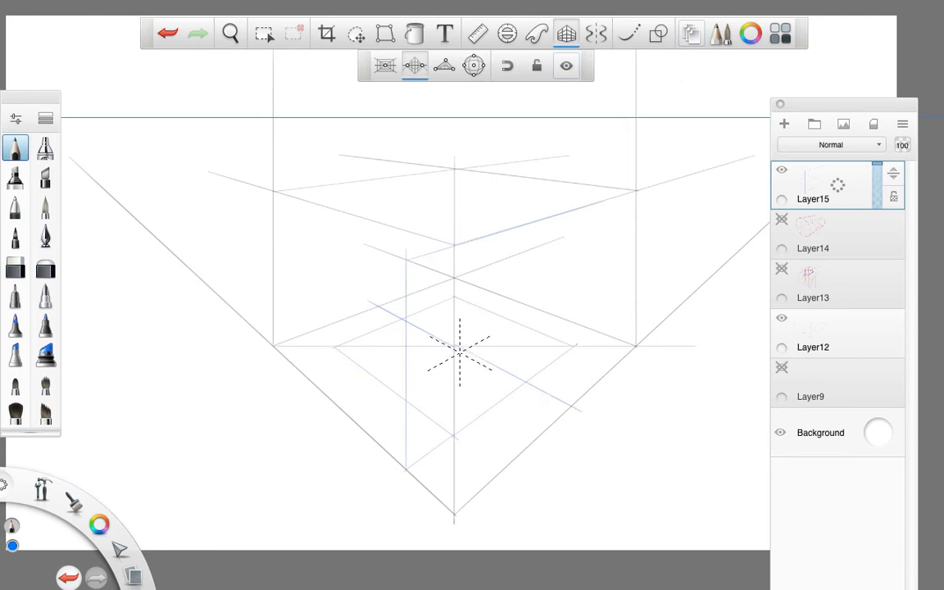
key("ctrl+z")
mouse_move(453, 348)
left_mouse_down()
mouse_move(578, 412)
mouse_move(543, 295)
mouse_move(591, 274)
left_mouse_up()
- Refit the ellipse guide inside the floor square at 31° with 0° rotation, trace it in blue, and dismiss the guide
left_click(507, 33)
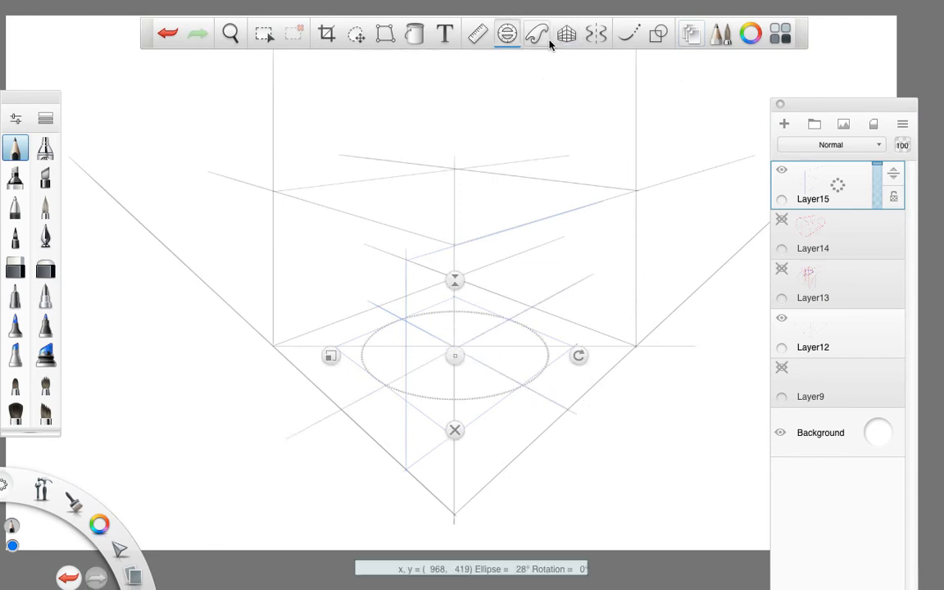
left_click_drag(455, 355, 456, 355)
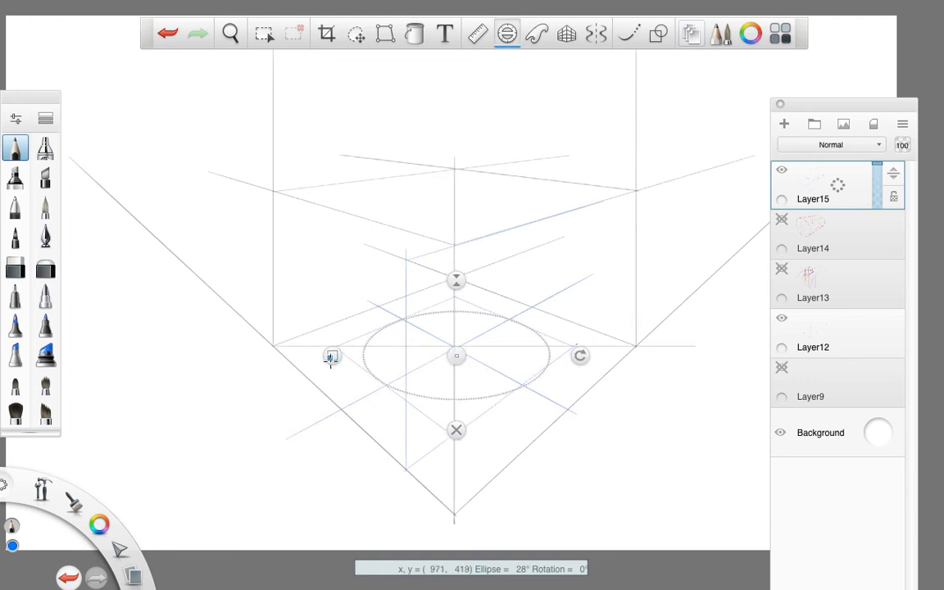
left_click_drag(456, 280, 456, 276)
left_click_drag(332, 356, 335, 358)
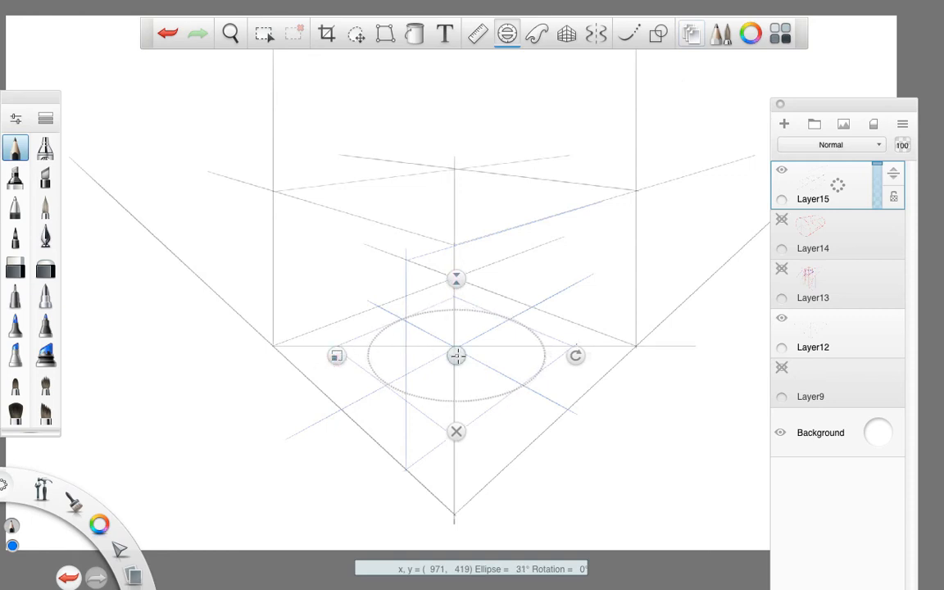
left_click_drag(455, 354, 455, 356)
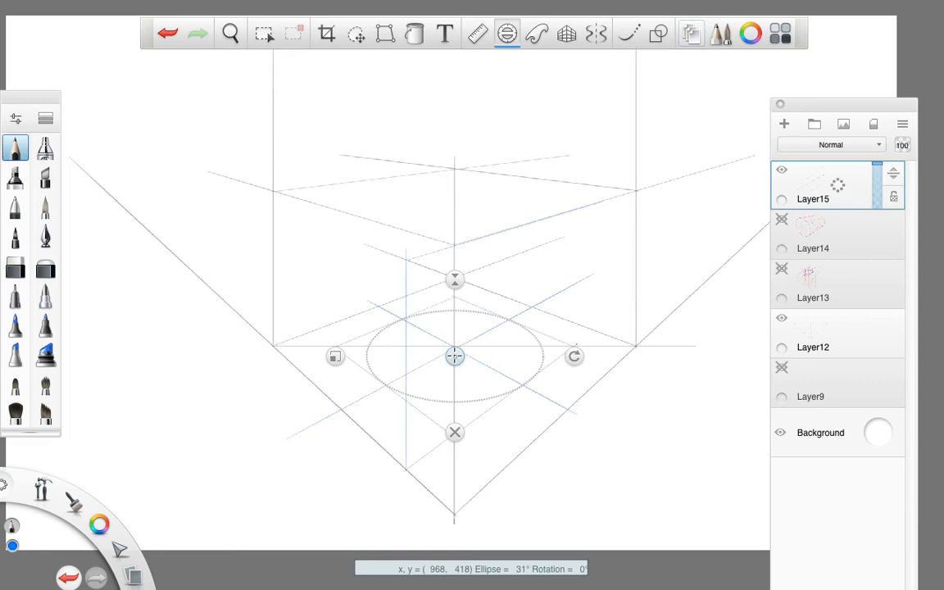
mouse_move(444, 313)
left_mouse_down()
mouse_move(522, 381)
mouse_move(374, 336)
mouse_move(538, 354)
left_mouse_up()
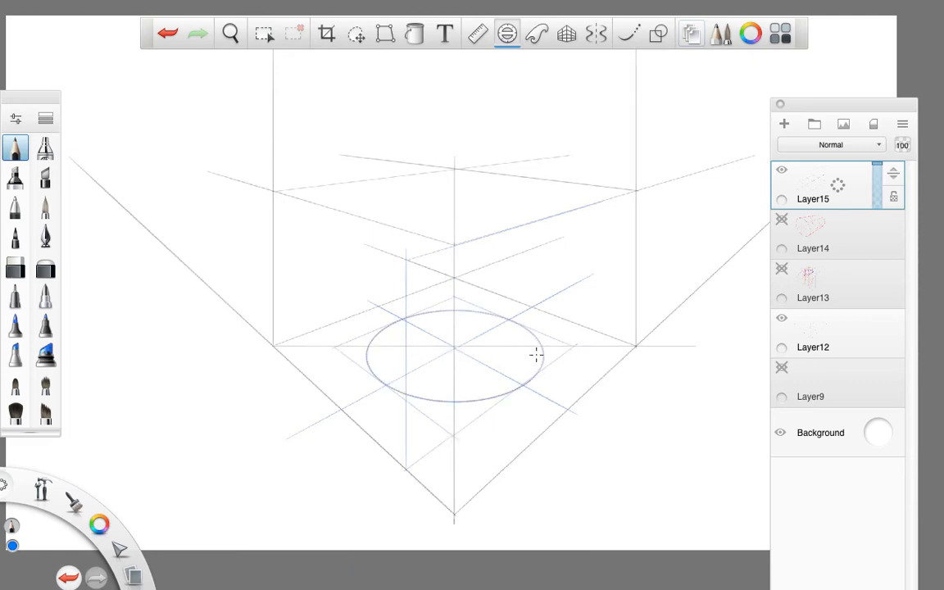
left_click(456, 431)
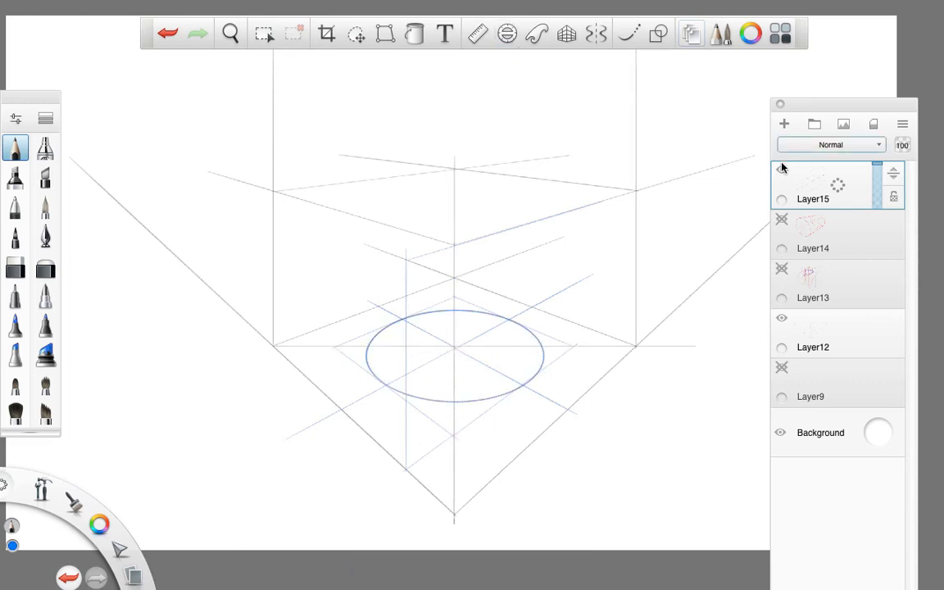
- Show Layer14, project blue verticals from three points of the floor circle up to the red cylinder, and mark where they meet it
left_click(781, 220)
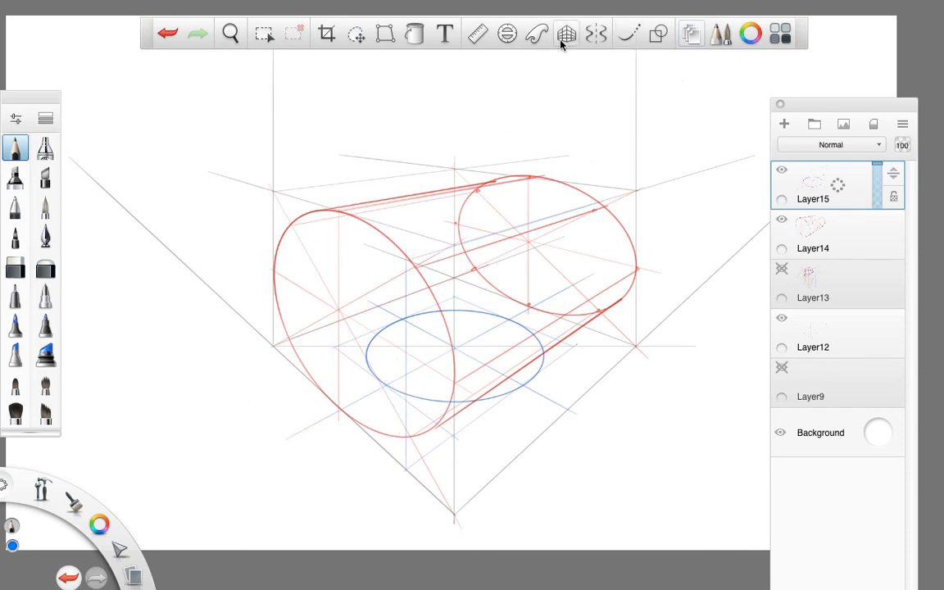
left_click_drag(388, 385, 411, 210)
left_click_drag(511, 318, 528, 183)
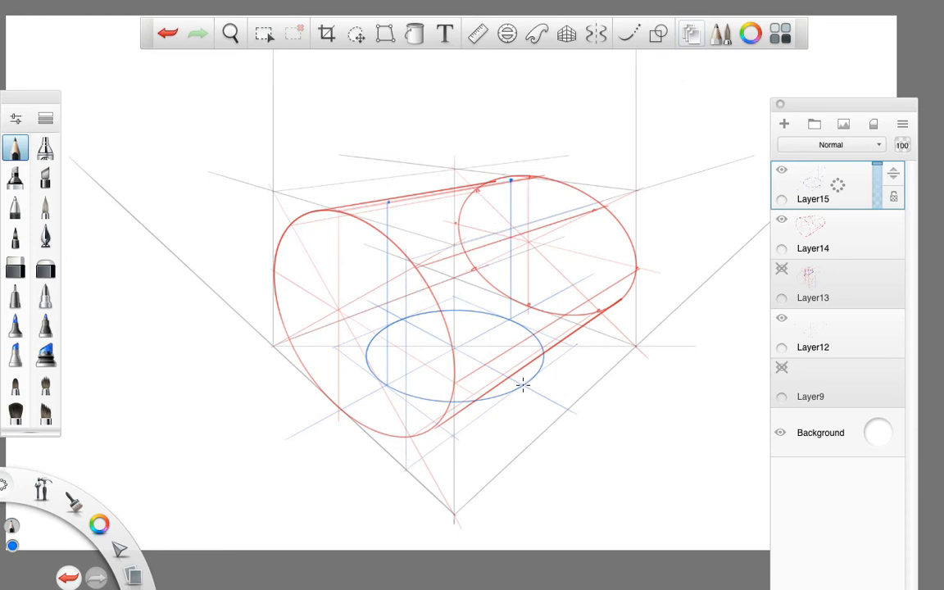
mouse_move(524, 385)
left_mouse_down()
mouse_move(528, 299)
mouse_move(545, 246)
left_mouse_up()
key("ctrl+z")
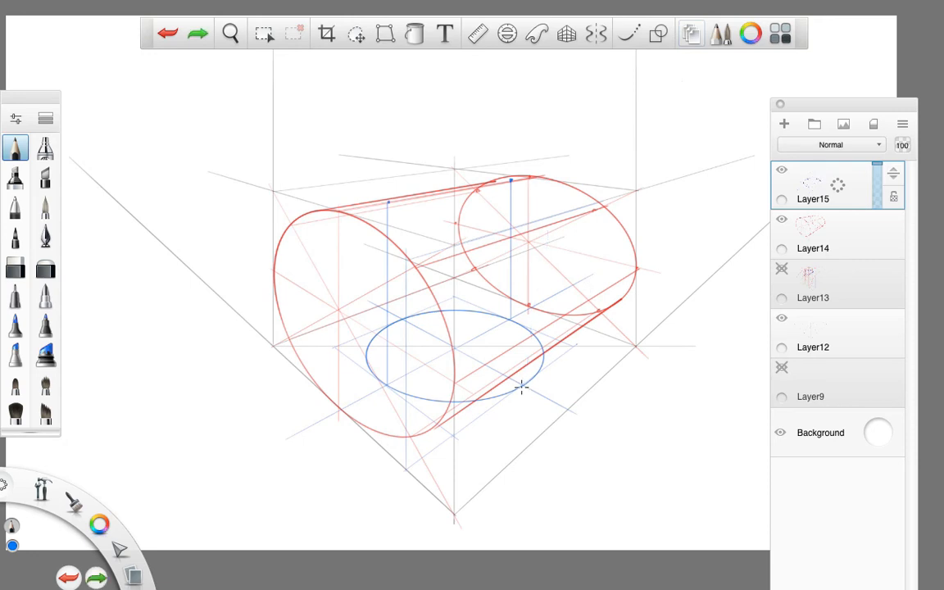
left_click_drag(529, 288, 525, 225)
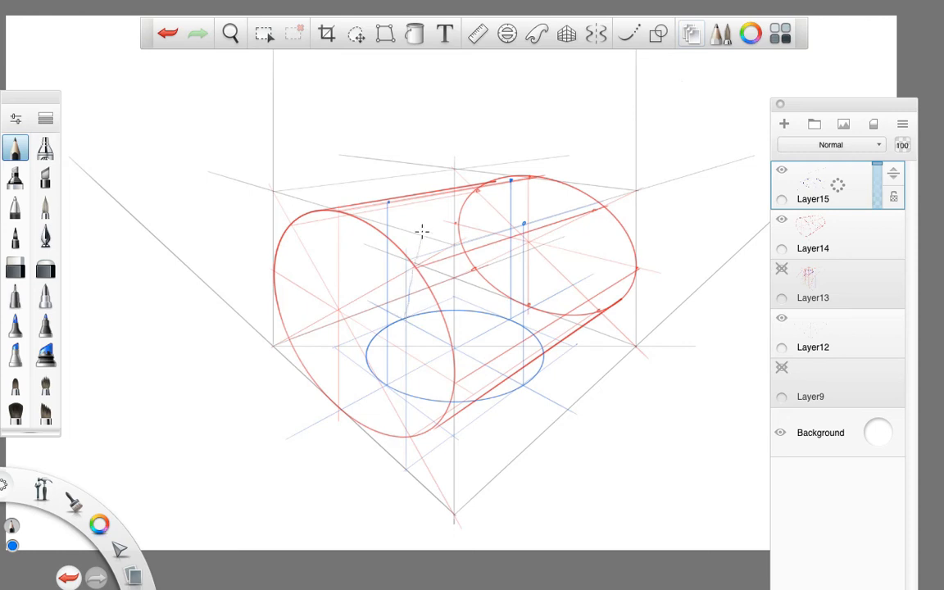
key("ctrl+z")
- Draw a blue vertical perspective line up the left wall, and mark the floor circle's fourth projected point against the red cylinder
left_click(566, 32)
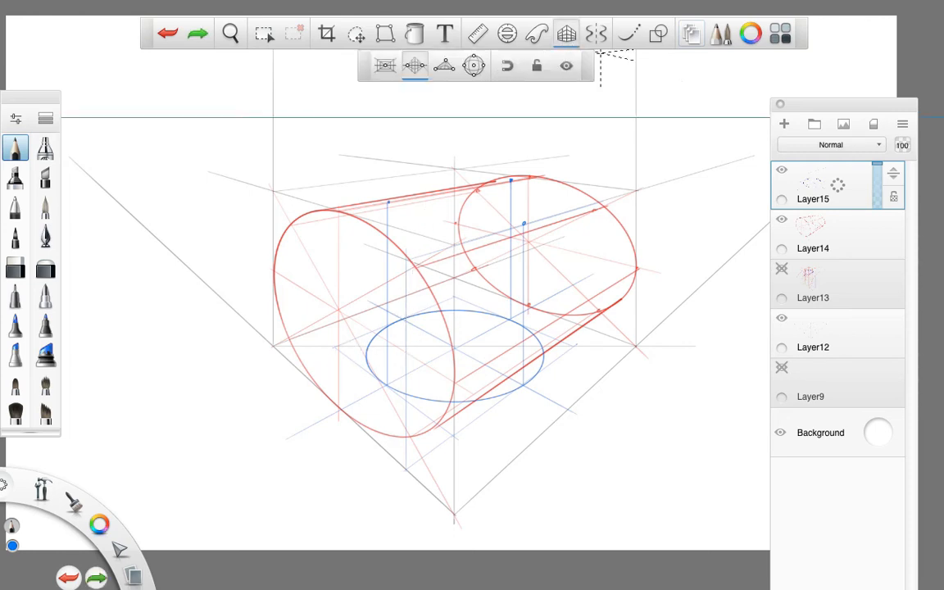
left_click(781, 219)
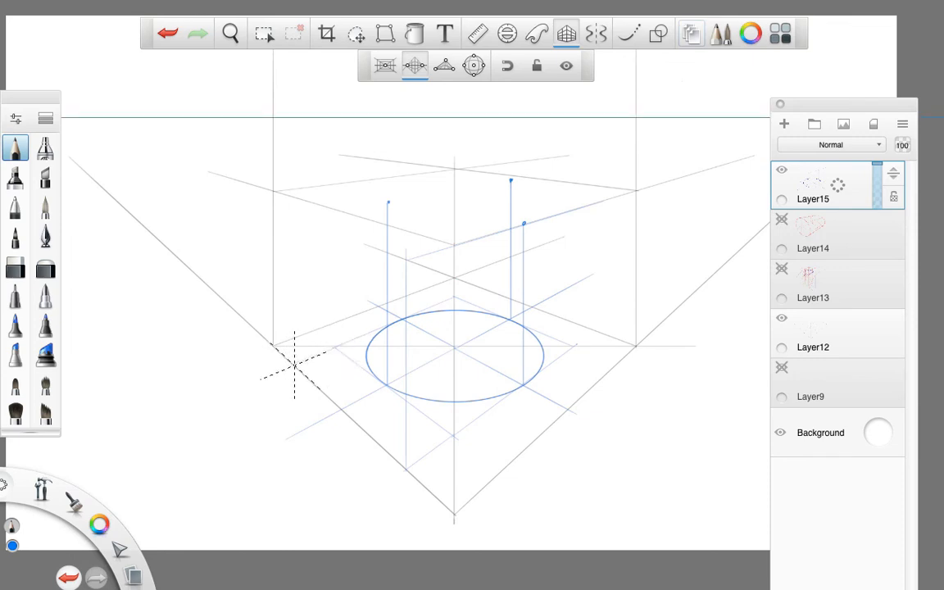
left_click_drag(293, 348, 292, 176)
left_click(784, 221)
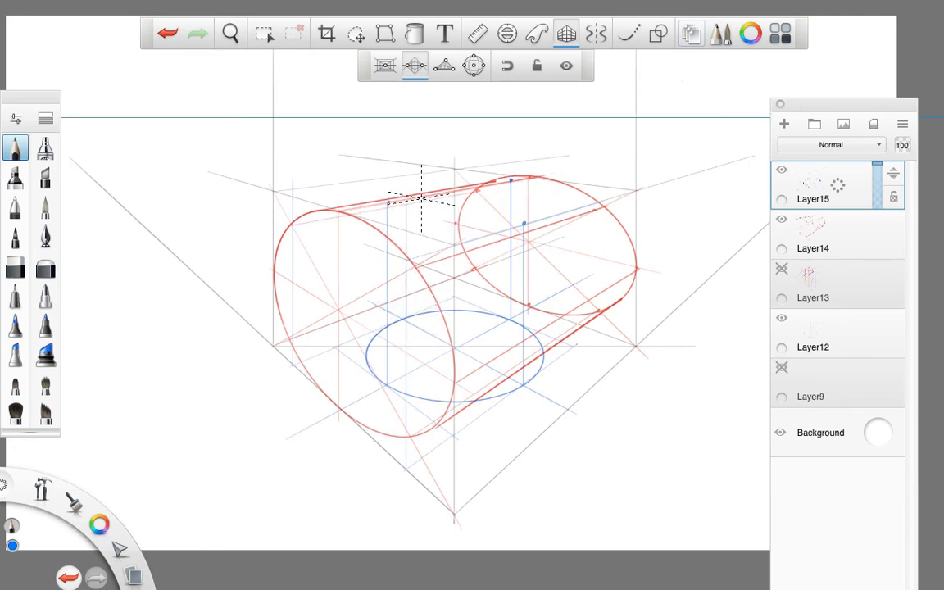
left_click(566, 35)
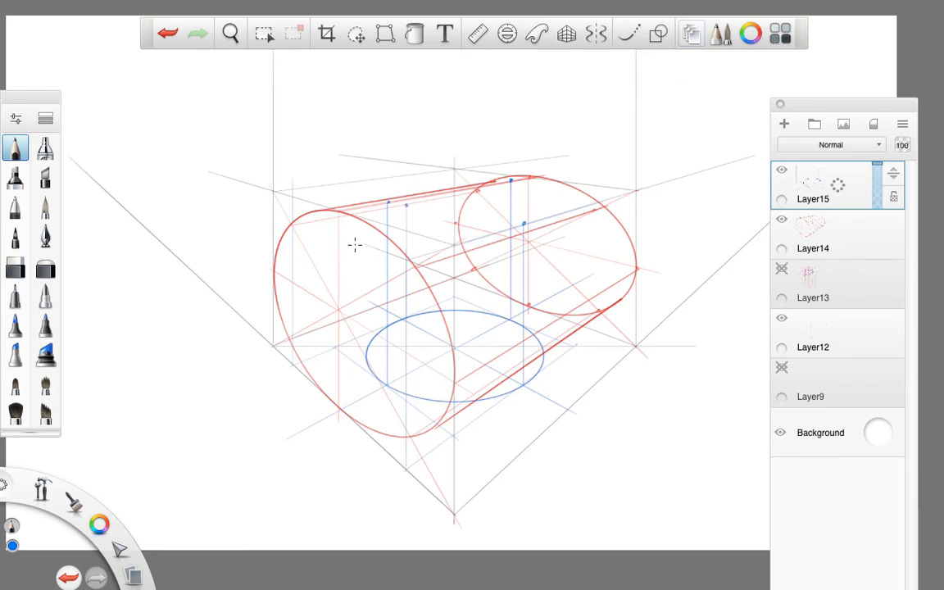
- Number the blue projected points 1, 2, 3 and 4 on the cylinder
left_click_drag(410, 182, 419, 178)
left_click_drag(519, 163, 532, 169)
left_click_drag(539, 219, 541, 228)
left_click_drag(367, 210, 374, 218)
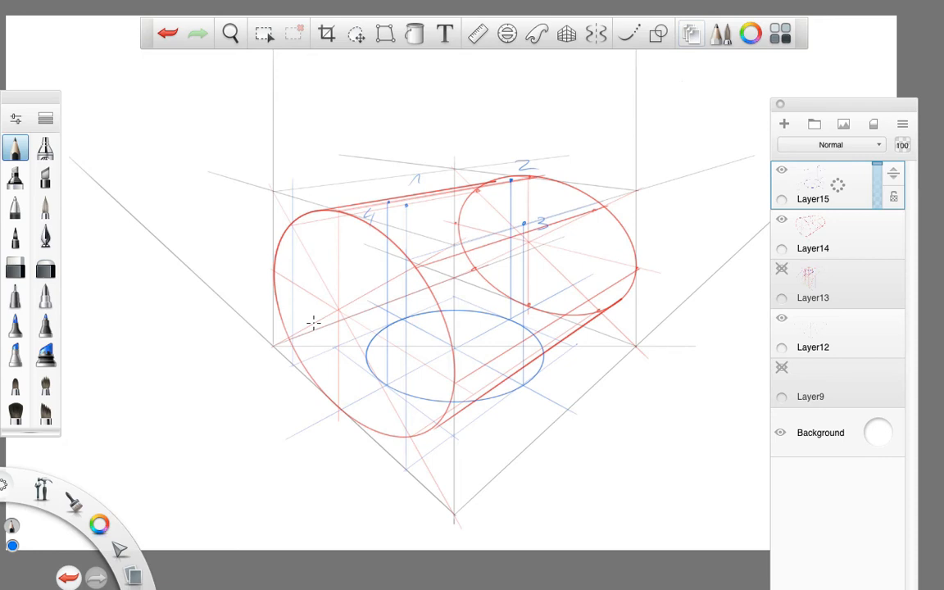
- Hide Layer14, draw green perspective lines across the floor circle on a new layer, and mark two points where they meet the circle
left_click(785, 269)
left_click(782, 270)
left_click(782, 220)
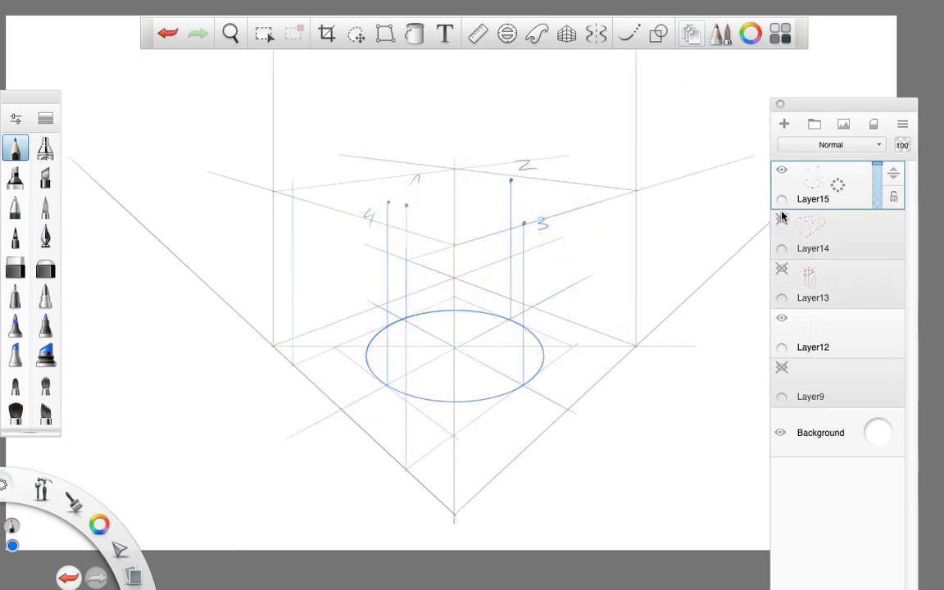
left_click(784, 125)
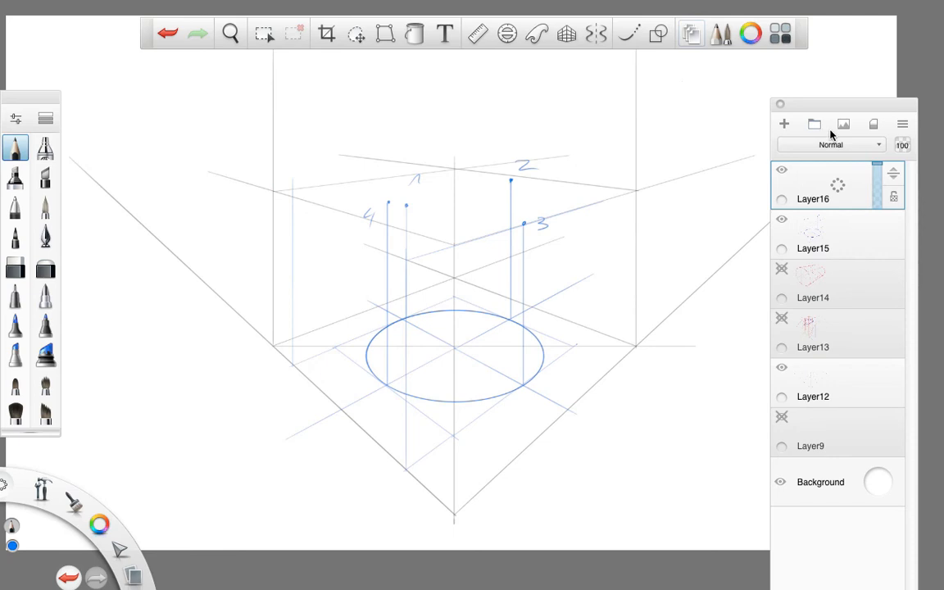
left_click_drag(12, 544, 53, 531)
left_click(567, 33)
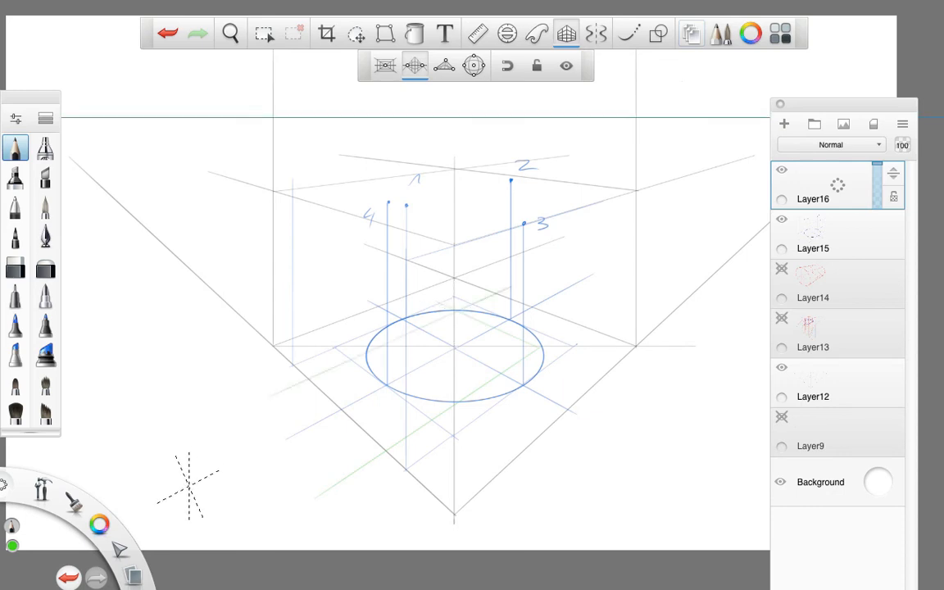
left_click(566, 33)
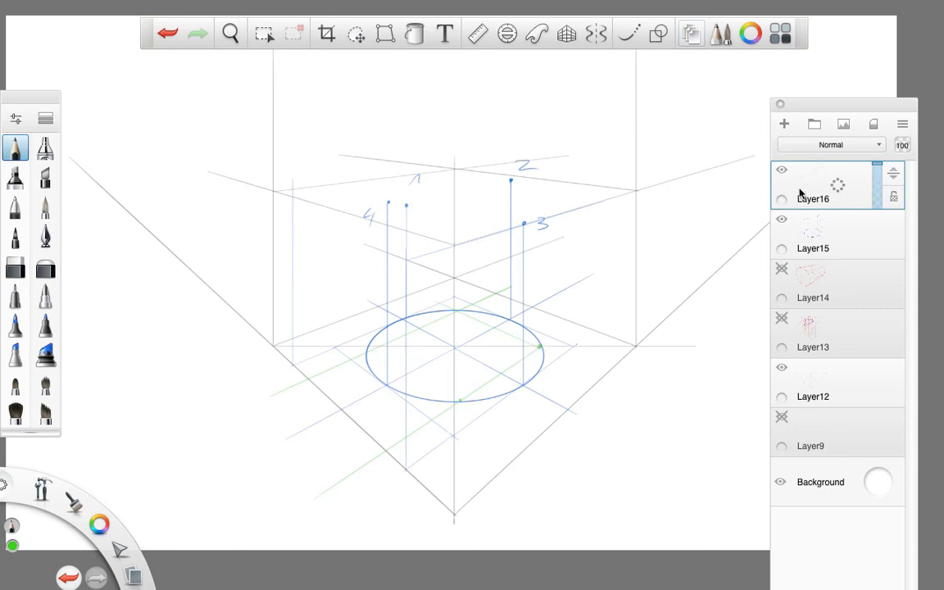
- Draw a green vertical up the left wall from the front green line, and carry it along the displayed red cylinder in perspective
left_click(567, 32)
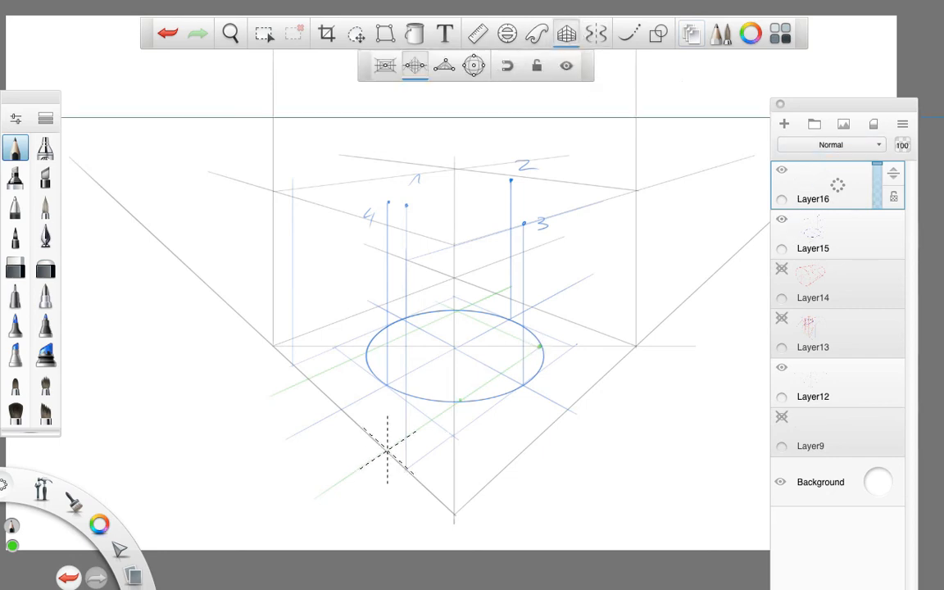
left_click_drag(386, 450, 387, 190)
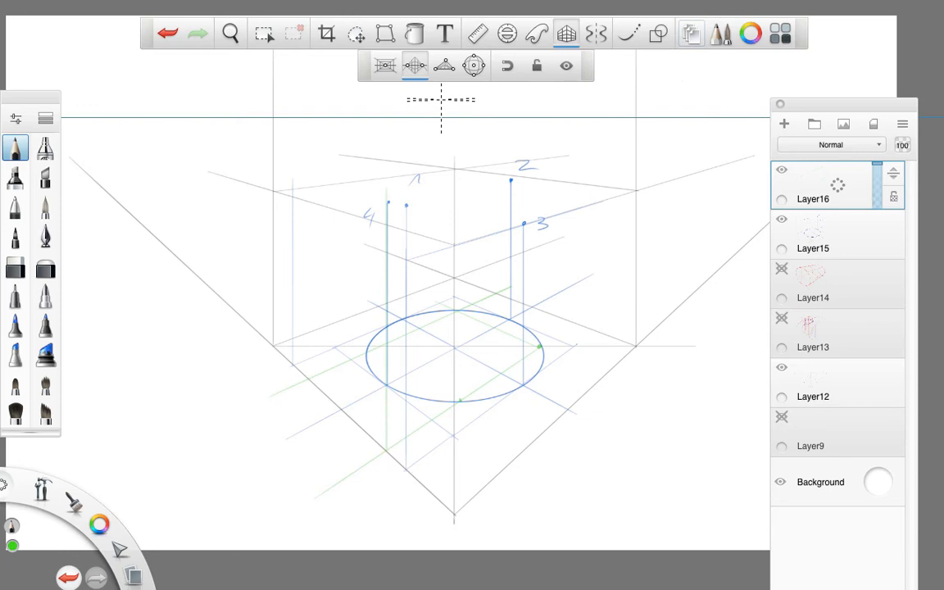
left_click(781, 269)
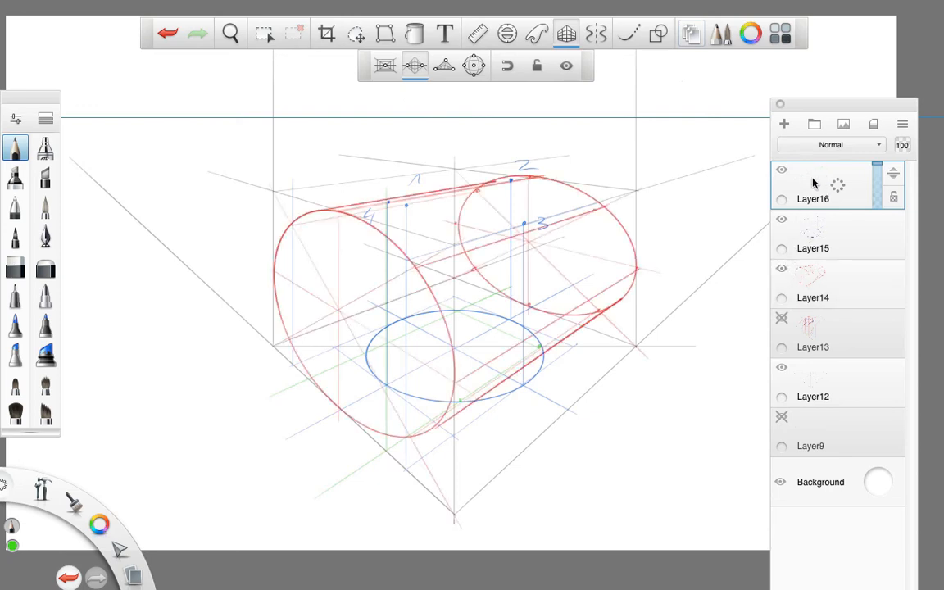
left_click_drag(387, 237, 531, 202)
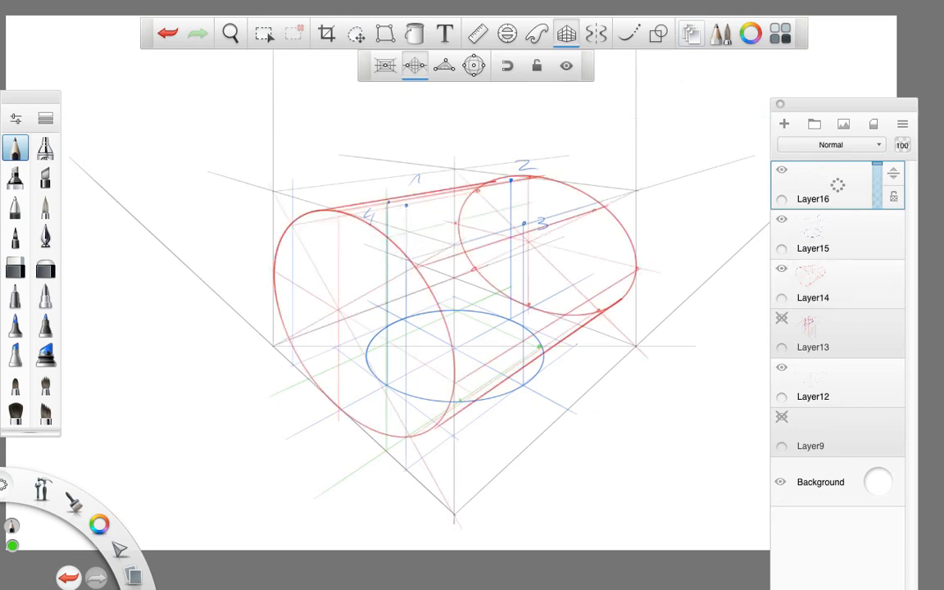
- Hide Layer15, project green verticals from the two marked floor points up to the green cylinder line, and mark the intersections
left_click(783, 221)
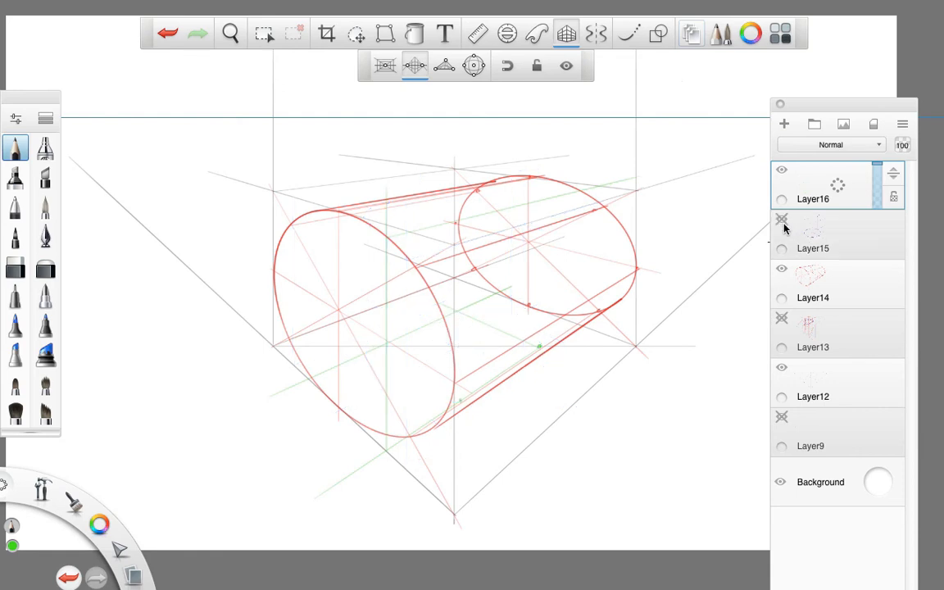
left_click(782, 219)
left_click(782, 220)
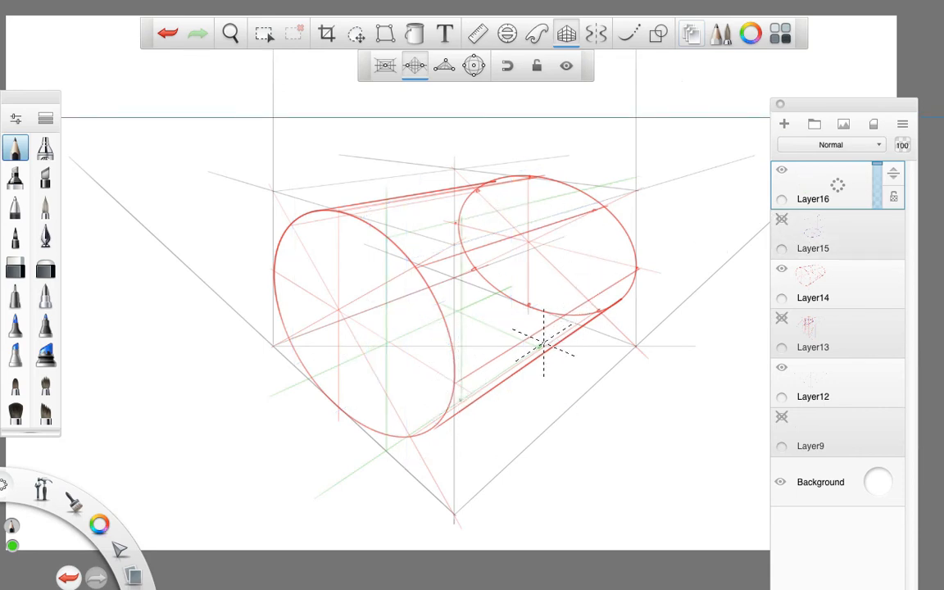
left_click_drag(539, 329, 540, 195)
left_click(570, 33)
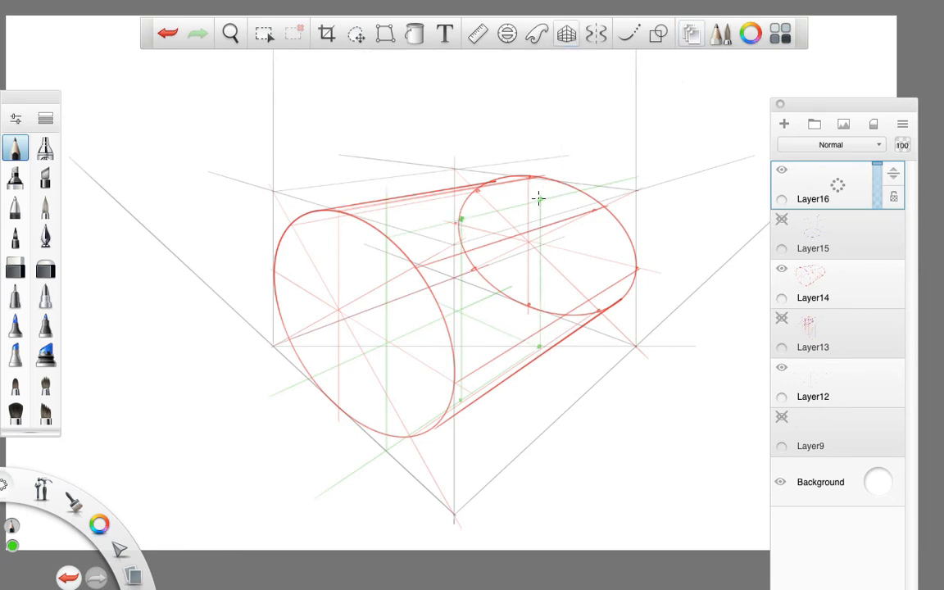
- Show Layer15 and label the two green projected points 4 and 5
left_click(782, 219)
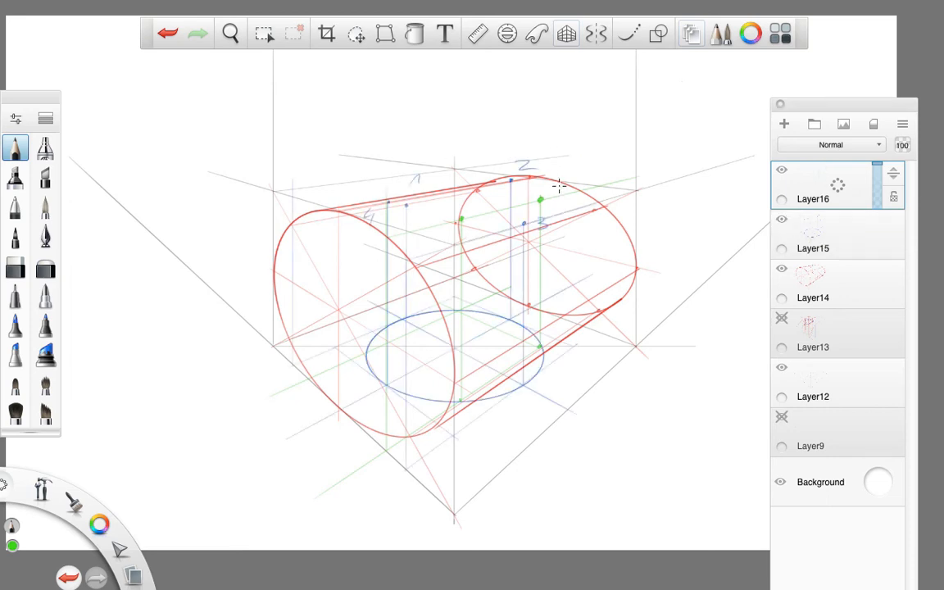
left_click_drag(563, 183, 566, 195)
mouse_move(464, 233)
left_mouse_down()
mouse_move(454, 234)
mouse_move(455, 243)
left_mouse_up()
- Add a new layer for the intersection curve, and set the pencil to black with Steady Stroke on
left_click(785, 126)
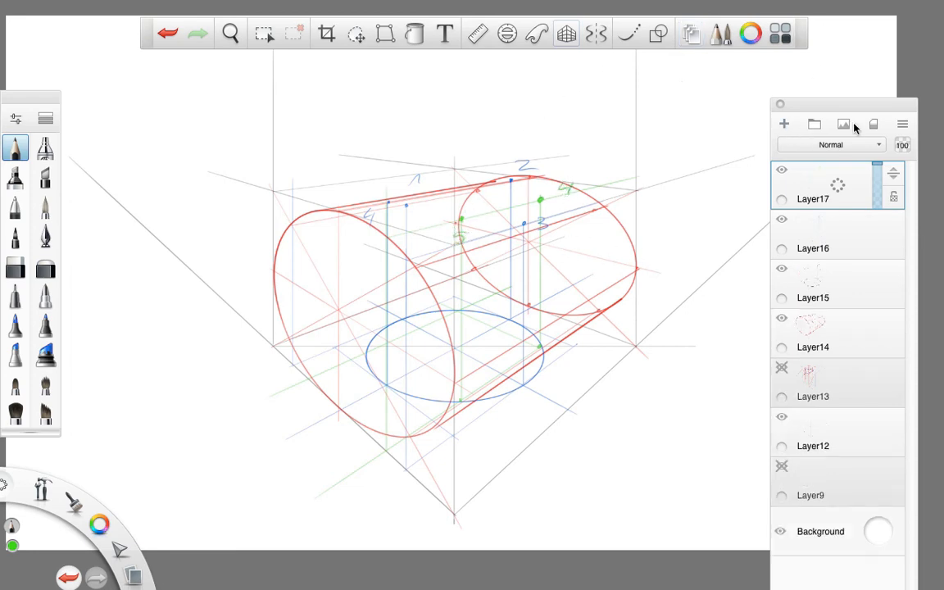
left_click(629, 33)
left_click(99, 525)
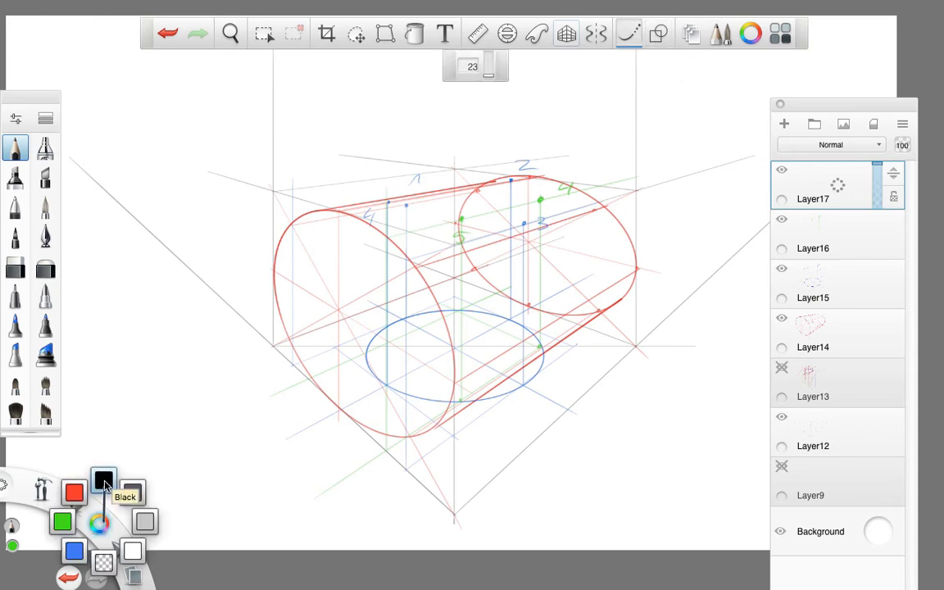
left_click(104, 483)
key("space")
left_click_drag(561, 234, 629, 204)
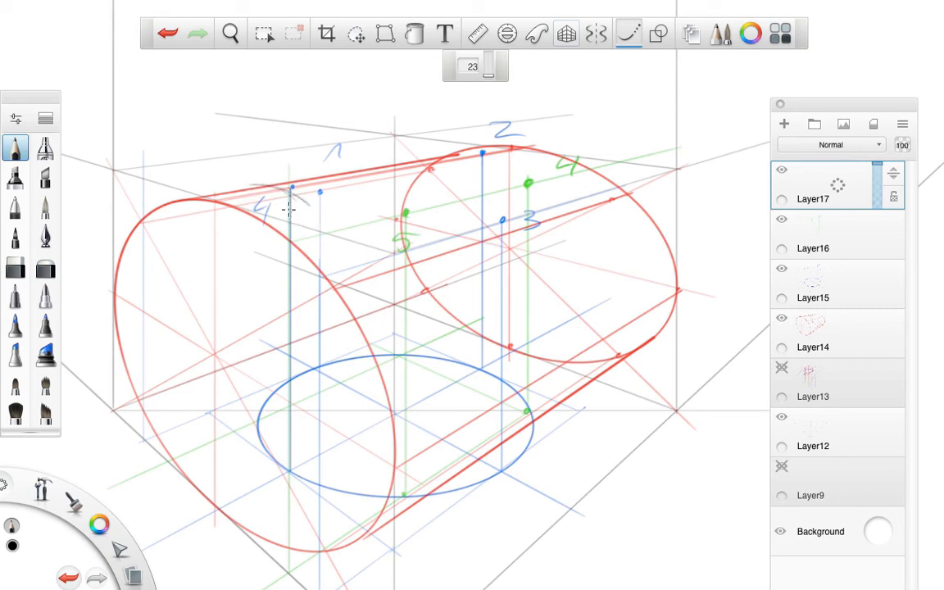
- Try short black arcs through the projected points on the cylinder, and undo them
left_click_drag(248, 180, 313, 213)
left_click_drag(447, 151, 482, 155)
left_click_drag(481, 229, 533, 204)
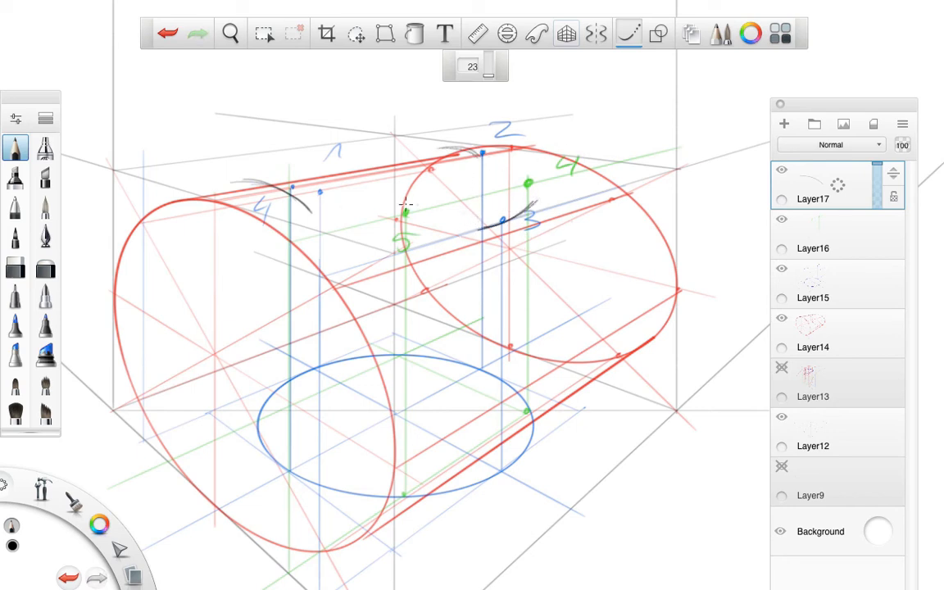
mouse_move(318, 184)
left_mouse_down()
mouse_move(341, 188)
mouse_move(357, 172)
left_mouse_up()
left_click_drag(349, 218, 425, 219)
left_click_drag(503, 159, 529, 188)
left_click_drag(428, 161, 400, 163)
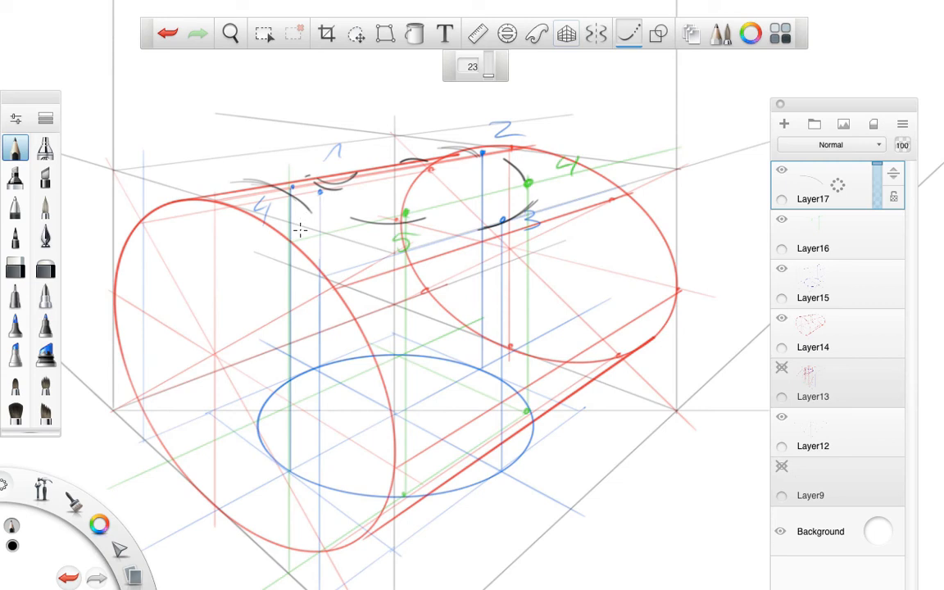
key("ctrl+z")
key("ctrl+z")
key("ctrl+z")
key("ctrl+z")
key("ctrl+z")
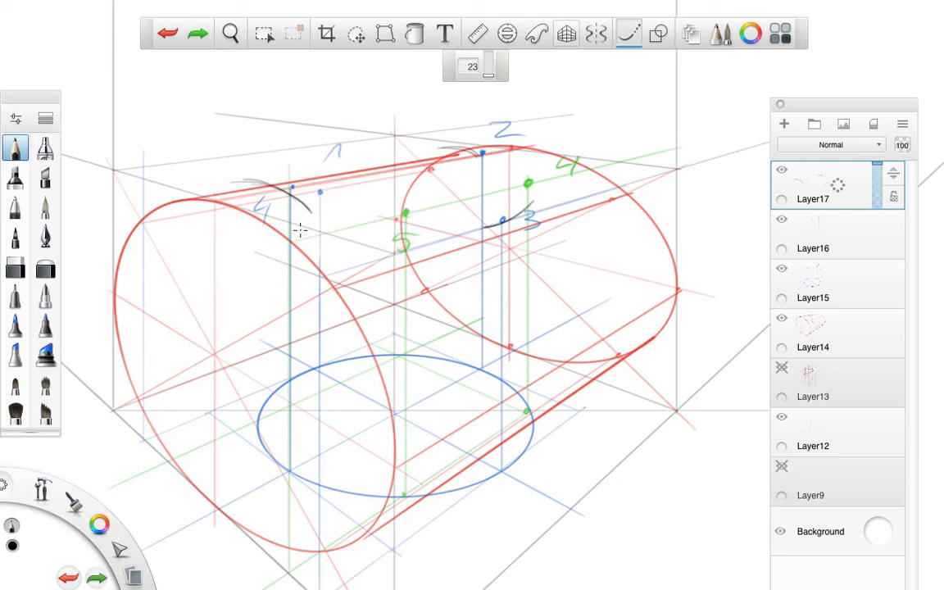
key("ctrl+z")
key("ctrl+z")
key("ctrl+z")
key("ctrl+z")
key("ctrl+z")
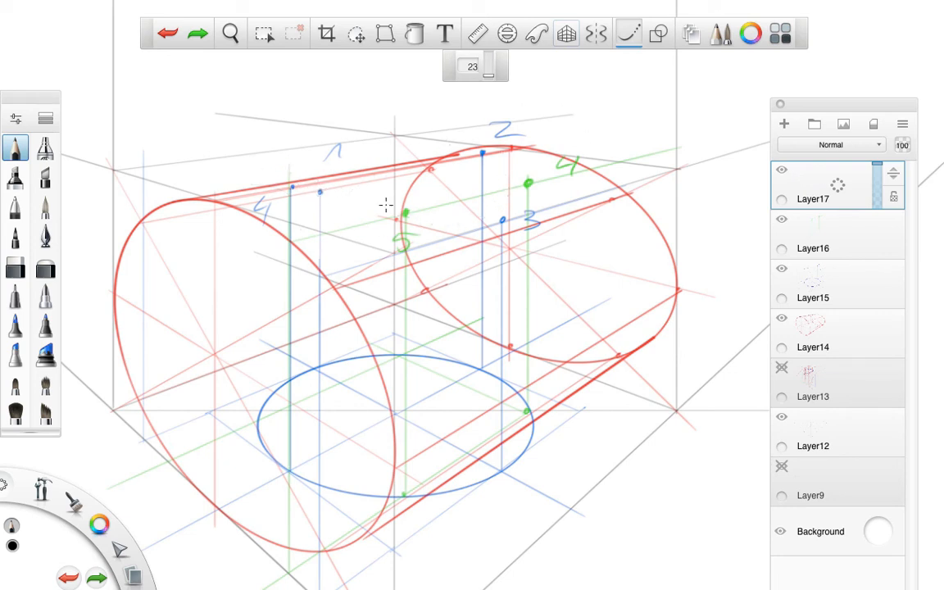
- Try one continuous black curve through all the projected points, and undo it
mouse_move(318, 186)
left_mouse_down()
mouse_move(344, 190)
mouse_move(478, 150)
mouse_move(530, 173)
mouse_move(503, 220)
mouse_move(470, 226)
mouse_move(373, 197)
left_mouse_up()
left_click_drag(337, 183, 305, 179)
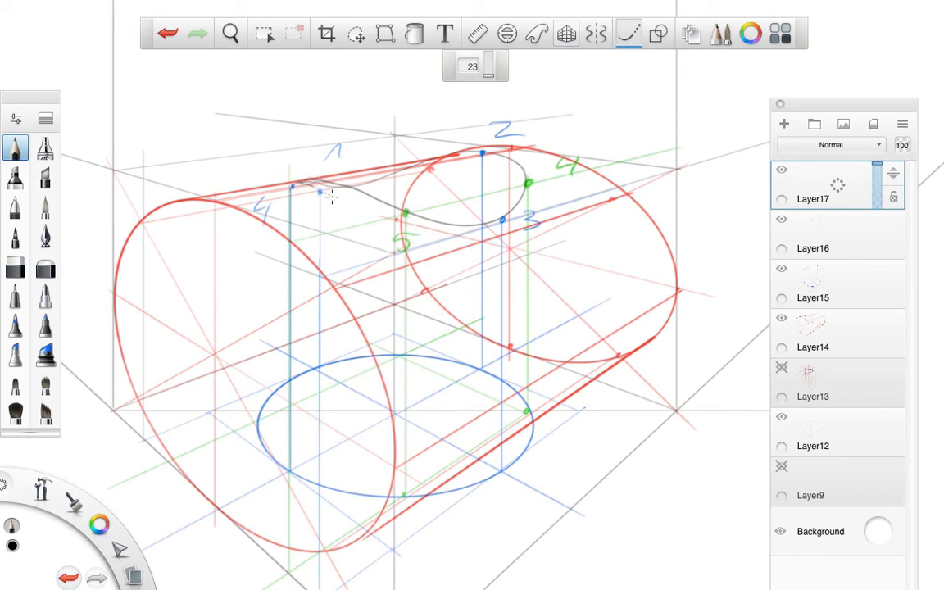
key("ctrl+z")
key("ctrl+z")
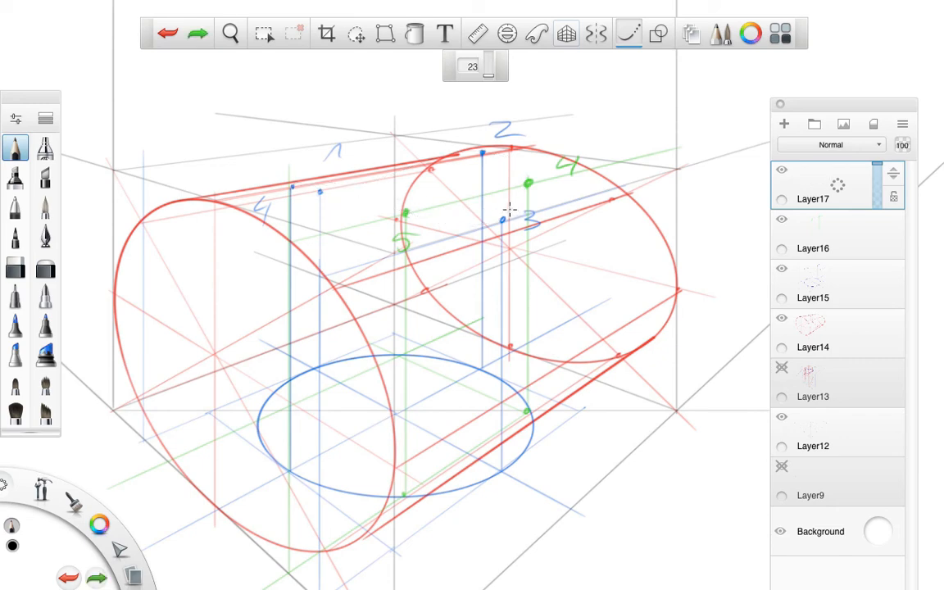
- Trace a black loop from the second blue point through points 2, green 4, 3 and 5, and undo the extra end stroke
key("space")
left_click_drag(485, 199, 559, 188)
mouse_move(572, 226)
left_mouse_down()
mouse_move(642, 270)
mouse_move(537, 223)
left_mouse_up()
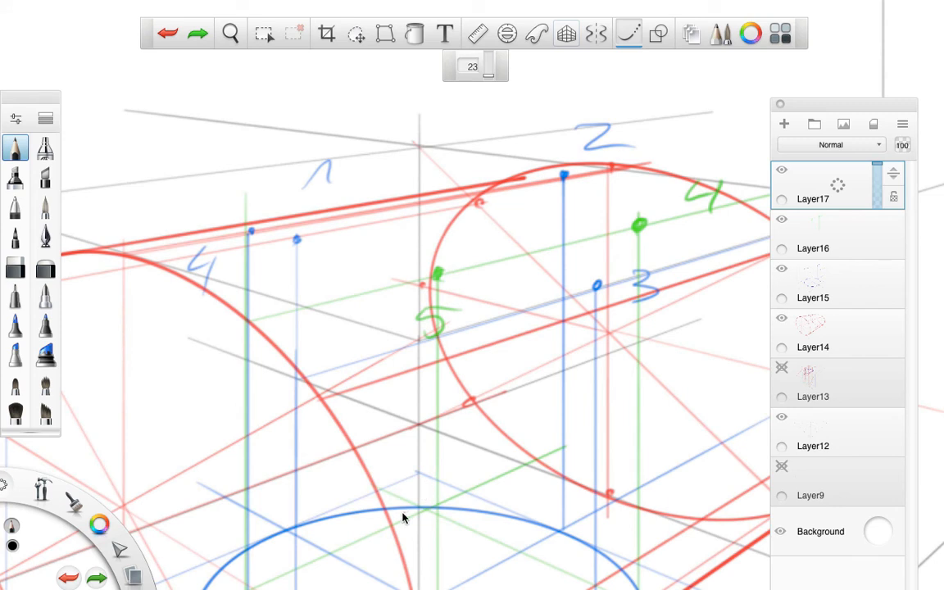
mouse_move(295, 237)
left_mouse_down()
mouse_move(371, 231)
mouse_move(512, 180)
mouse_move(572, 172)
mouse_move(642, 208)
mouse_move(648, 238)
mouse_move(635, 263)
mouse_move(598, 287)
mouse_move(505, 299)
mouse_move(321, 224)
mouse_move(267, 222)
left_mouse_up()
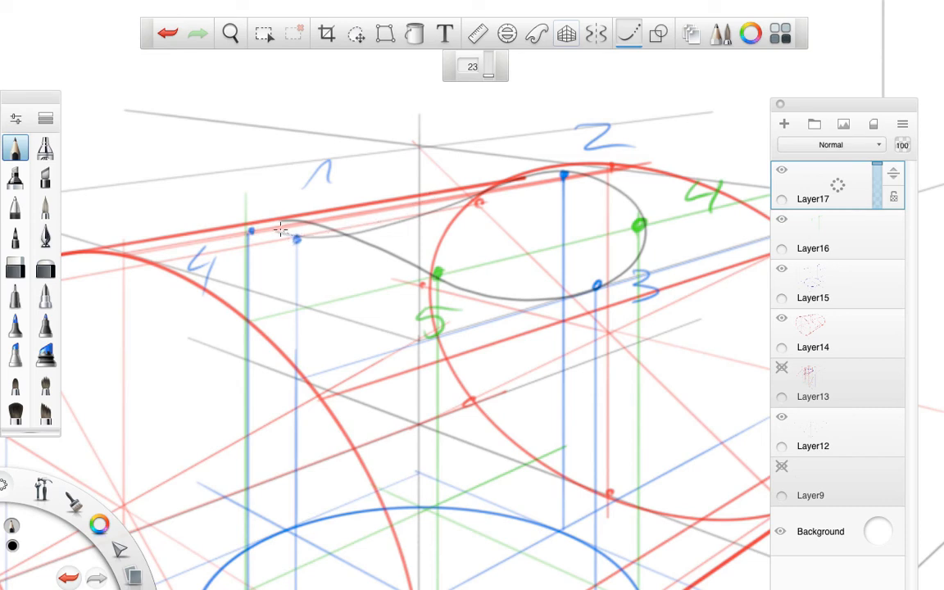
mouse_move(259, 228)
left_mouse_down()
mouse_move(277, 220)
mouse_move(381, 246)
mouse_move(432, 273)
left_mouse_up()
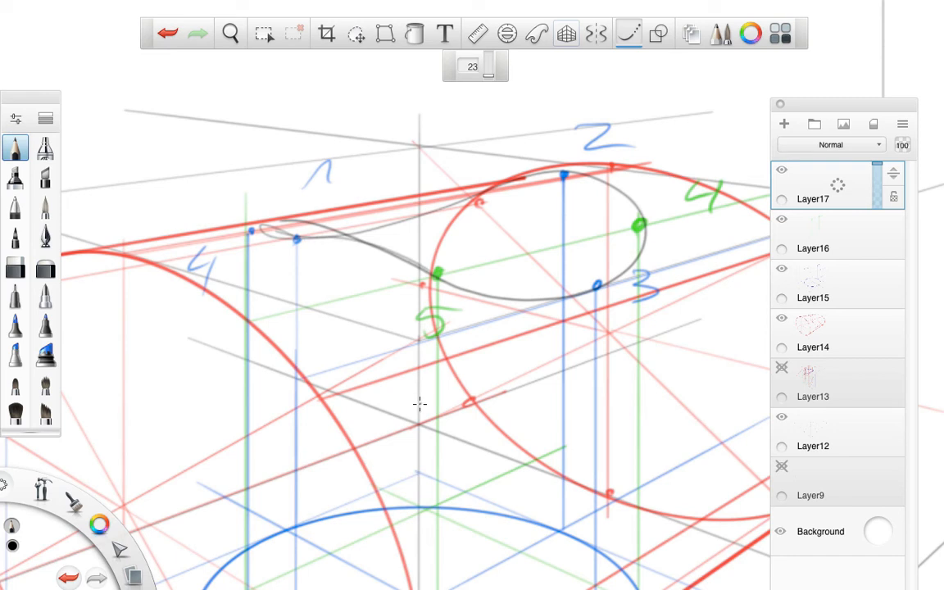
key("ctrl+z")
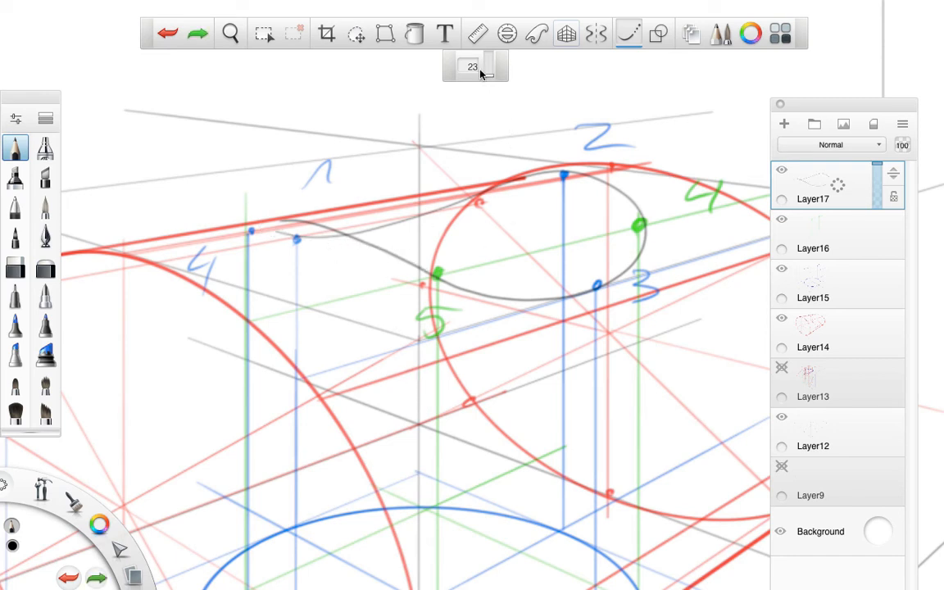
- Turn Steady Stroke off and sketch loose black strokes joining the leftmost blue point to green point 5, undoing the last one
left_click(626, 34)
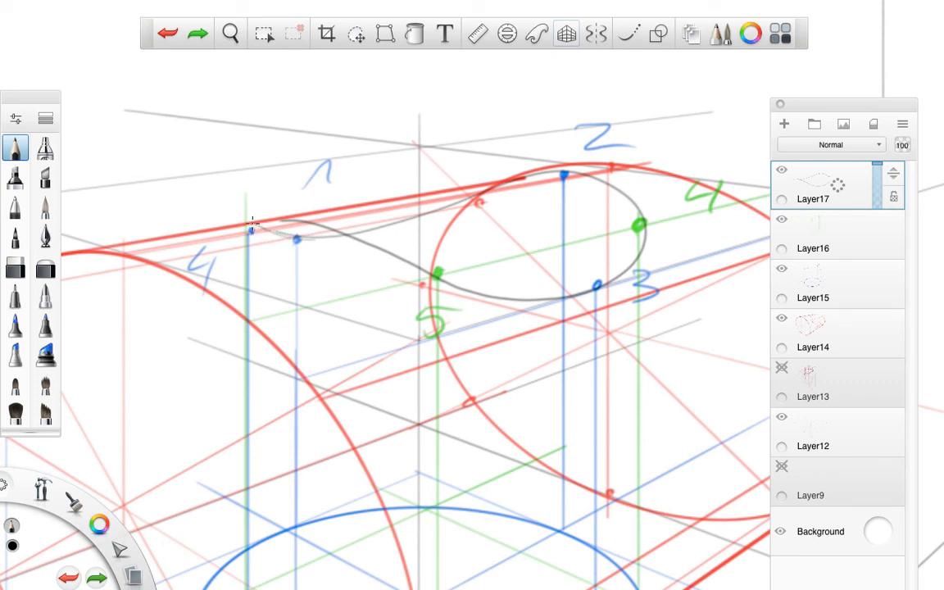
mouse_move(252, 221)
left_mouse_down()
mouse_move(246, 226)
mouse_move(320, 234)
mouse_move(430, 283)
mouse_move(299, 231)
mouse_move(246, 230)
mouse_move(322, 244)
left_mouse_up()
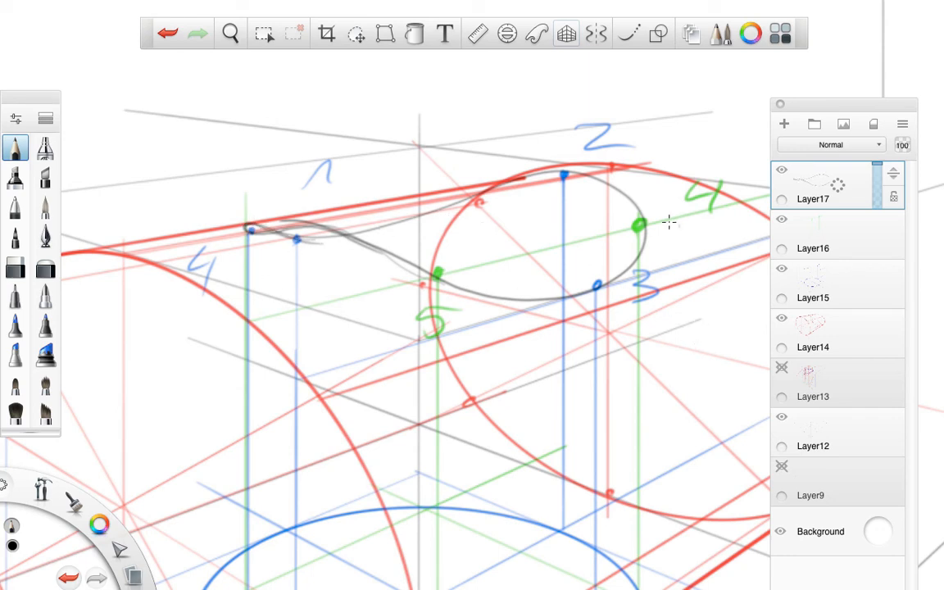
mouse_move(250, 230)
left_mouse_down()
mouse_move(307, 236)
mouse_move(266, 234)
mouse_move(370, 259)
left_mouse_up()
mouse_move(276, 236)
left_mouse_down()
mouse_move(370, 251)
mouse_move(471, 291)
mouse_move(344, 244)
mouse_move(248, 230)
mouse_move(386, 257)
mouse_move(453, 288)
mouse_move(251, 224)
mouse_move(281, 233)
left_mouse_up()
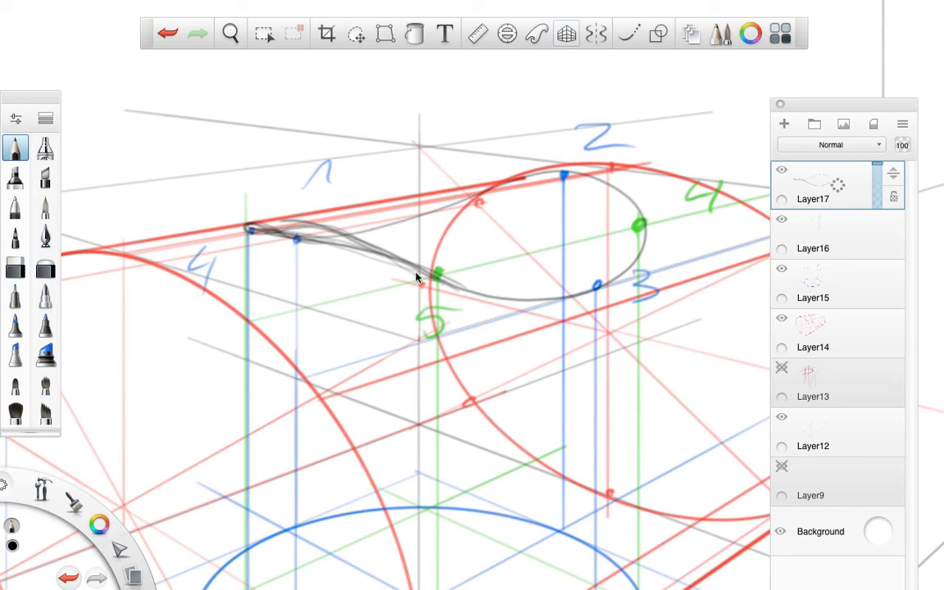
key("ctrl+z")
- Erase the stray black strokes above the curve's narrow end, and return to the pencil with Steady Stroke on
left_click(15, 267)
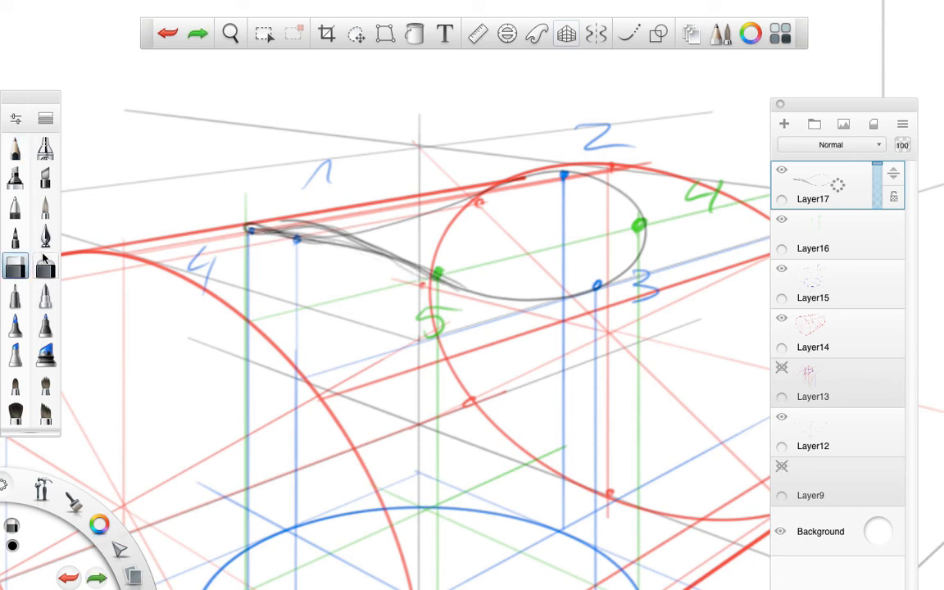
left_click_drag(295, 210, 351, 227)
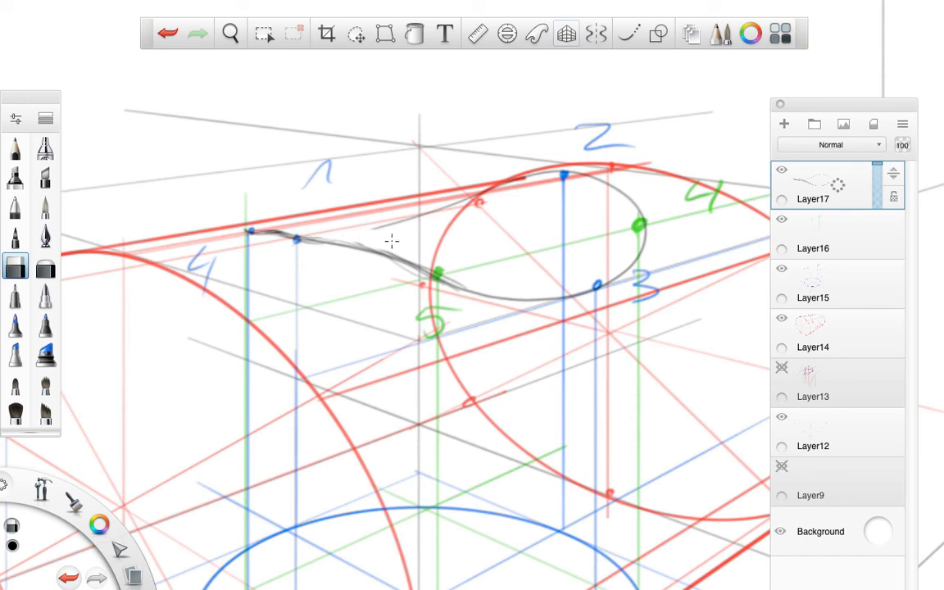
left_click(630, 37)
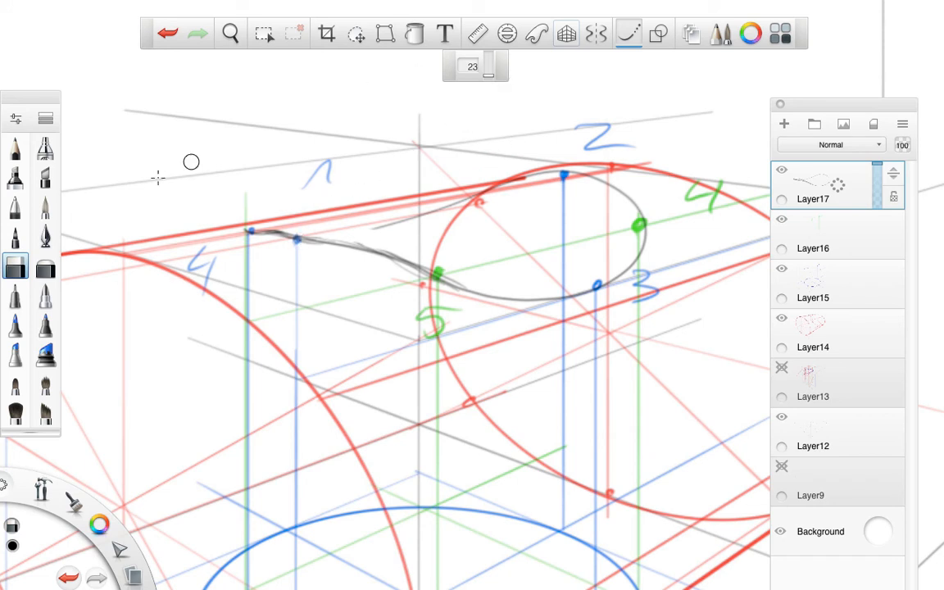
left_click(15, 147)
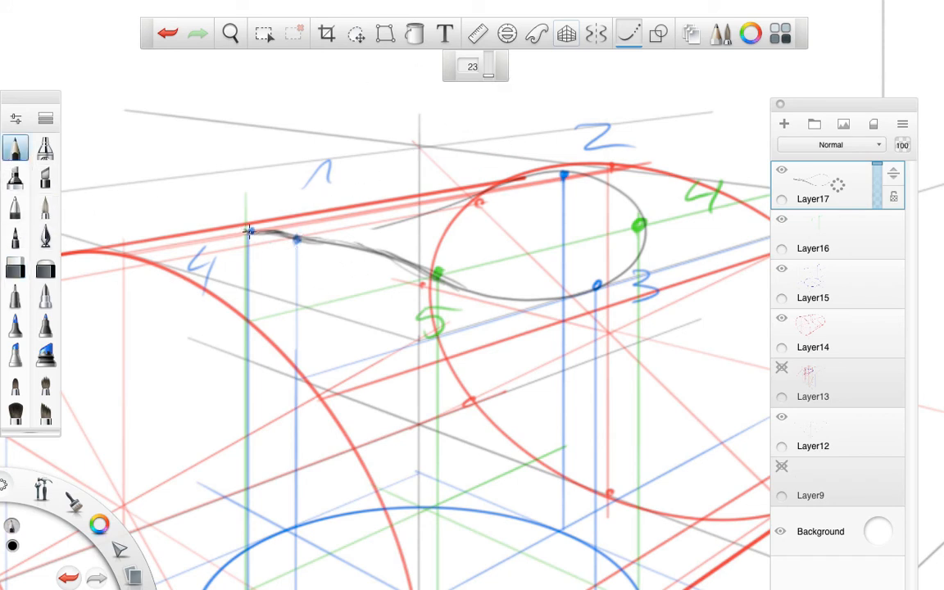
- Try to redraw the curve's narrow end through the two left blue points towards green point 5, and undo the strokes
mouse_move(250, 232)
left_mouse_down()
mouse_move(185, 238)
mouse_move(161, 266)
left_mouse_up()
key("ctrl+z")
left_click_drag(249, 230, 300, 239)
mouse_move(426, 213)
left_mouse_down()
mouse_move(285, 238)
mouse_move(343, 229)
mouse_move(334, 238)
mouse_move(279, 227)
mouse_move(241, 235)
mouse_move(341, 244)
mouse_move(460, 285)
mouse_move(544, 293)
left_mouse_up()
key("space")
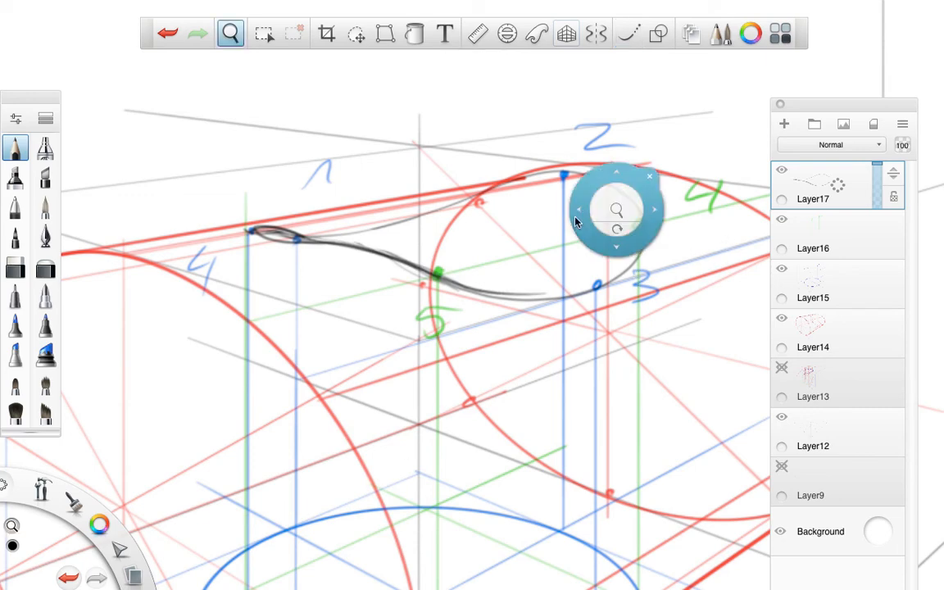
left_click_drag(616, 208, 274, 435)
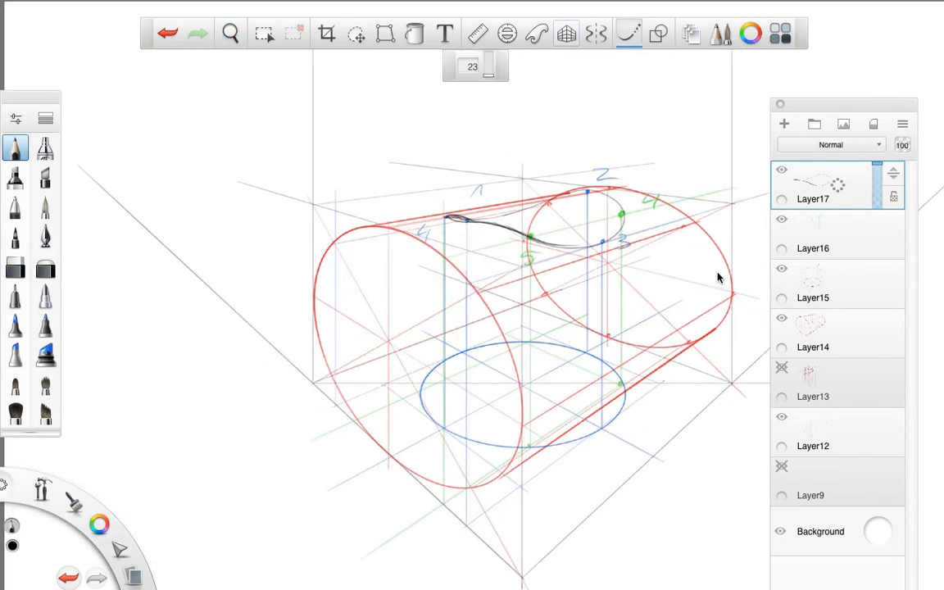
key("ctrl+z")
key("space")
left_click_drag(535, 254, 611, 257)
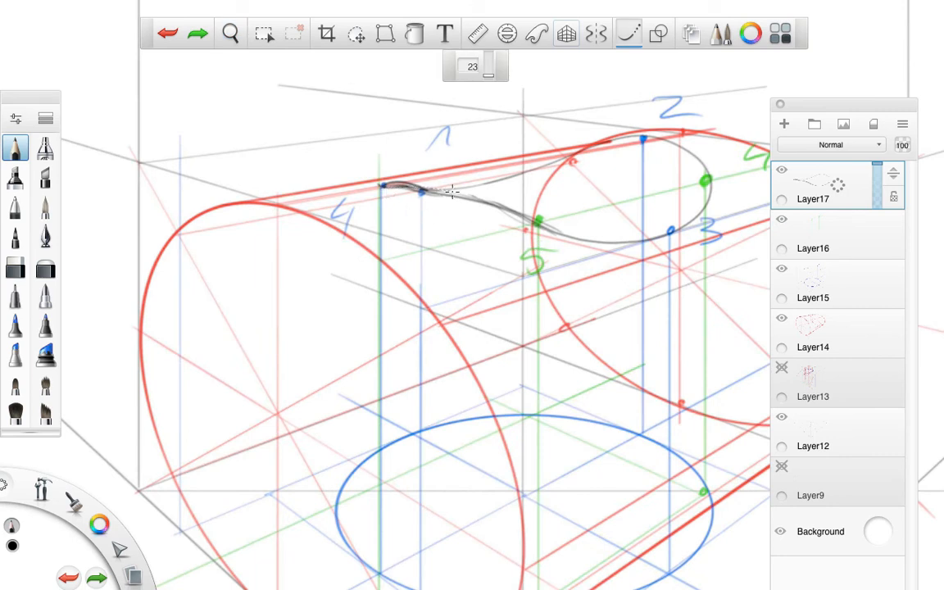
mouse_move(452, 192)
left_mouse_down()
mouse_move(524, 207)
mouse_move(563, 231)
left_mouse_up()
key("ctrl+z")
key("ctrl+z")
- Erase the rough narrow end of the black curve and redraw it smoothly between point 3, the two left blue points and point 2
key("e")
mouse_move(376, 183)
left_mouse_down()
mouse_move(518, 213)
mouse_move(432, 196)
left_mouse_up()
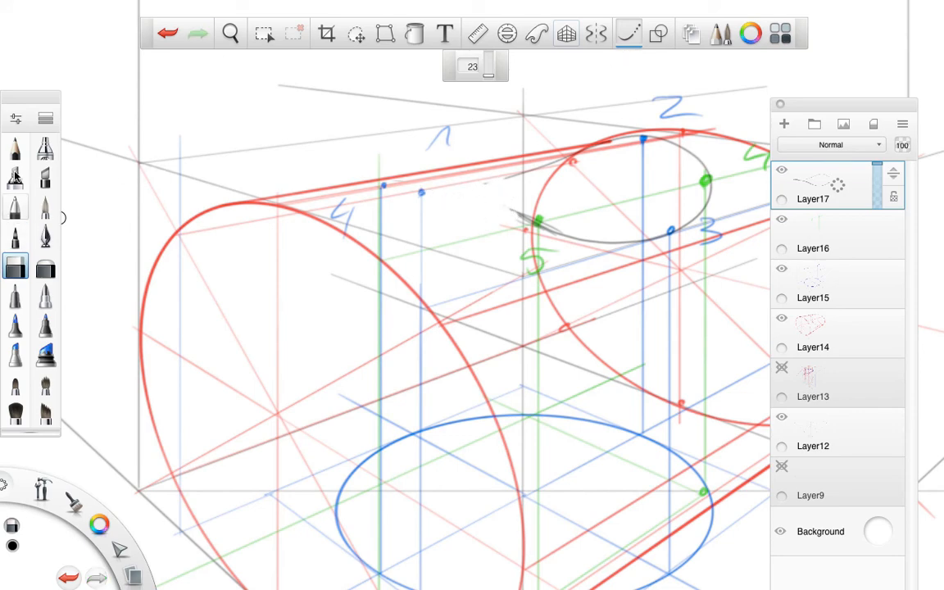
left_click(15, 147)
key("space")
mouse_move(632, 211)
left_mouse_down()
mouse_move(709, 204)
mouse_move(642, 110)
left_mouse_up()
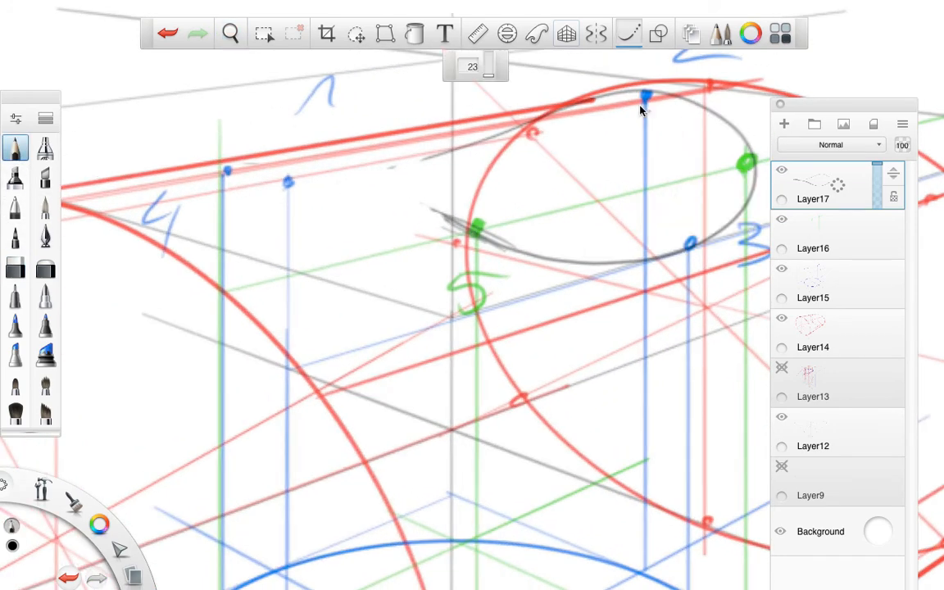
mouse_move(635, 262)
left_mouse_down()
mouse_move(525, 256)
mouse_move(438, 215)
mouse_move(309, 181)
left_mouse_up()
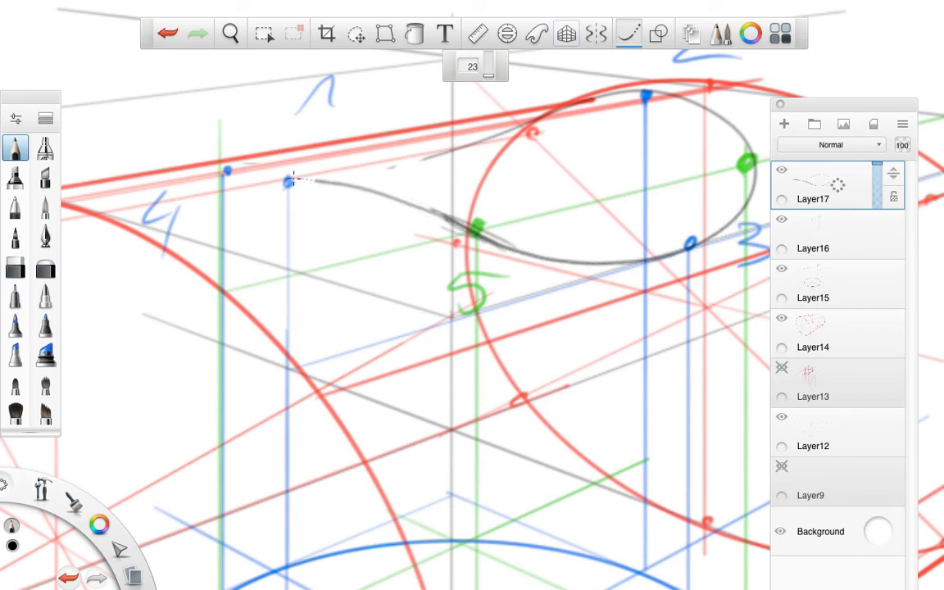
mouse_move(482, 237)
left_mouse_down()
mouse_move(220, 162)
mouse_move(242, 157)
mouse_move(346, 186)
mouse_move(417, 170)
mouse_move(554, 95)
left_mouse_up()
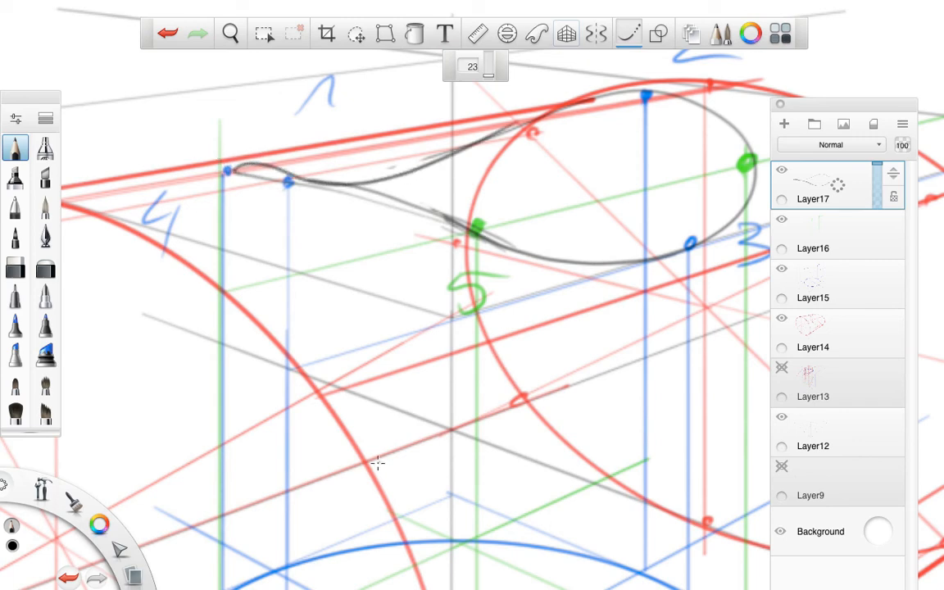
left_click_drag(649, 190, 588, 215)
- Switch to Blender, turn off the viewport display of the curved block's Boolean modifier, and unhide the vertical cylinder
key("super+Tab")
key("super+Tab")
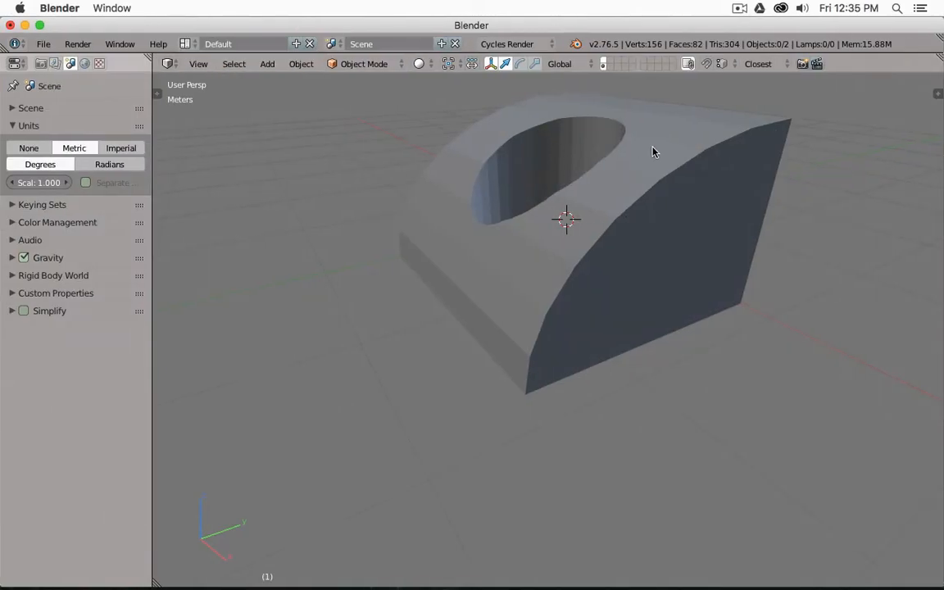
right_click(653, 152)
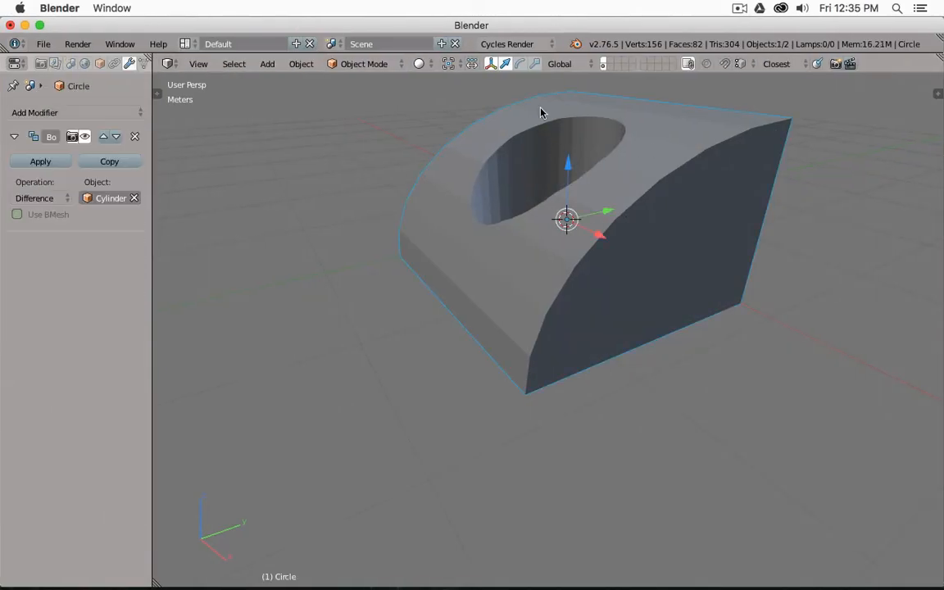
left_click(85, 136)
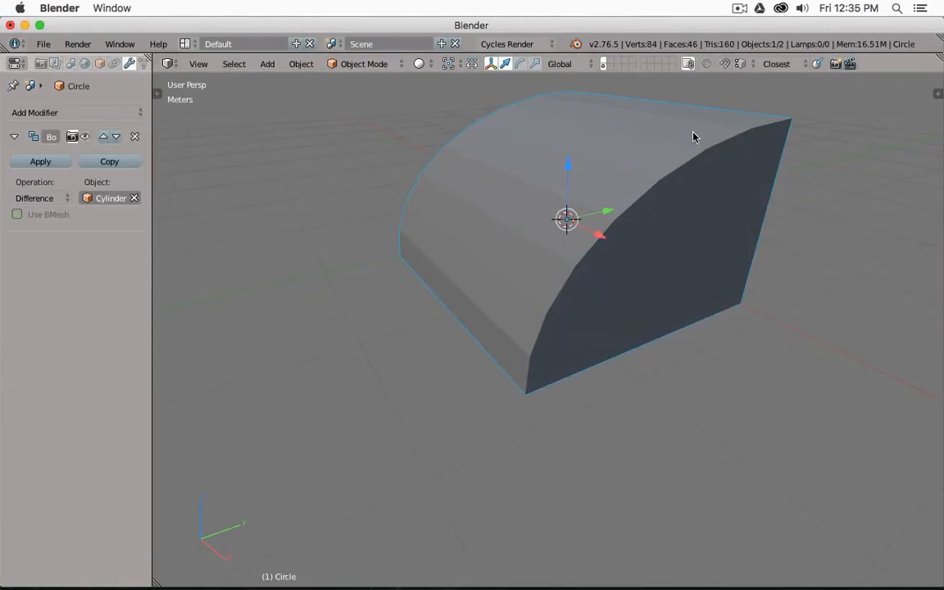
key("alt+h")
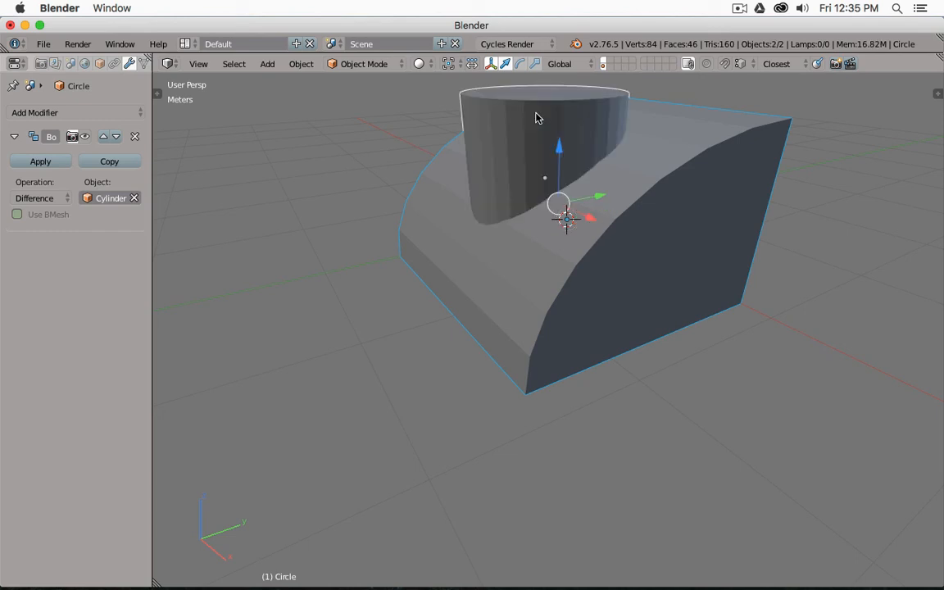
- Delete the curved block, leaving the vertical cylinder in the scene
right_click(680, 132)
key("x")
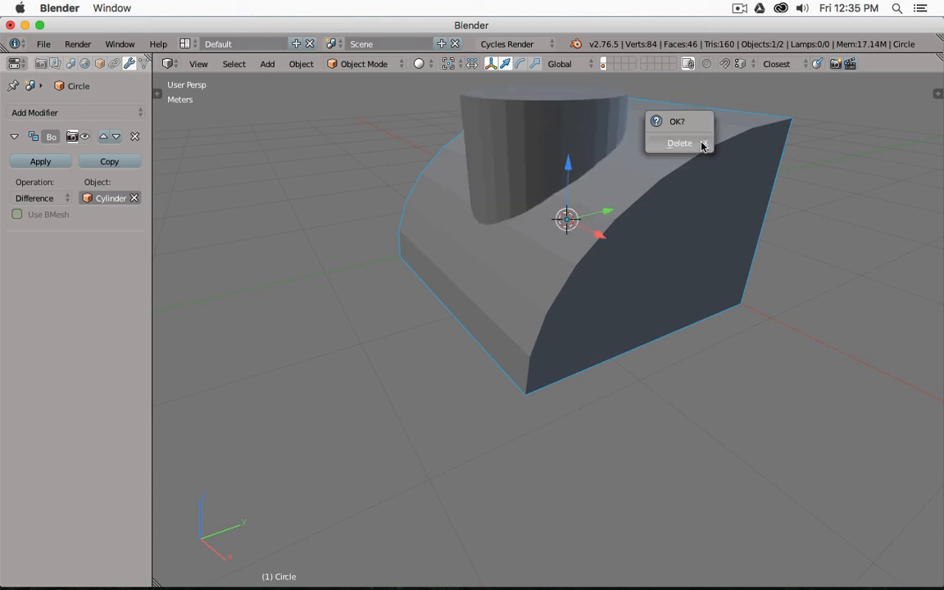
left_click(705, 144)
- Duplicate the vertical cylinder in place and rotate the copy 90 degrees about the X axis
right_click(580, 144)
key("shift+d")
right_click(579, 143)
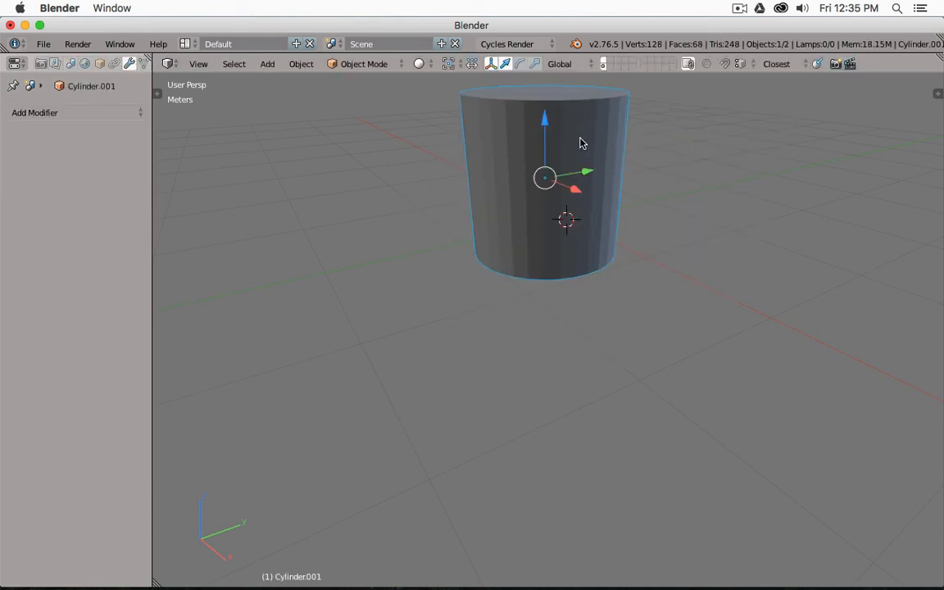
key("r")
key("x")
key("9")
key("0")
key("Return")
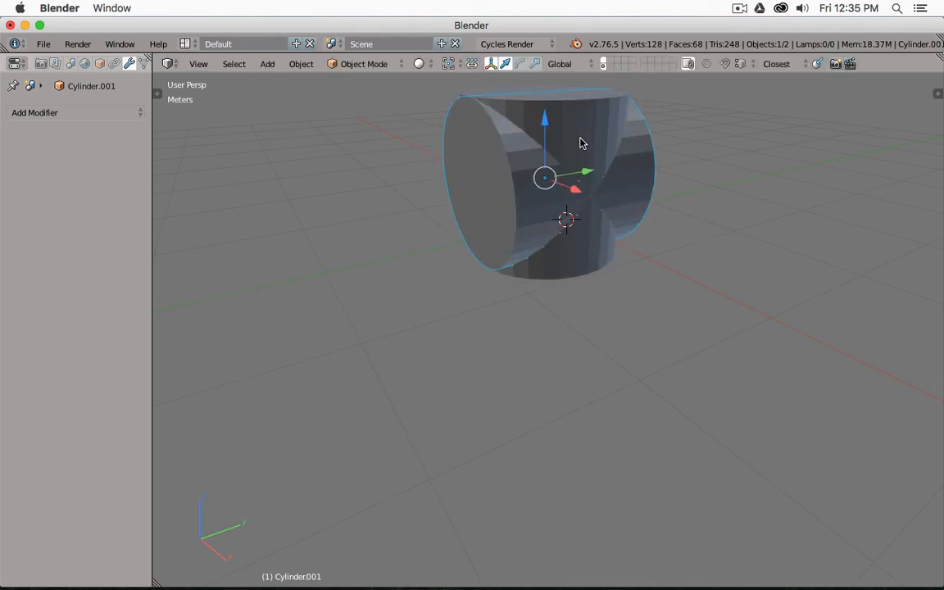
- Lower the horizontal cylinder about 25 cm along the global Z axis
key("g")
key("z")
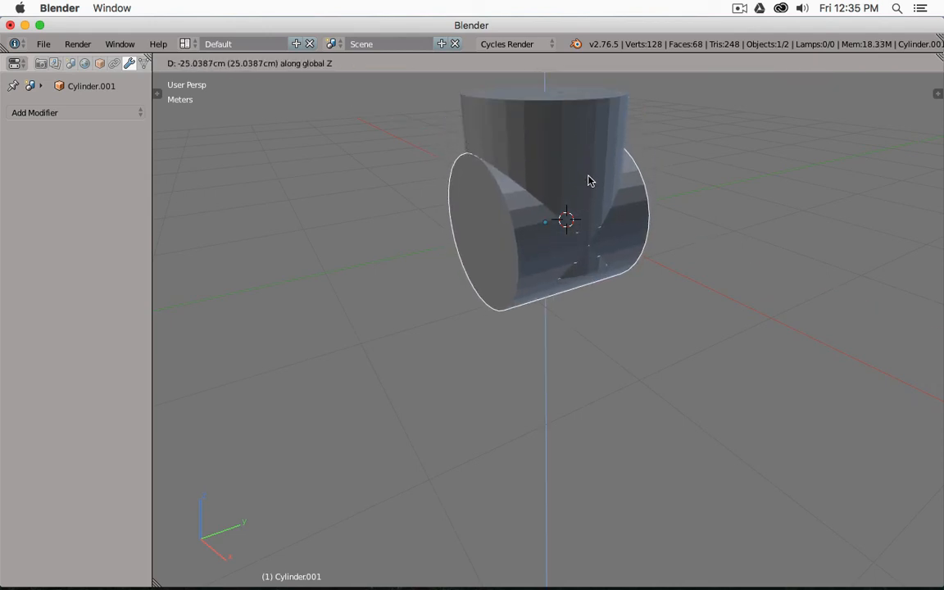
left_click(596, 179)
- Enlarge the horizontal cylinder uniformly, and scale it along the global X axis
key("s")
right_click(613, 175)
key("s")
key("x")
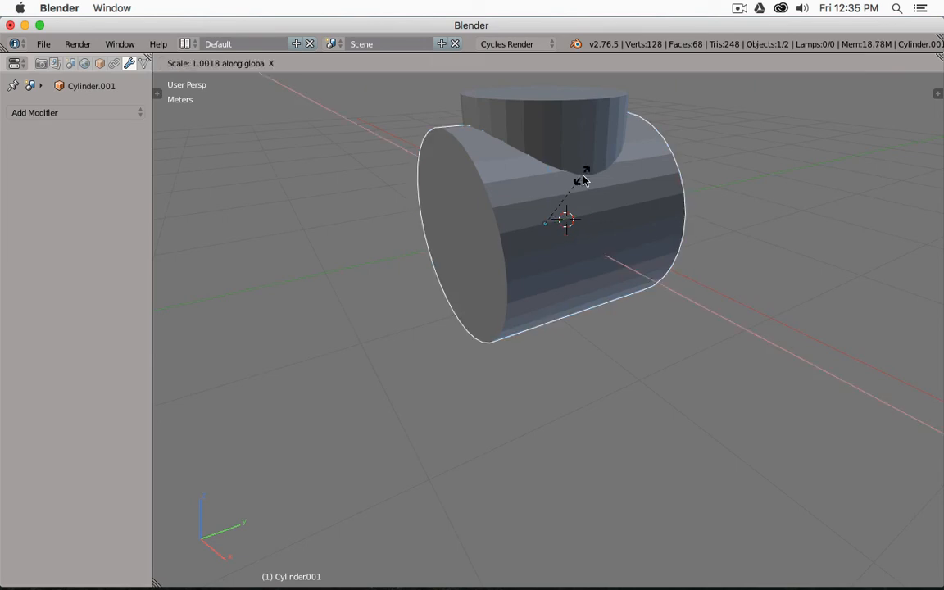
left_click(621, 191)
- Add a Boolean modifier to the horizontal cylinder with its operation set to Difference
scroll(531, 181, "left", 5)
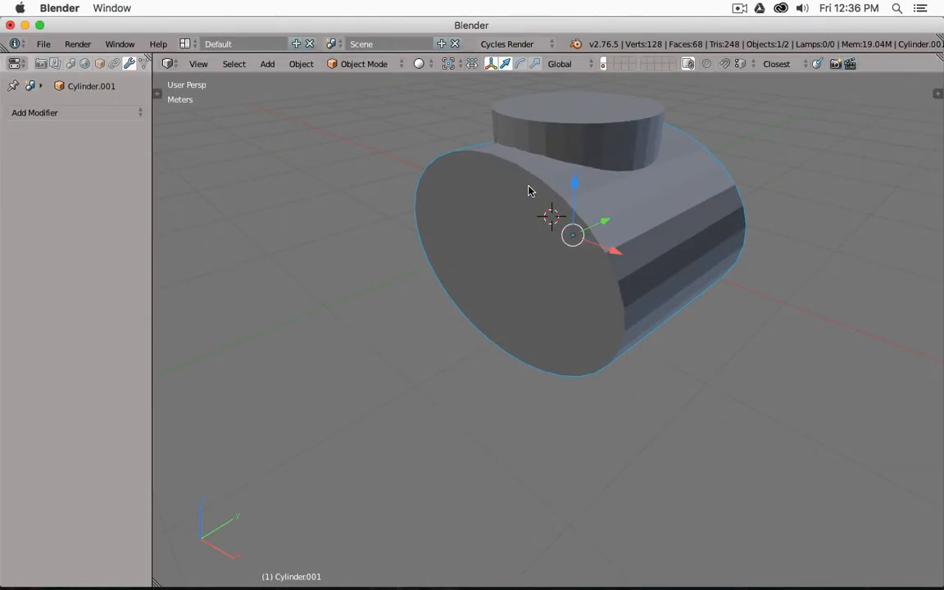
scroll(529, 189, "left", 3)
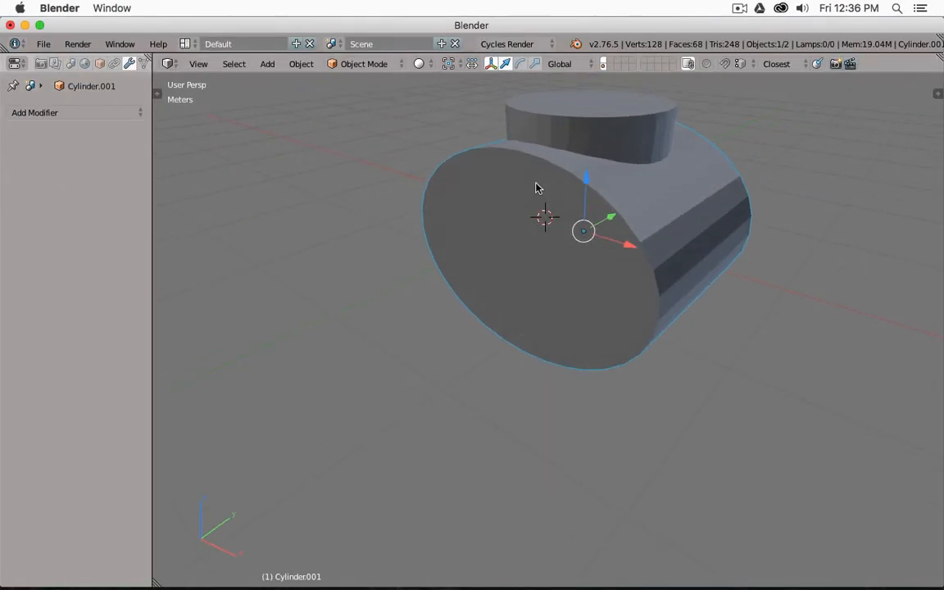
key("KP_5")
key("KP_5")
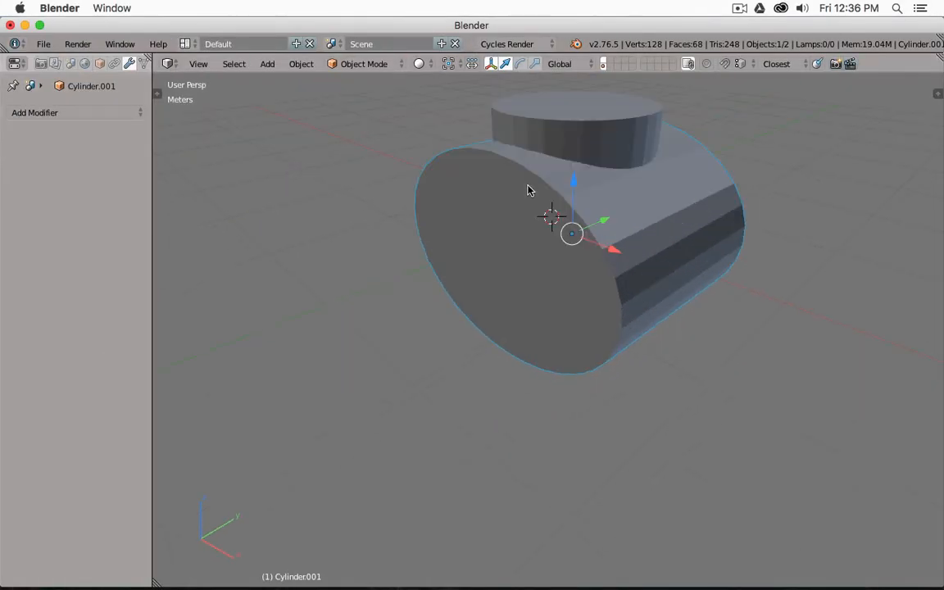
left_click_drag(527, 190, 504, 181)
left_click_drag(575, 181, 541, 194)
scroll(540, 194, "up", 2)
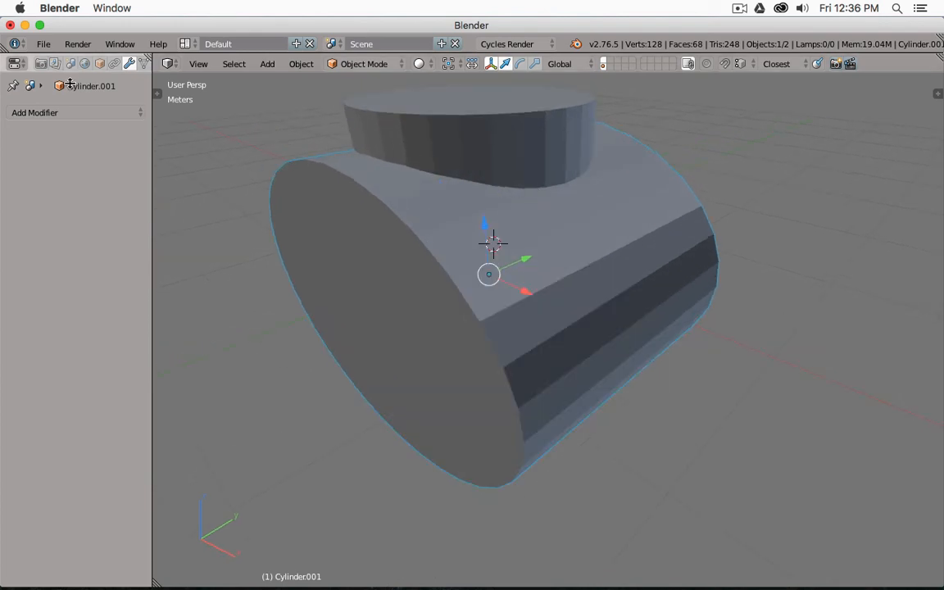
left_click(85, 112)
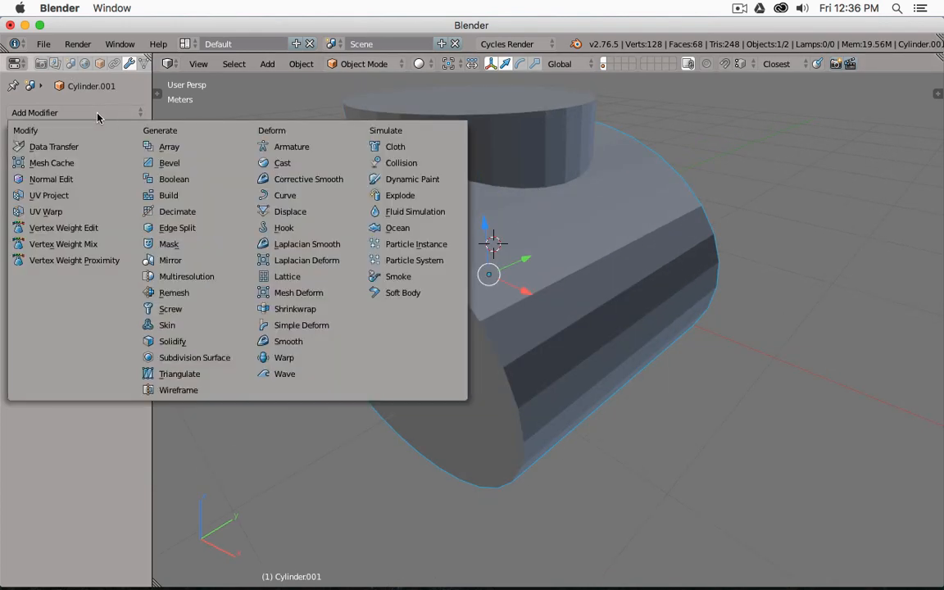
left_click(188, 181)
left_click(38, 197)
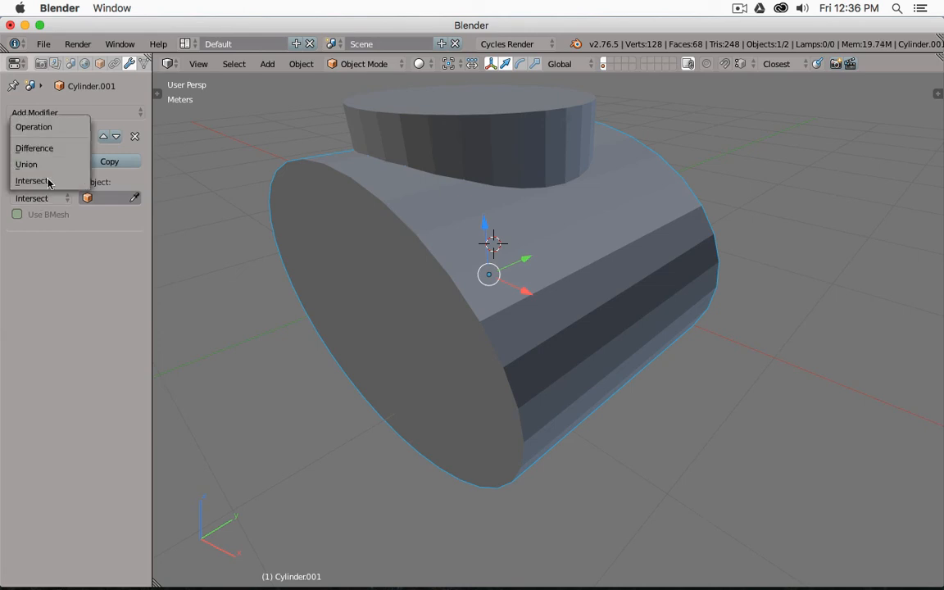
left_click(32, 134)
left_click(134, 199)
left_click(373, 110)
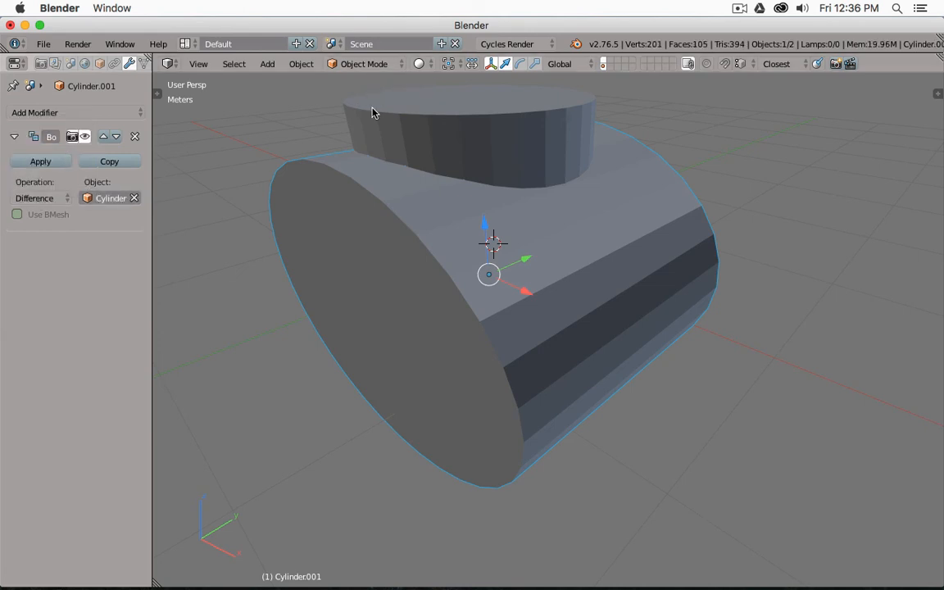
key("h")
key("alt+h")
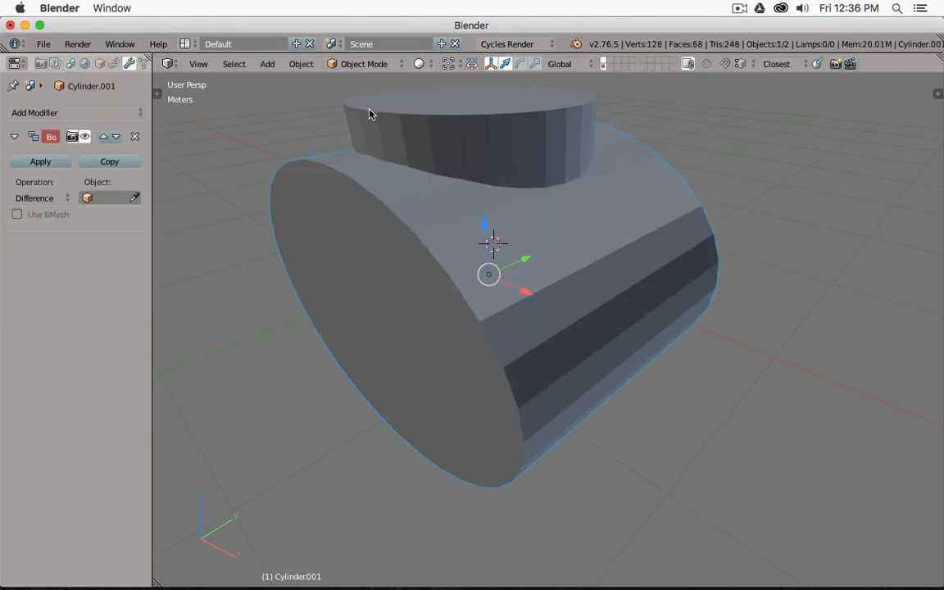
right_click(362, 110)
key("h")
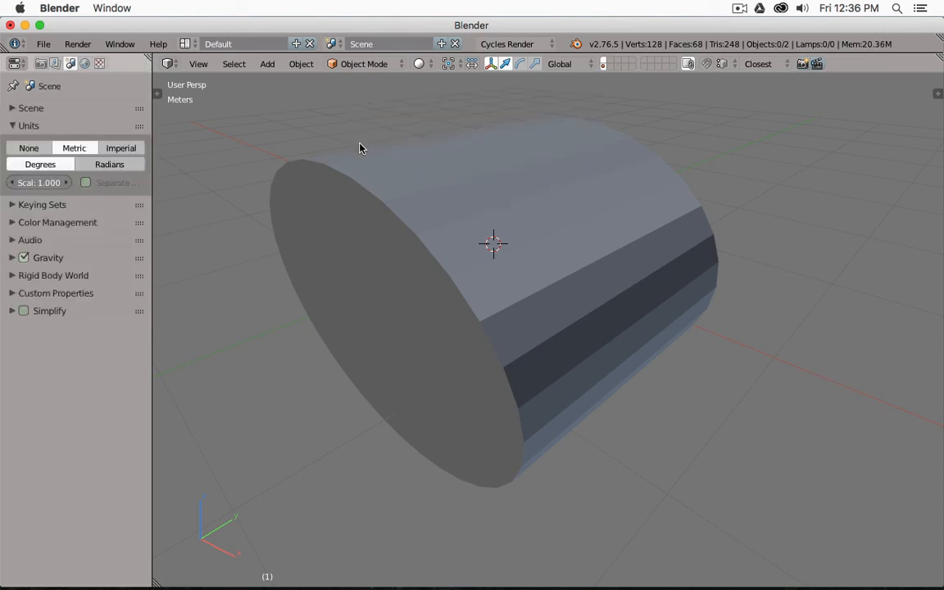
key("alt+h")
right_click(352, 162)
- Assign the vertical cylinder as the Boolean modifier's object and hide the vertical cylinder
left_click(133, 200)
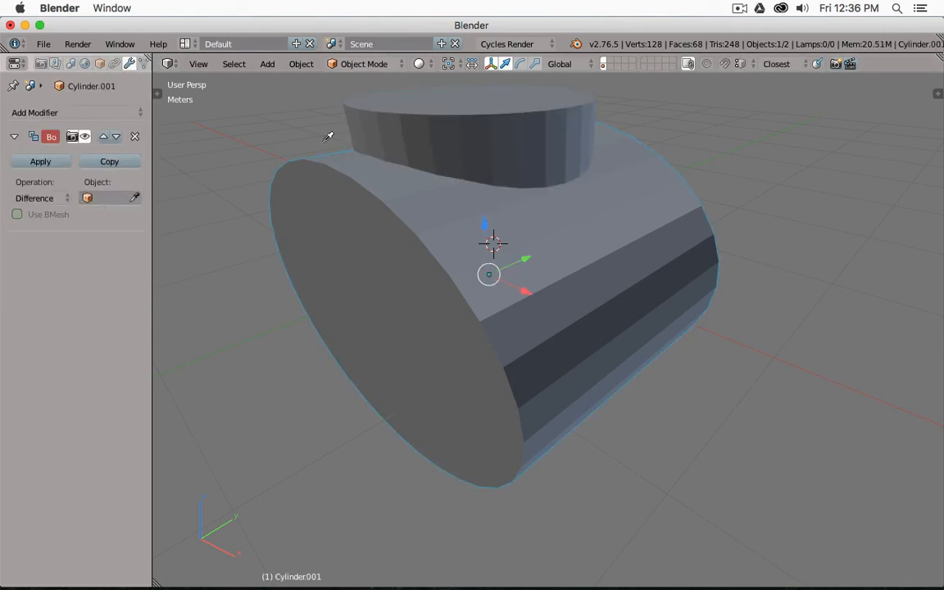
left_click(362, 106)
right_click(357, 110)
key("h")
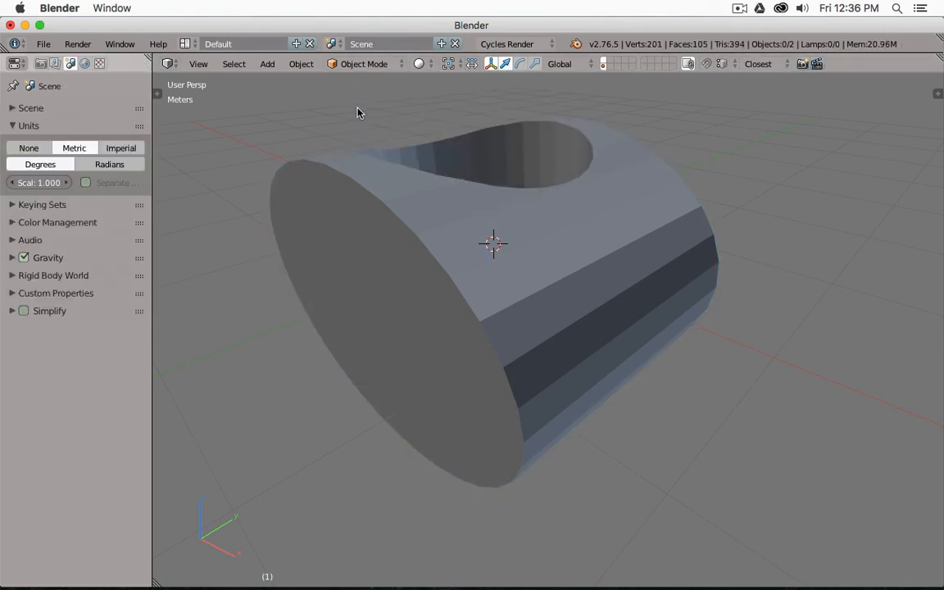
- Examine the hole cut into the horizontal cylinder from several angles, in solid and wireframe shading
scroll(352, 116, "down", 1)
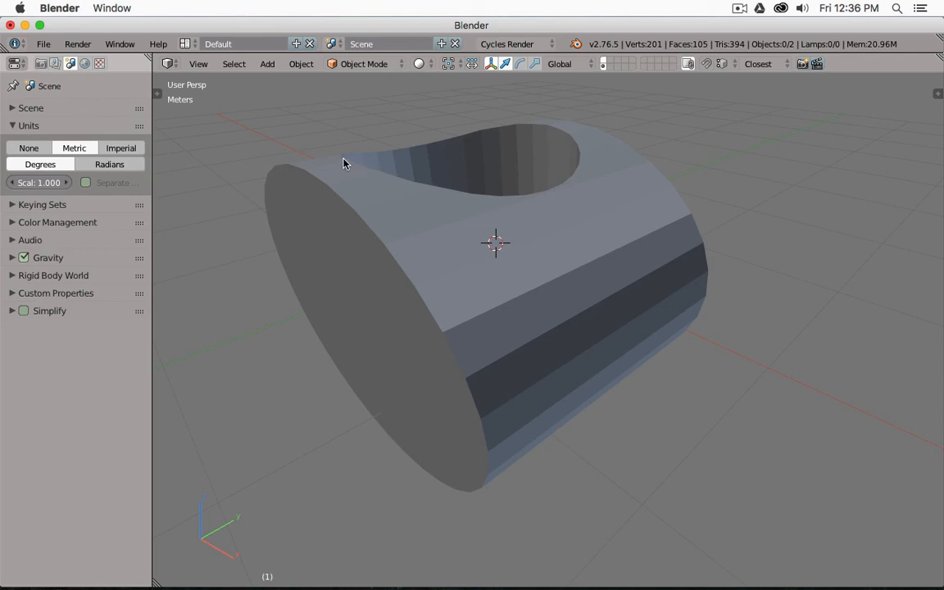
scroll(344, 161, "up", 2)
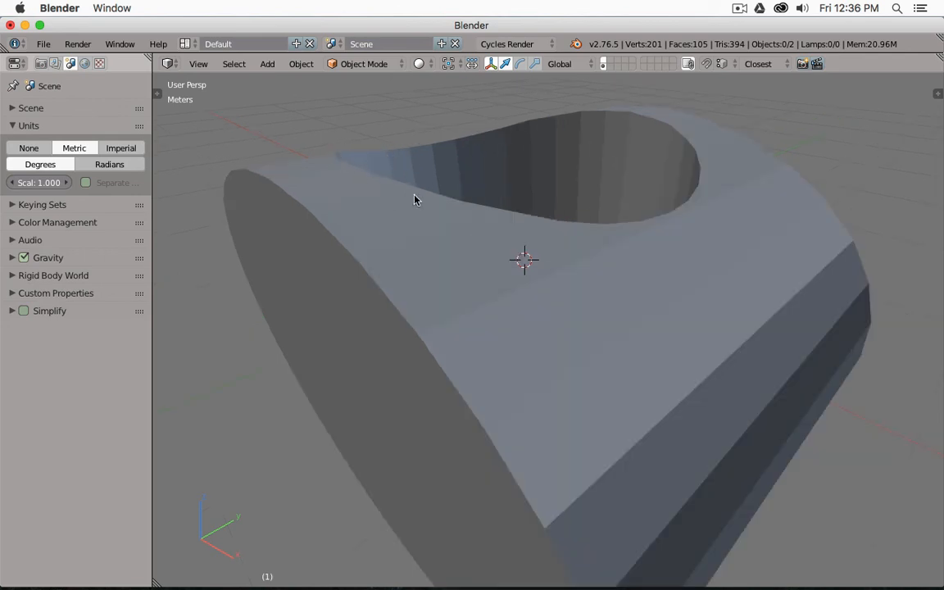
scroll(445, 235, "down", 3)
mouse_move(440, 239)
left_mouse_down()
mouse_move(443, 251)
mouse_move(442, 215)
left_mouse_up()
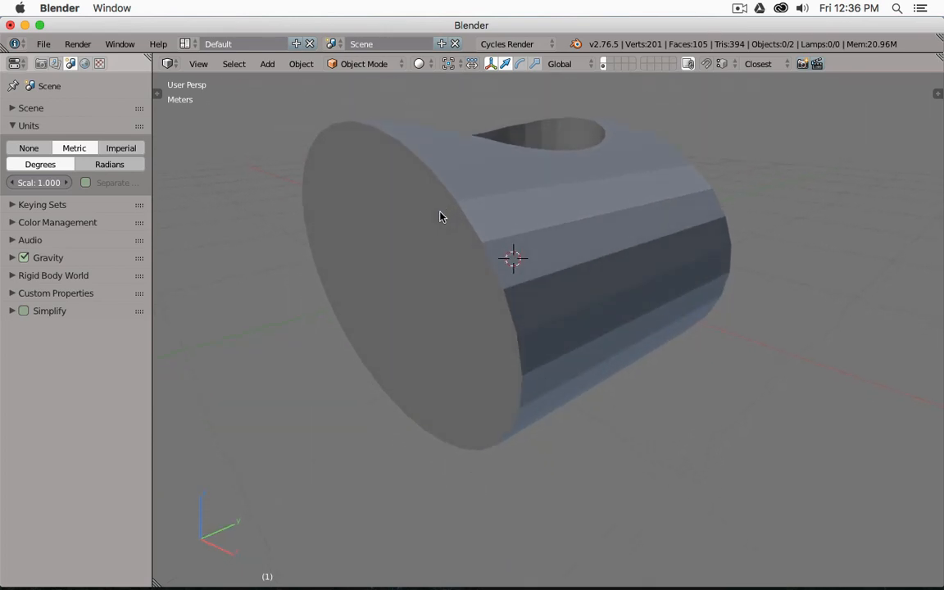
key("z")
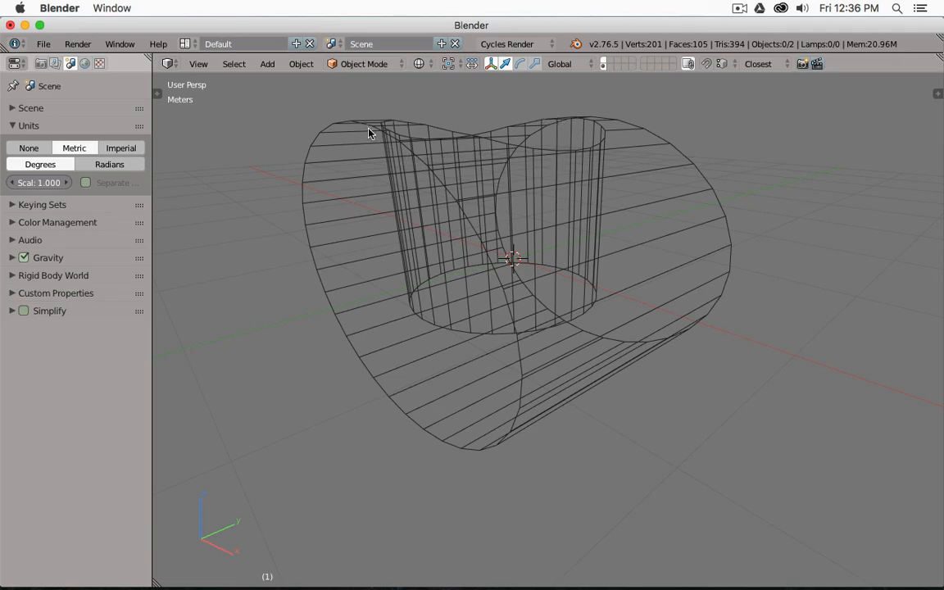
left_click_drag(480, 131, 461, 143)
key("z")
- Switch to SketchBook and retrace the intersection curve on top of the horizontal cylinder with darker black pencil strokes
key("super+Tab")
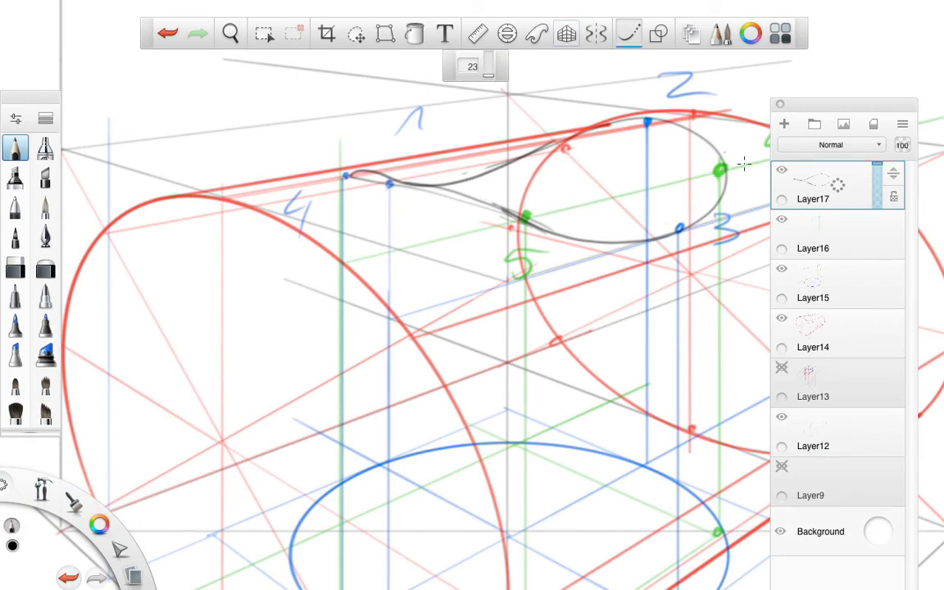
mouse_move(721, 171)
left_mouse_down()
mouse_move(681, 235)
mouse_move(634, 243)
mouse_move(570, 238)
mouse_move(341, 176)
mouse_move(346, 169)
mouse_move(465, 182)
mouse_move(602, 115)
left_mouse_up()
left_click_drag(569, 147, 654, 123)
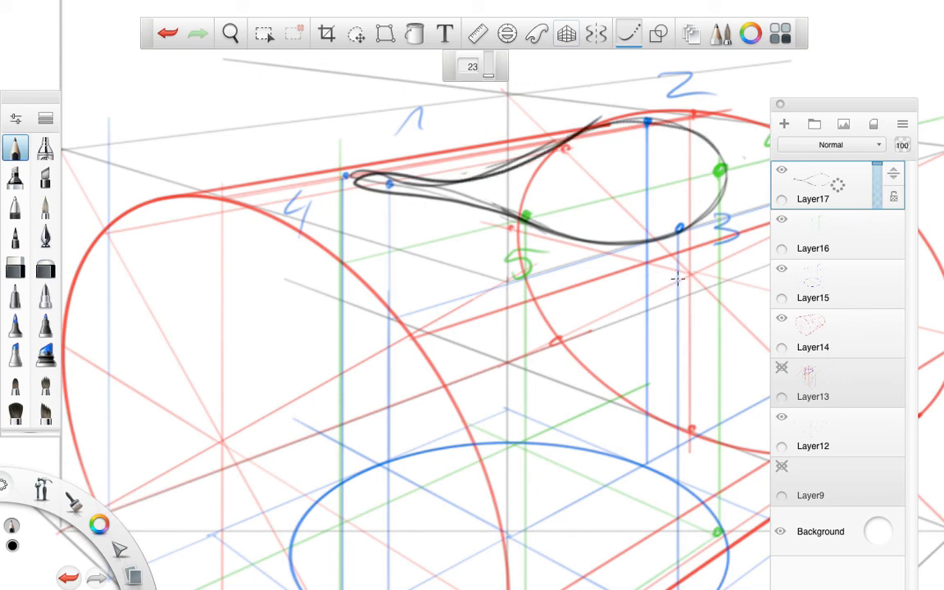
key("space")
mouse_move(728, 272)
left_mouse_down()
mouse_move(627, 279)
mouse_move(679, 276)
left_mouse_up()
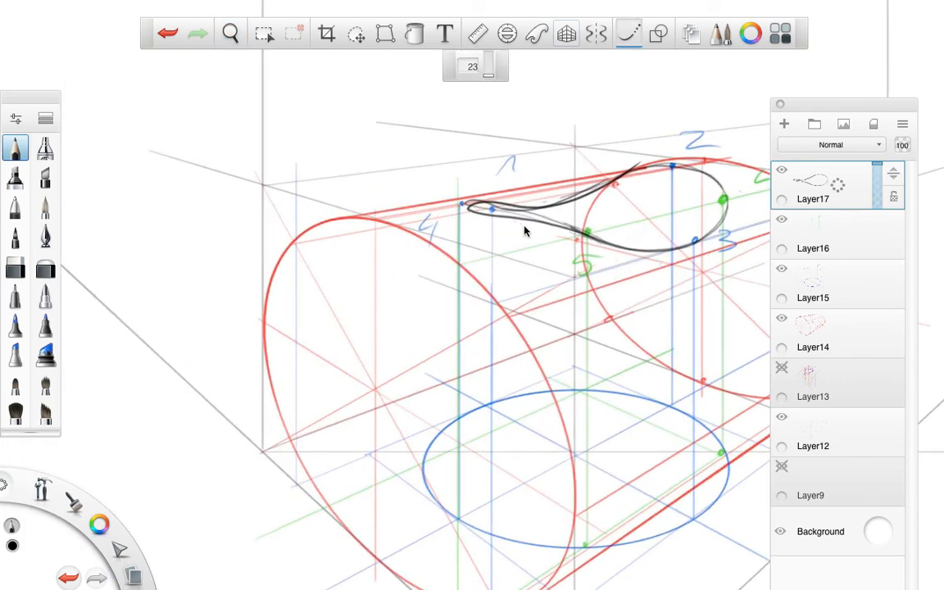
left_click_drag(494, 218, 610, 243)
key("space")
left_click_drag(653, 293, 432, 228)
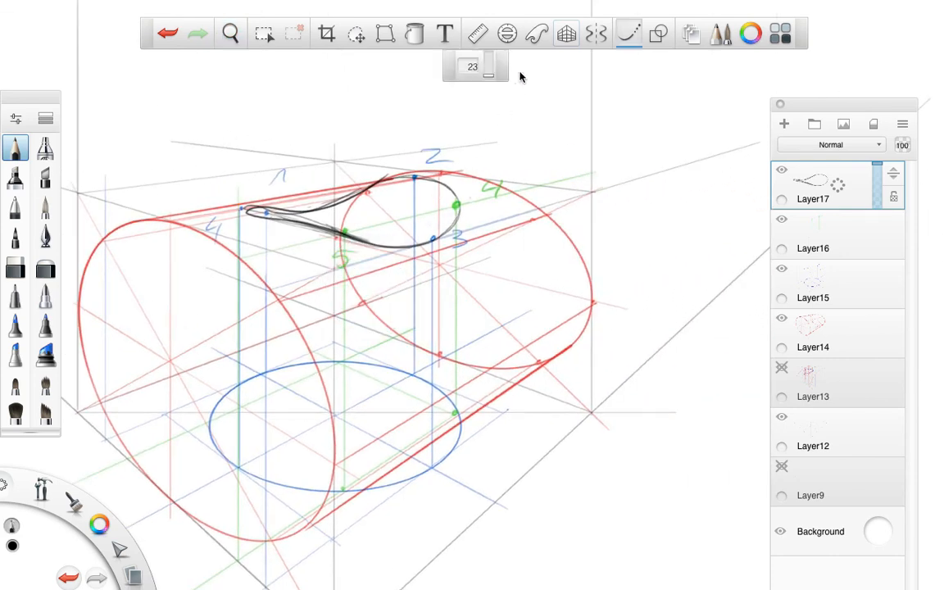
- Turn off stroke smoothing and draw vertical construction lines upward from the marked points of the intersection curve
left_click(635, 35)
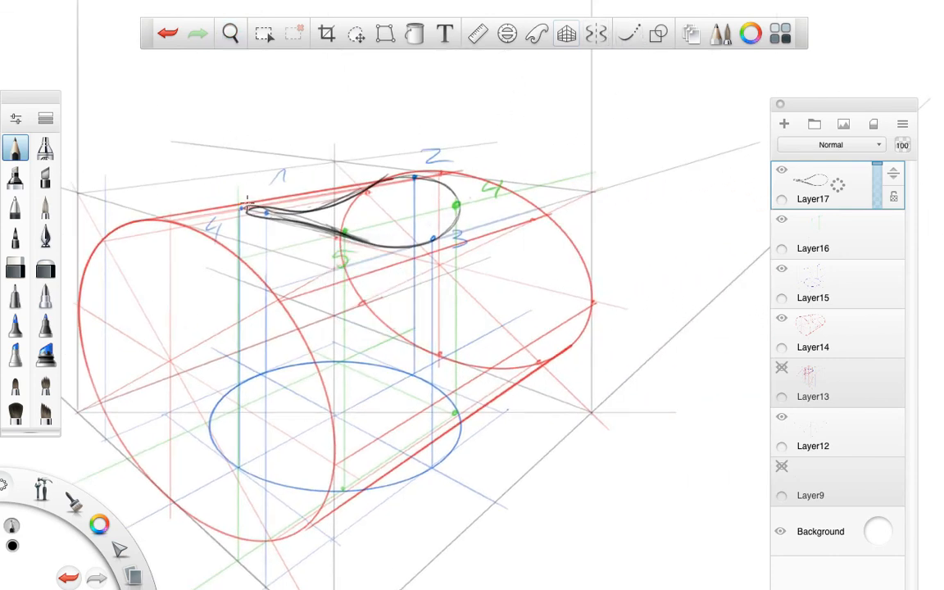
left_click_drag(242, 207, 243, 105)
left_click_drag(415, 176, 415, 51)
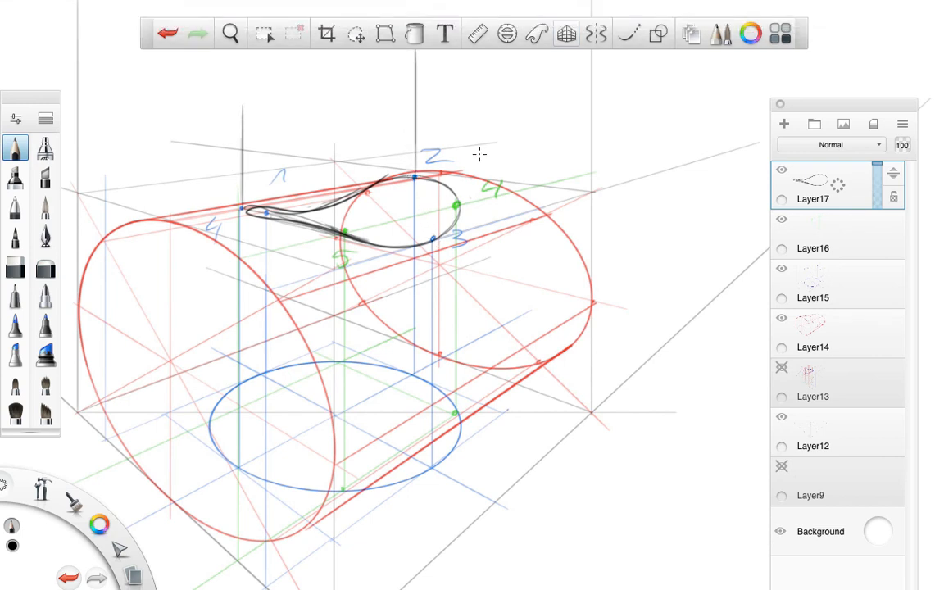
left_click_drag(433, 239, 431, 83)
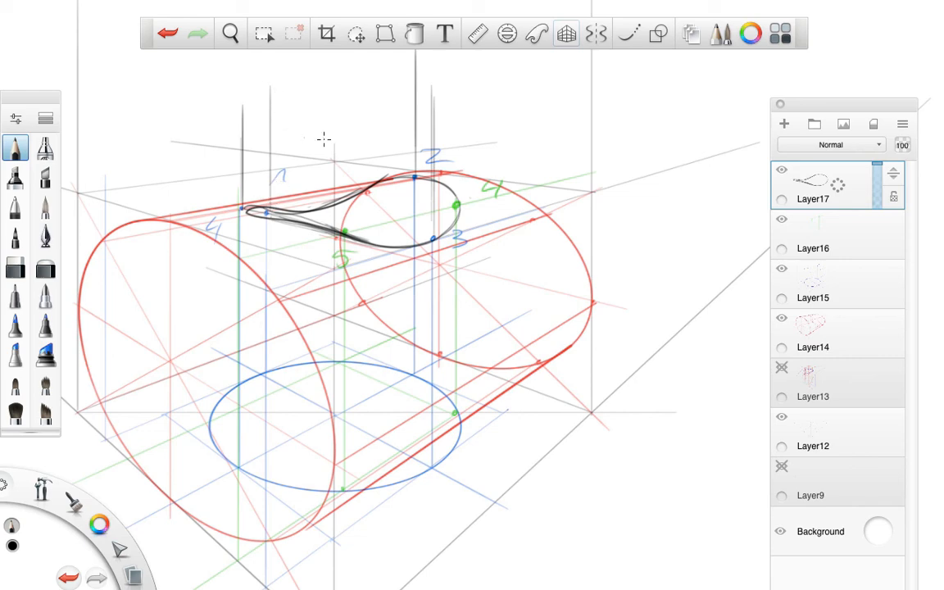
- Enable the perspective guides and sketch the vertical cylinder's top bounding square in perspective above the horizontal cylinder
key("space")
left_click_drag(601, 128, 552, 158)
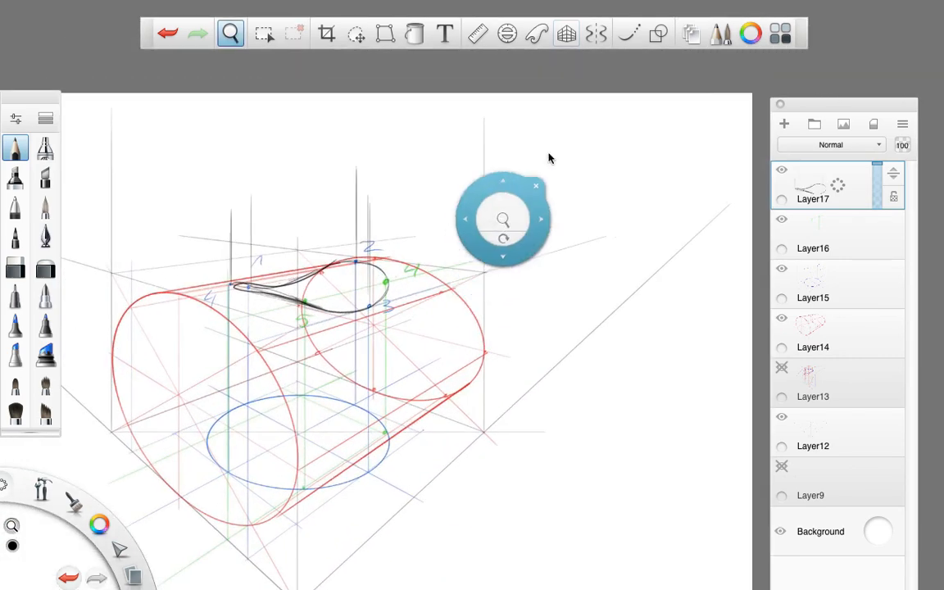
left_click(566, 33)
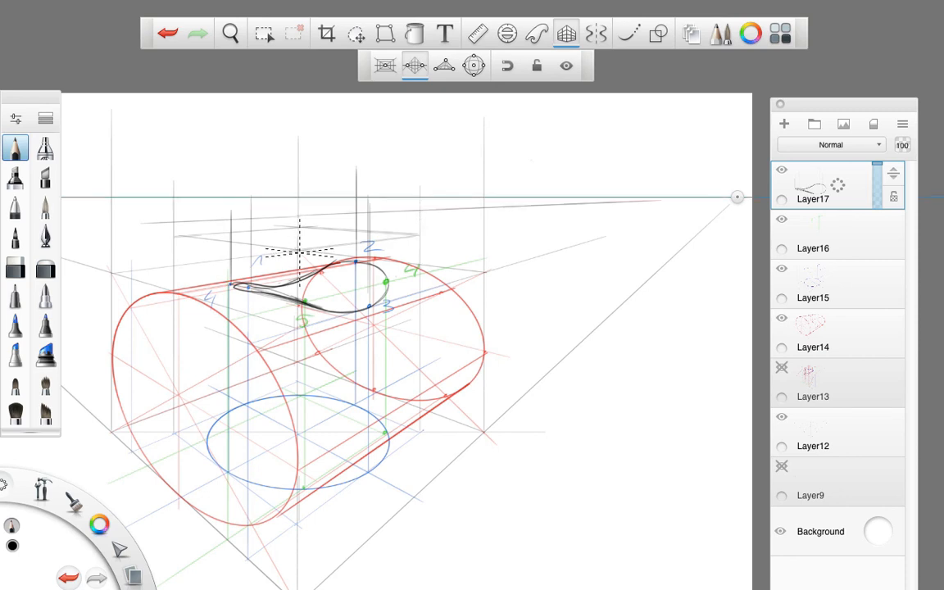
left_click(508, 32)
left_click_drag(451, 358, 300, 239)
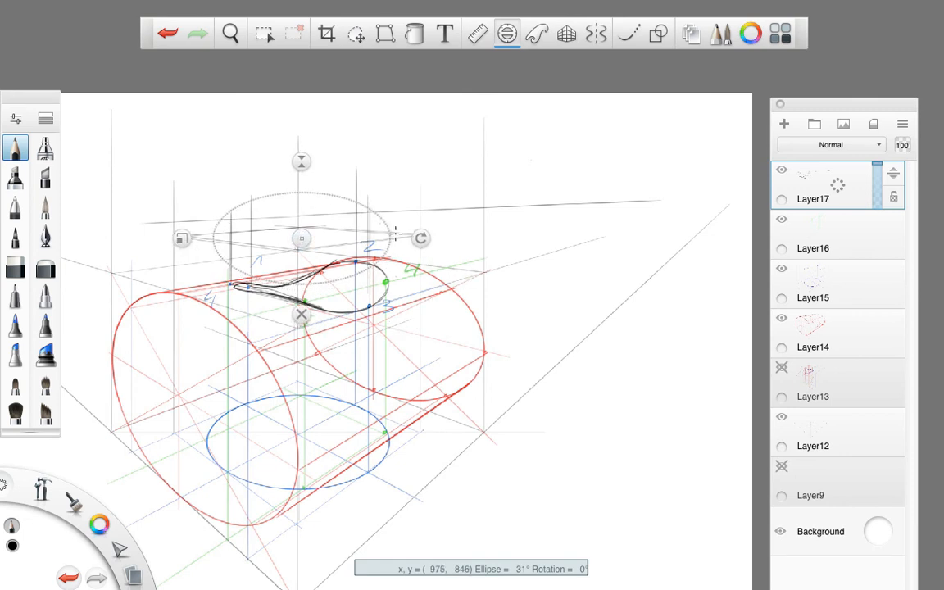
left_click(301, 313)
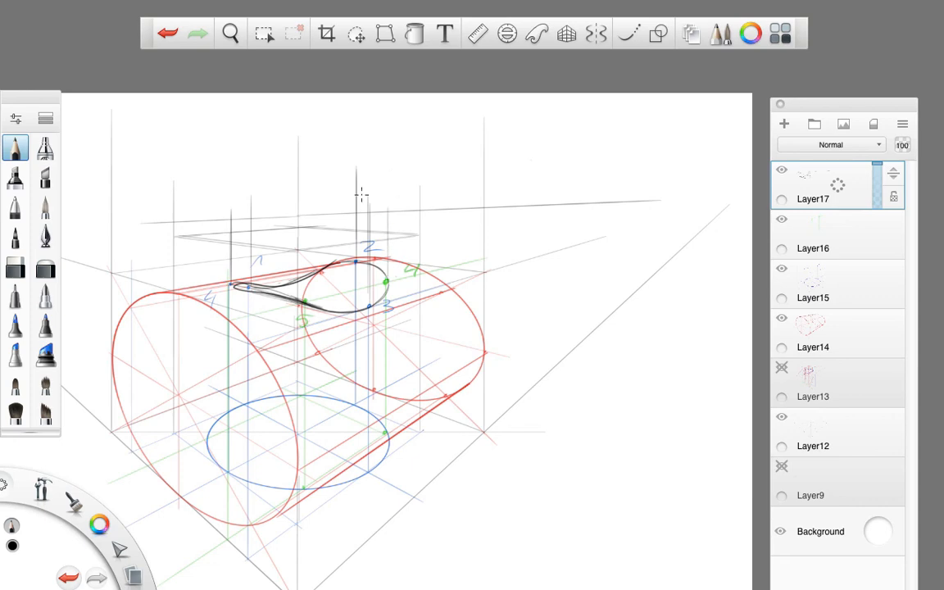
- Place an ellipse guide inside the upper perspective square, fitting its width and flattening it to about 5°
key("space")
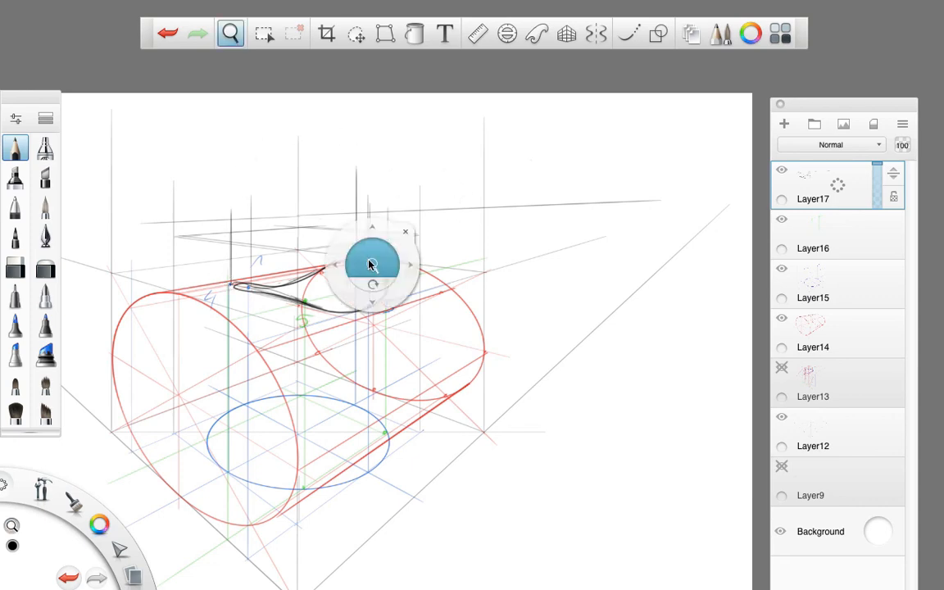
mouse_move(368, 261)
left_mouse_down()
mouse_move(431, 246)
mouse_move(501, 287)
mouse_move(571, 254)
mouse_move(566, 262)
left_mouse_up()
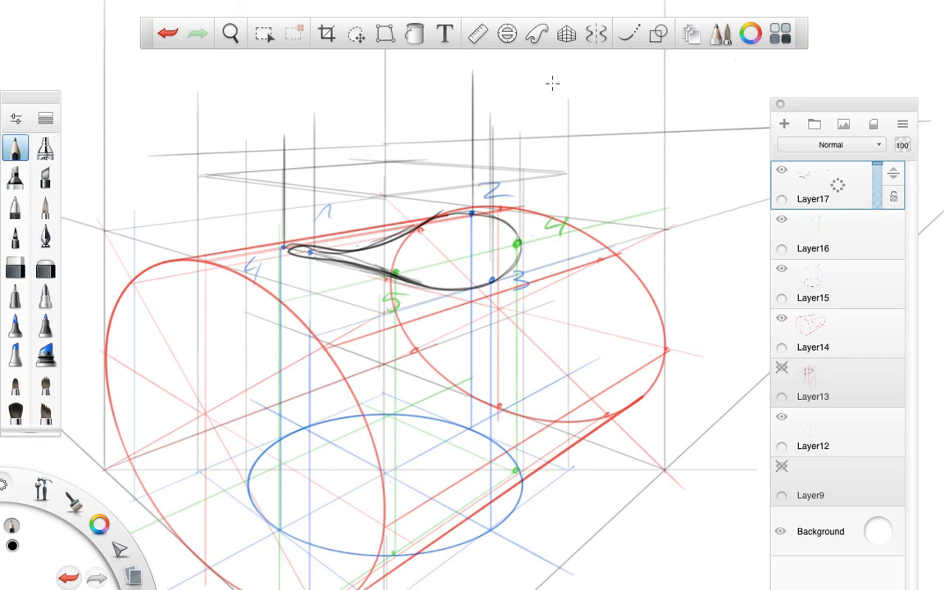
left_click(507, 34)
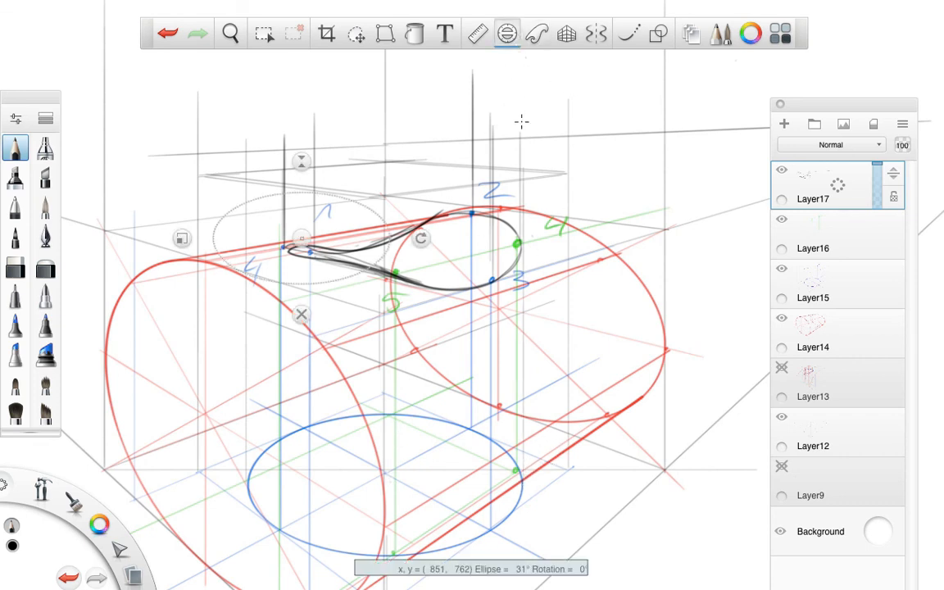
left_click_drag(302, 243, 378, 189)
left_click_drag(381, 113, 382, 150)
left_click_drag(258, 185, 220, 190)
left_click_drag(379, 188, 381, 186)
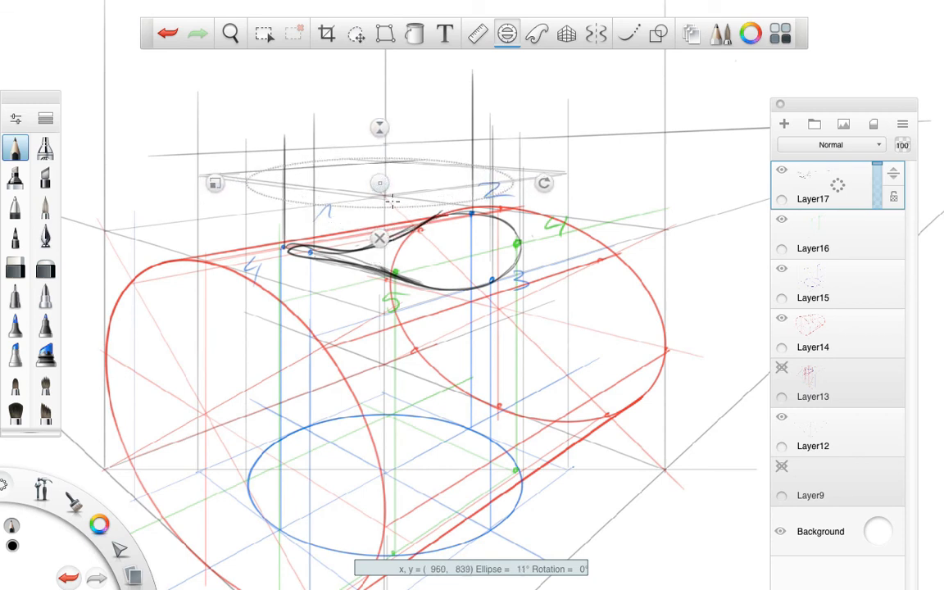
left_click_drag(379, 129, 380, 144)
left_click_drag(379, 180, 384, 174)
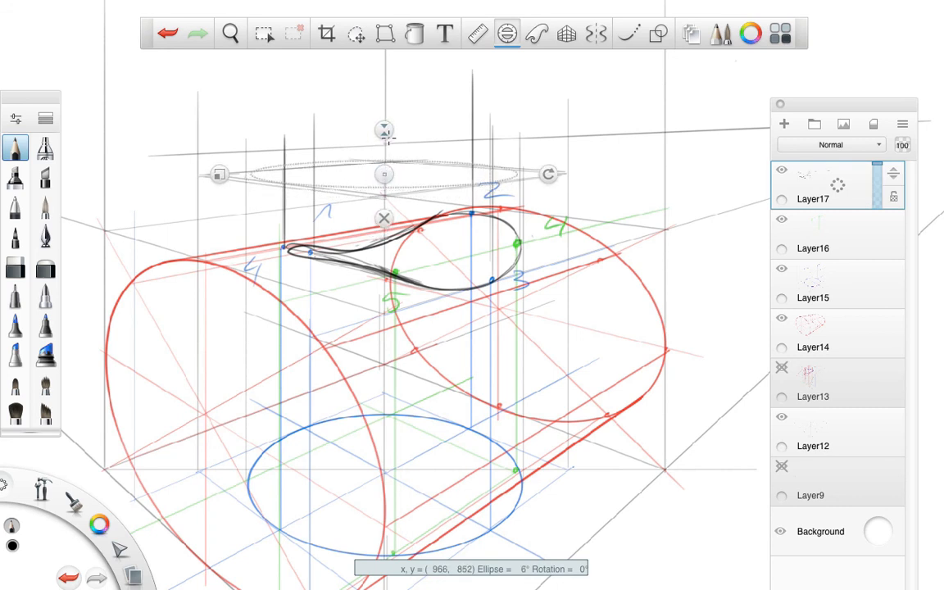
left_click_drag(384, 130, 385, 132)
left_click_drag(383, 175, 382, 176)
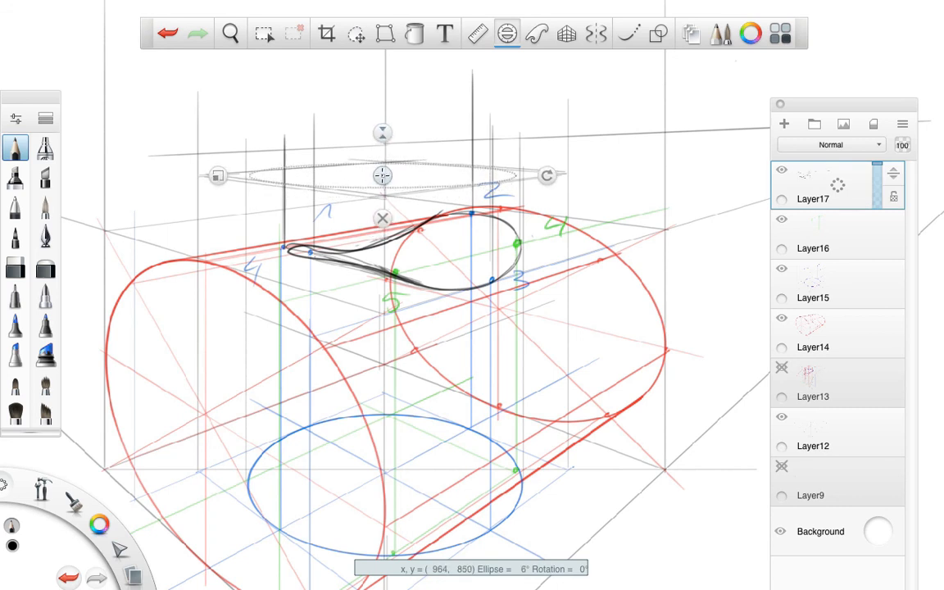
left_click_drag(215, 177, 213, 177)
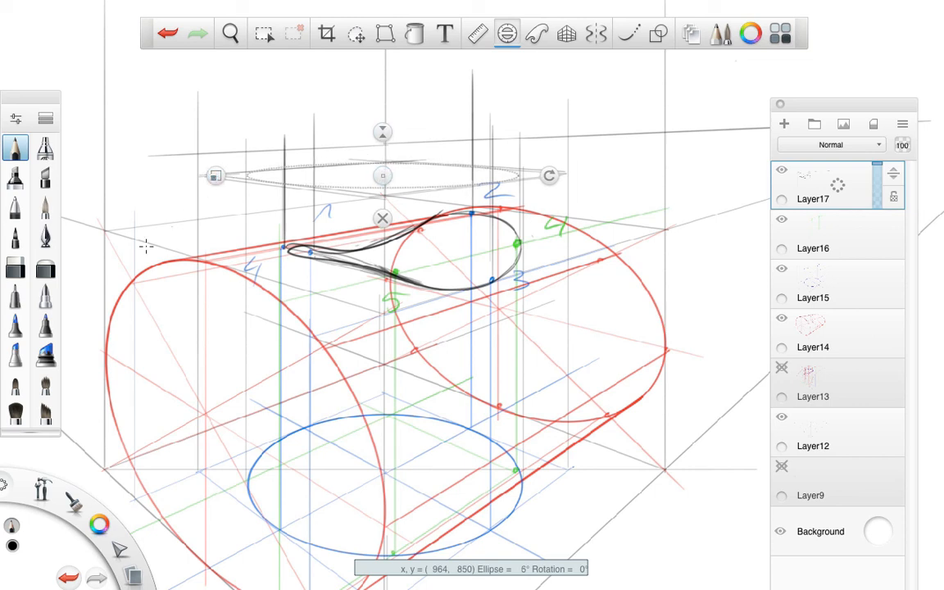
- Trace the vertical cylinder's upper ellipse in red along the ellipse guide, start its outer edge line, and dismiss the guide
left_click(104, 528)
left_click(79, 498)
mouse_move(382, 176)
left_mouse_down()
mouse_move(381, 190)
mouse_move(372, 183)
mouse_move(385, 175)
left_mouse_up()
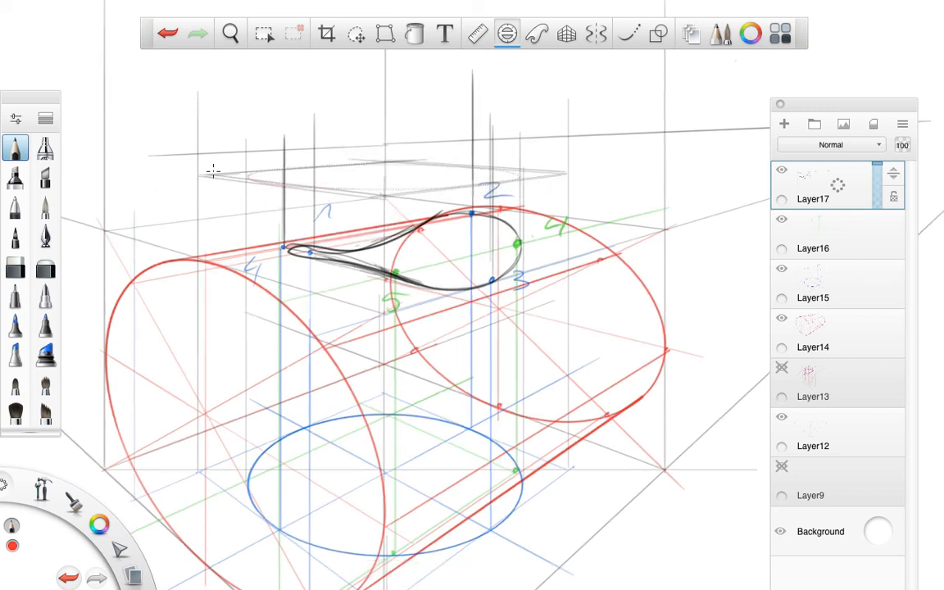
mouse_move(212, 170)
left_mouse_down()
mouse_move(262, 150)
mouse_move(483, 141)
mouse_move(519, 161)
mouse_move(537, 186)
mouse_move(509, 191)
left_mouse_up()
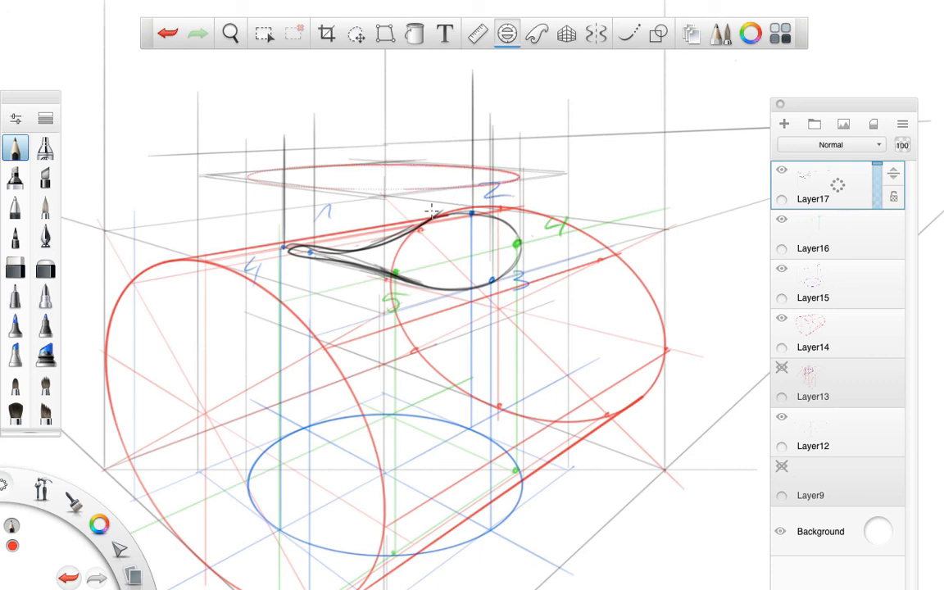
mouse_move(257, 196)
left_mouse_down()
mouse_move(267, 161)
mouse_move(252, 265)
left_mouse_up()
left_click(383, 219)
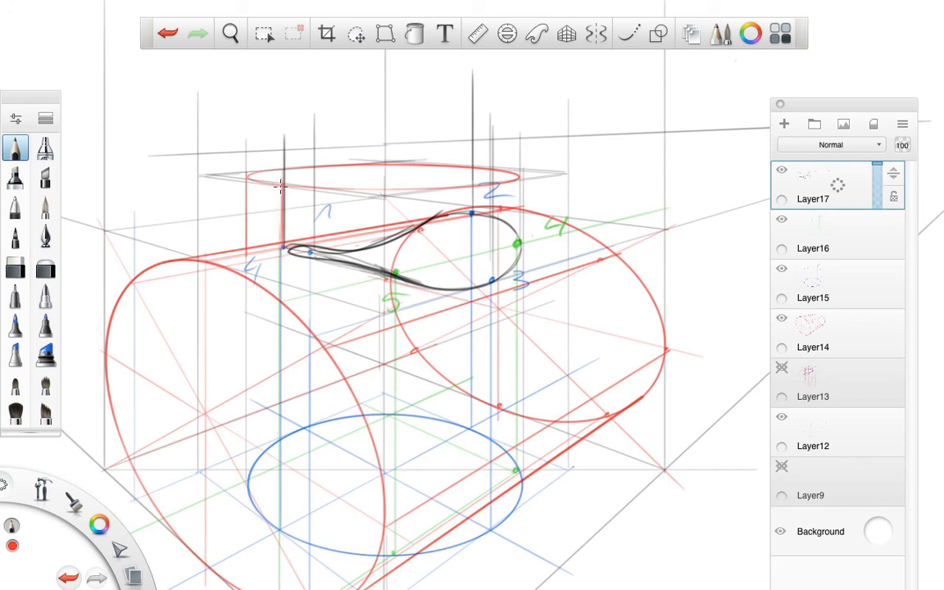
- Draw the vertical cylinder's red side edges and inner vertical lines from the upper ellipse down to the horizontal cylinder
mouse_move(492, 274)
left_mouse_down()
mouse_move(495, 177)
mouse_move(492, 287)
left_mouse_up()
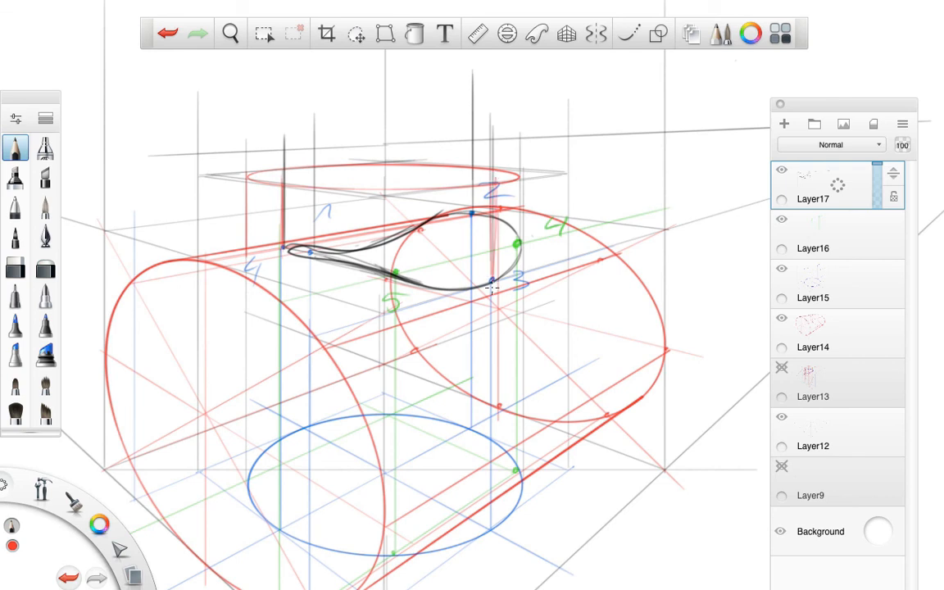
left_click_drag(518, 175, 517, 244)
left_click_drag(246, 175, 244, 241)
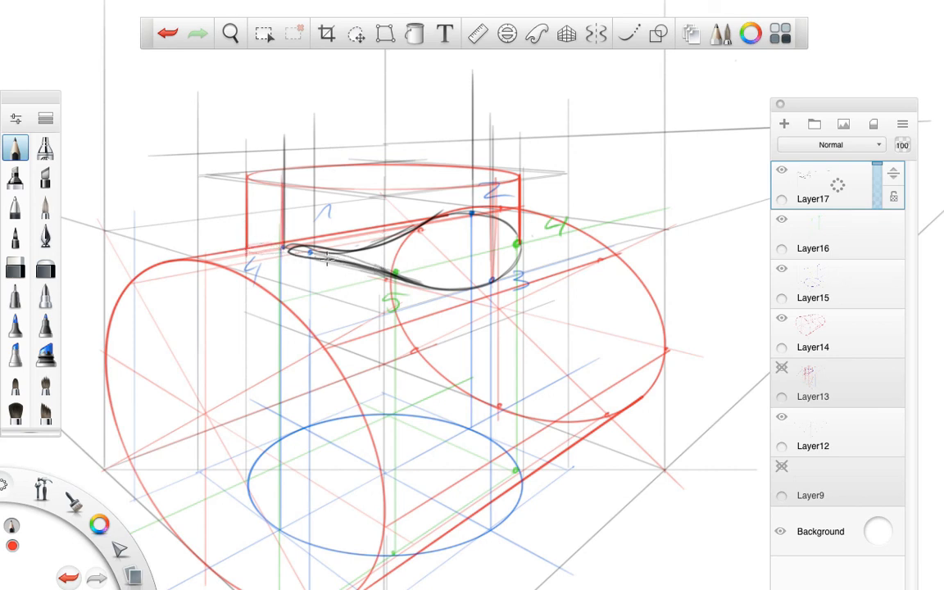
left_click_drag(236, 249, 282, 244)
key("space")
left_click_drag(621, 209, 547, 229)
left_click_drag(657, 344, 525, 341)
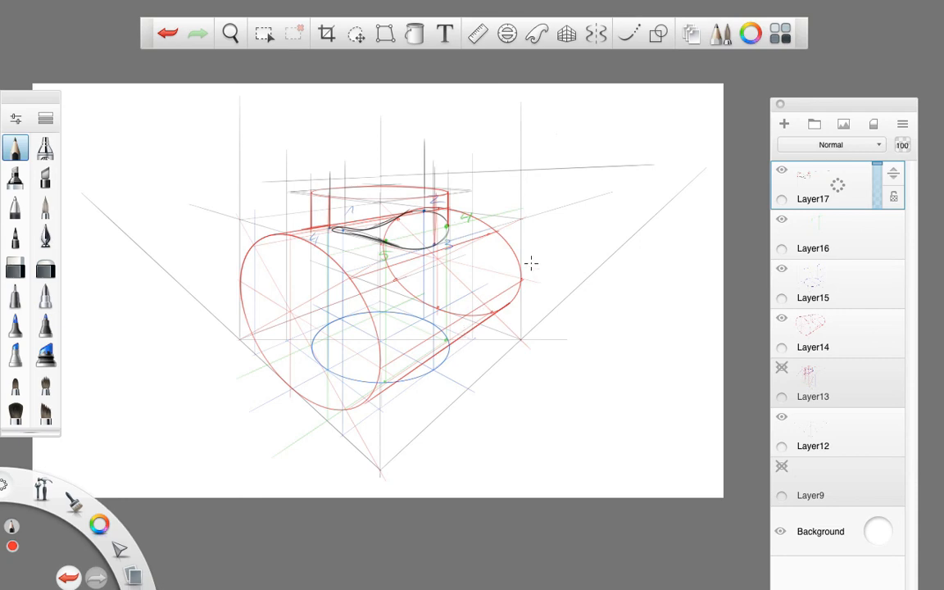
mouse_move(531, 262)
left_mouse_down()
mouse_move(626, 248)
mouse_move(606, 255)
left_mouse_up()
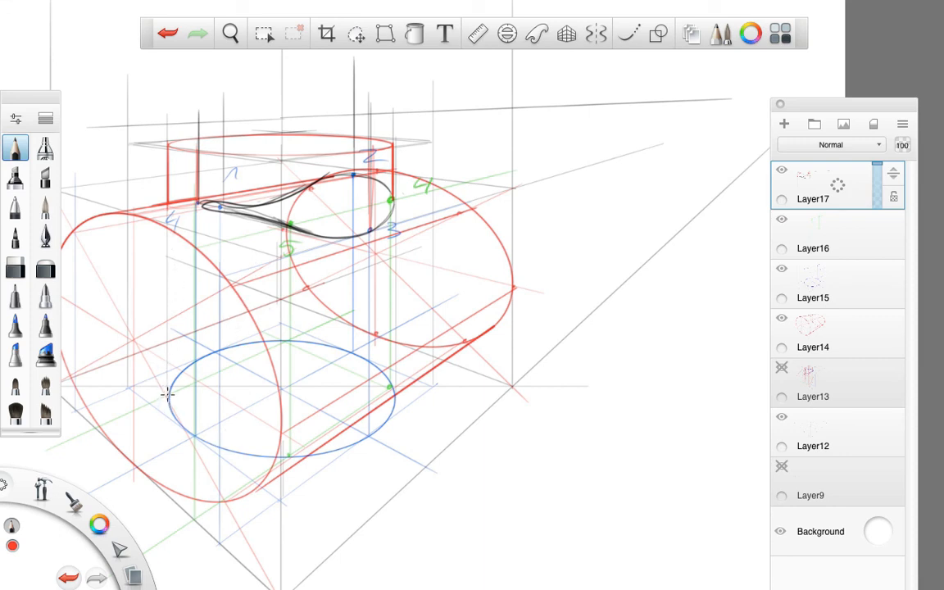
left_click_drag(167, 394, 160, 218)
key("ctrl+z")
left_click_drag(169, 392, 172, 213)
key("ctrl+z")
- Erase the inaccurate narrow end of the black intersection curve near the horizontal cylinder's front
left_click(15, 268)
mouse_move(246, 205)
left_mouse_down()
mouse_move(219, 201)
mouse_move(262, 197)
mouse_move(264, 217)
mouse_move(240, 211)
left_mouse_up()
key("space")
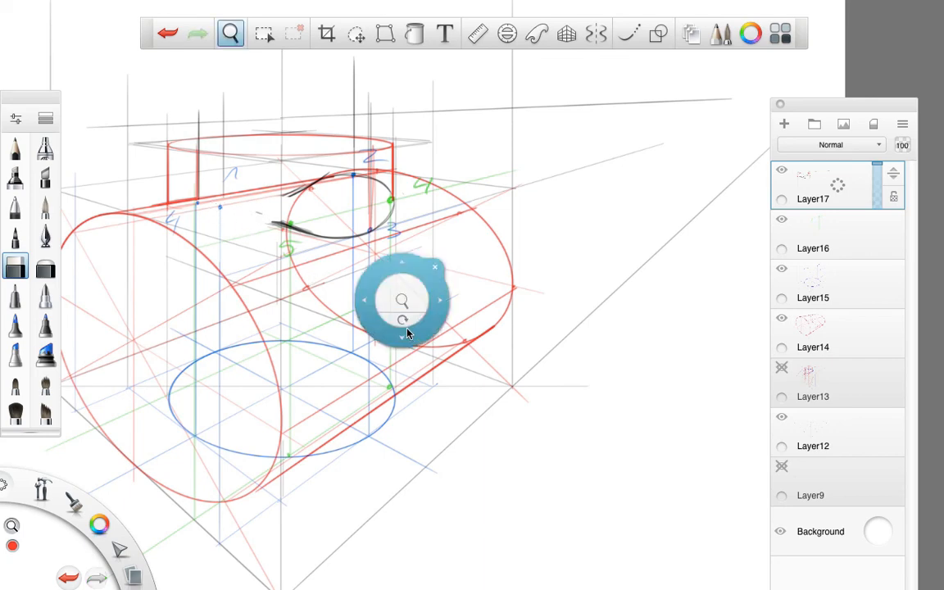
left_click_drag(365, 294, 594, 312)
left_click_drag(613, 347, 637, 369)
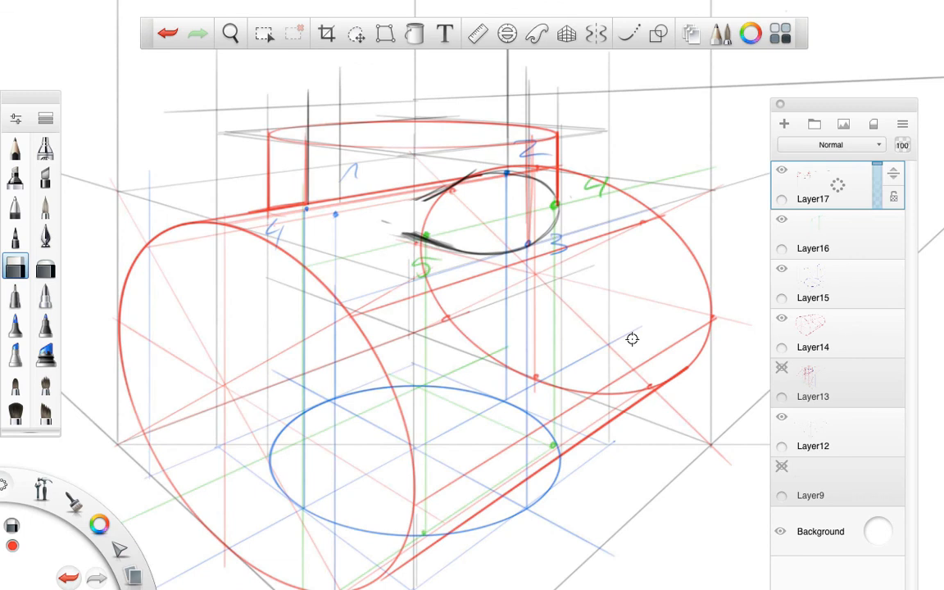
- Project the blue circle's outermost point onto the horizontal cylinder with green vertical construction lines and a perspective line along its upper edge
left_click_drag(100, 525, 54, 533)
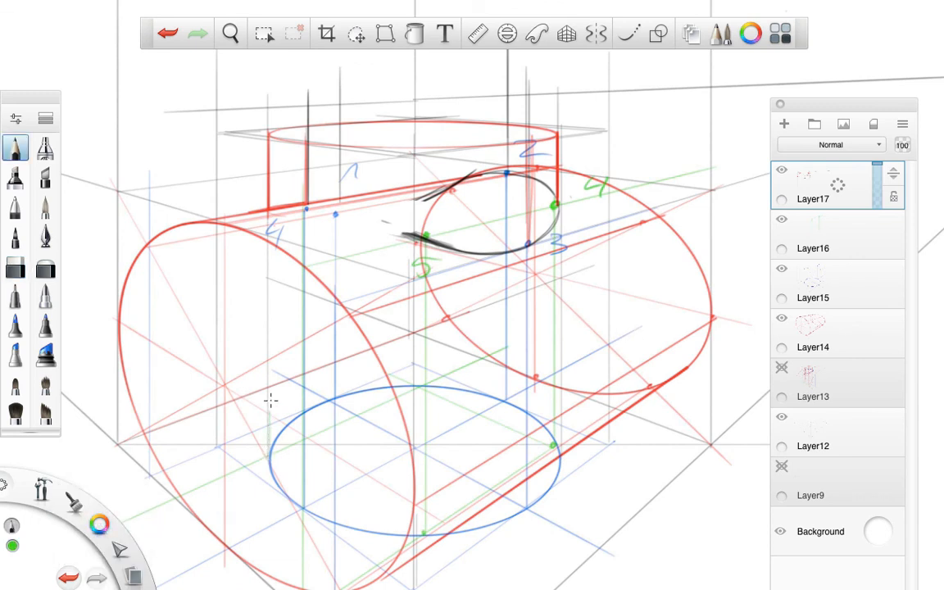
left_click_drag(270, 400, 280, 204)
left_click_drag(176, 494, 207, 175)
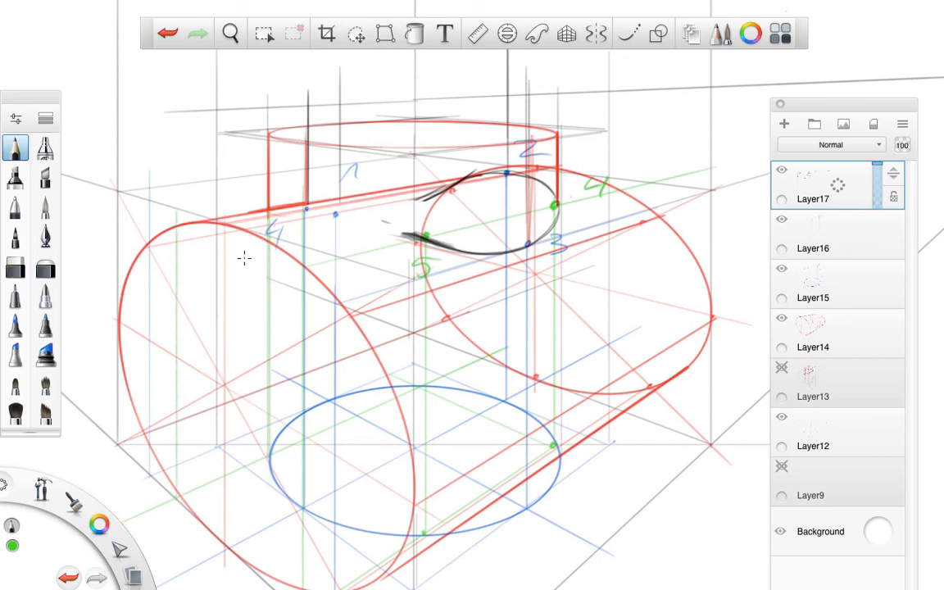
left_click(566, 34)
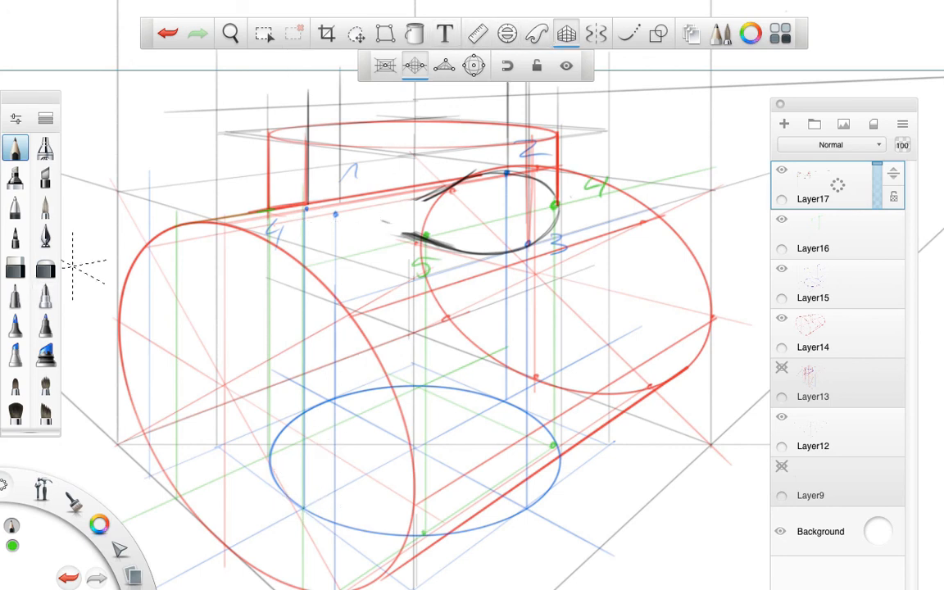
left_click(566, 33)
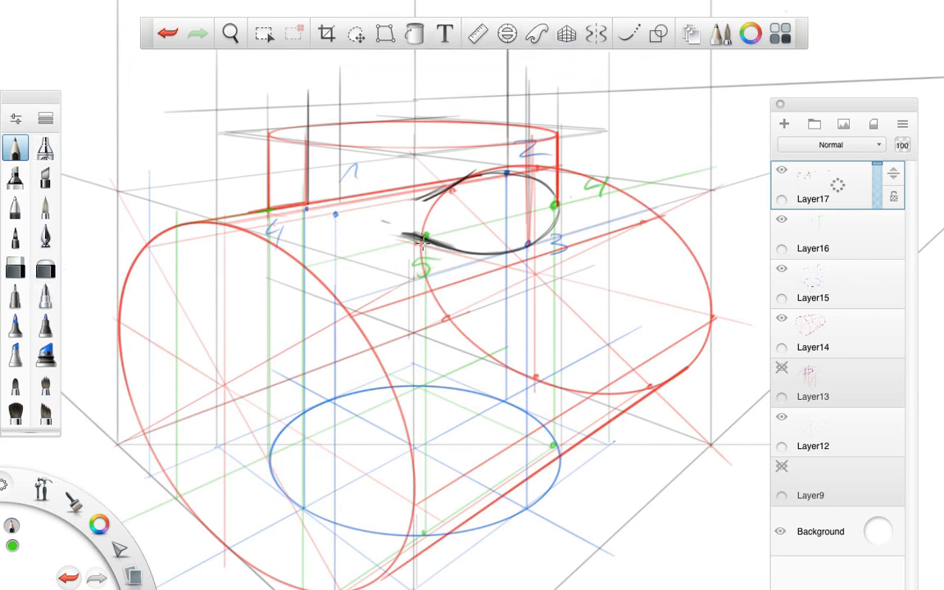
- Mark the corrected intersection points in green and sketch a green curve through them with stroke smoothing set to 23
left_click(307, 210)
left_click(628, 36)
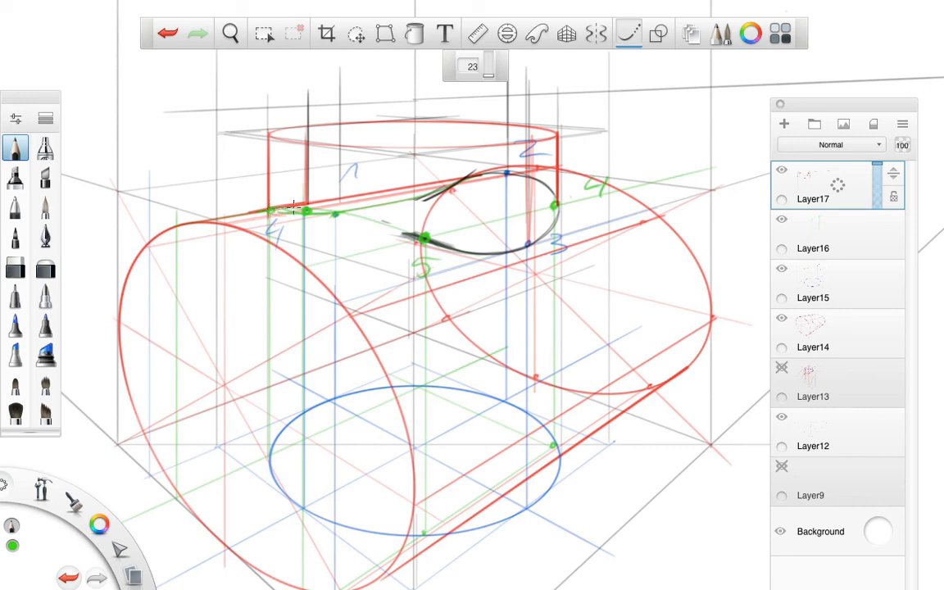
left_click_drag(294, 206, 596, 252)
- Retrace the corrected front part of the intersection curve in black, from the vertical cylinder's outer edge to point 5
left_click_drag(100, 525, 100, 481)
key("space")
left_click_drag(530, 283, 589, 281)
left_click_drag(594, 320, 687, 389)
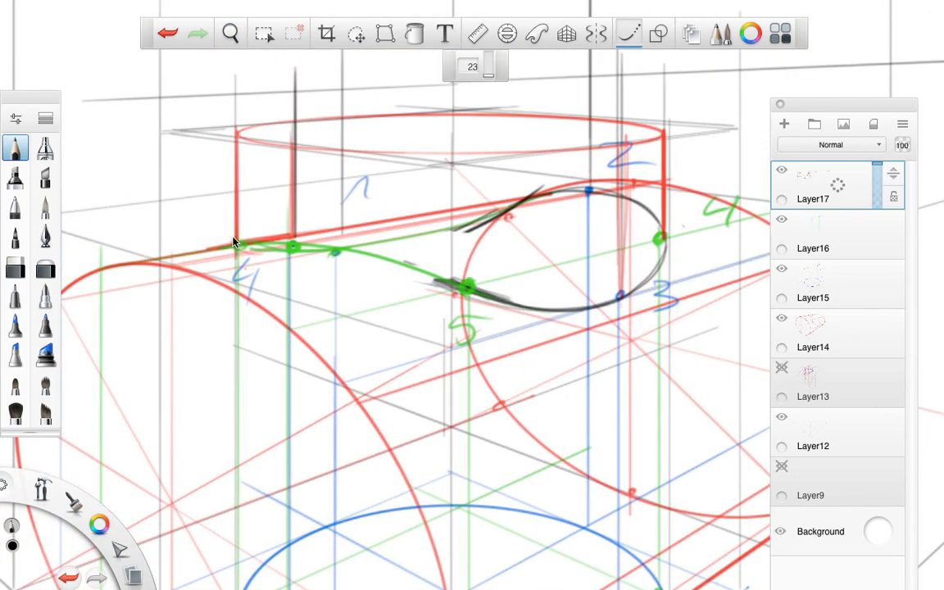
mouse_move(282, 250)
left_mouse_down()
mouse_move(362, 253)
mouse_move(483, 293)
mouse_move(576, 310)
mouse_move(545, 246)
left_mouse_up()
key("space")
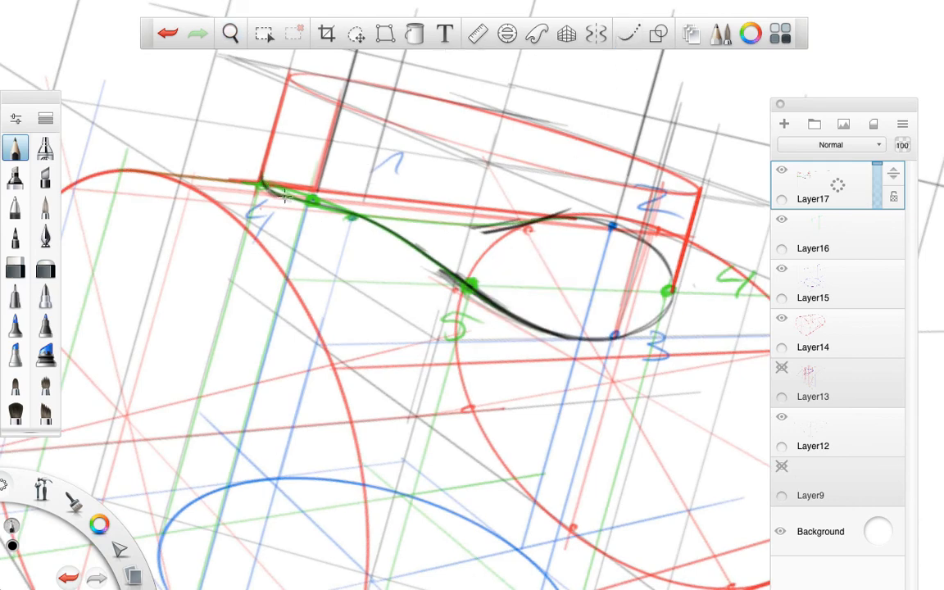
mouse_move(251, 179)
left_mouse_down()
mouse_move(351, 210)
mouse_move(451, 270)
left_mouse_up()
left_click_drag(338, 204, 469, 295)
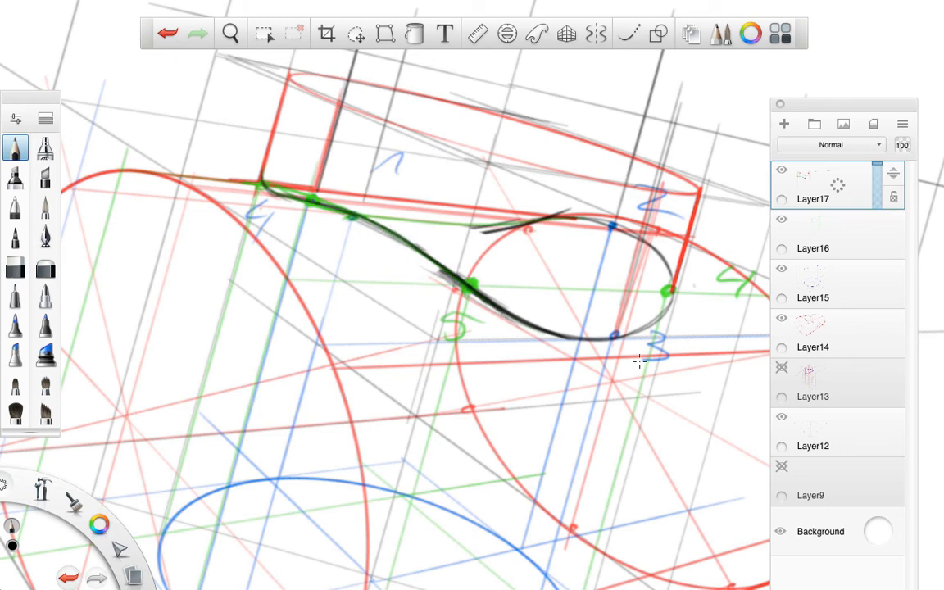
- View the whole drawing, compare the intersection curve with the cut cylinder model in Blender, and return to SketchBook
key("space")
left_click_drag(639, 280, 535, 315)
key("space")
mouse_move(476, 336)
left_mouse_down()
mouse_move(461, 336)
mouse_move(560, 276)
left_mouse_up()
left_click_drag(607, 377, 494, 367)
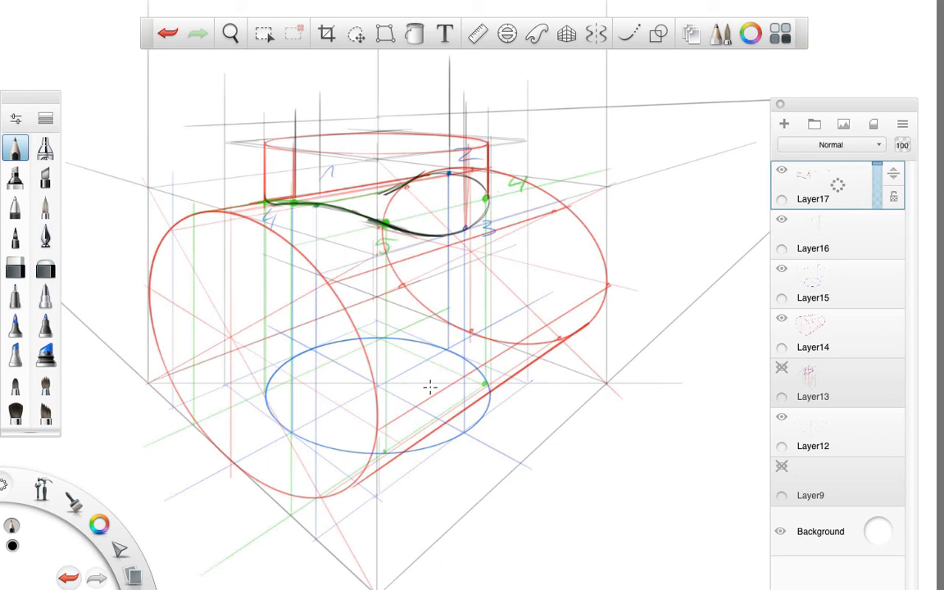
key("super+Tab")
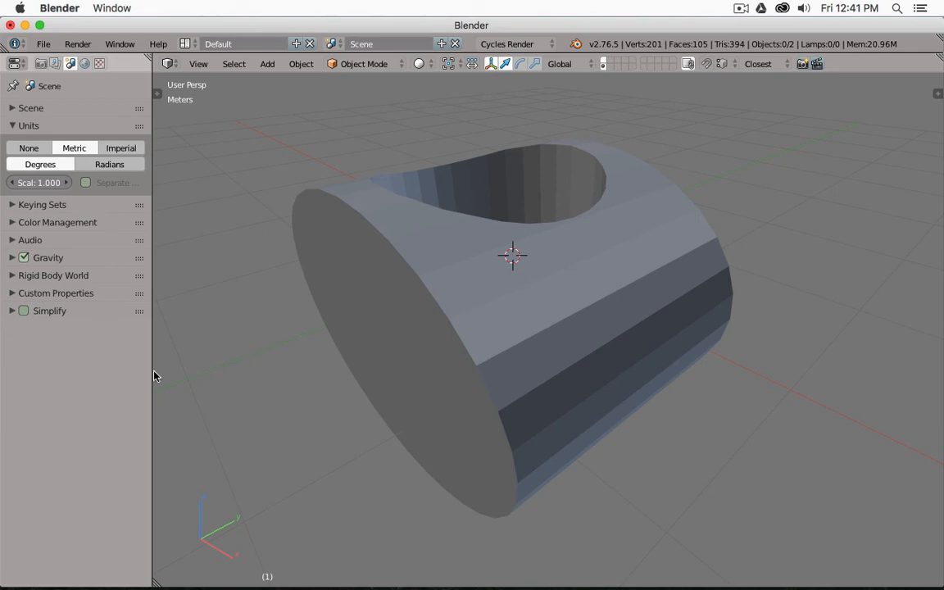
key("super+Tab")
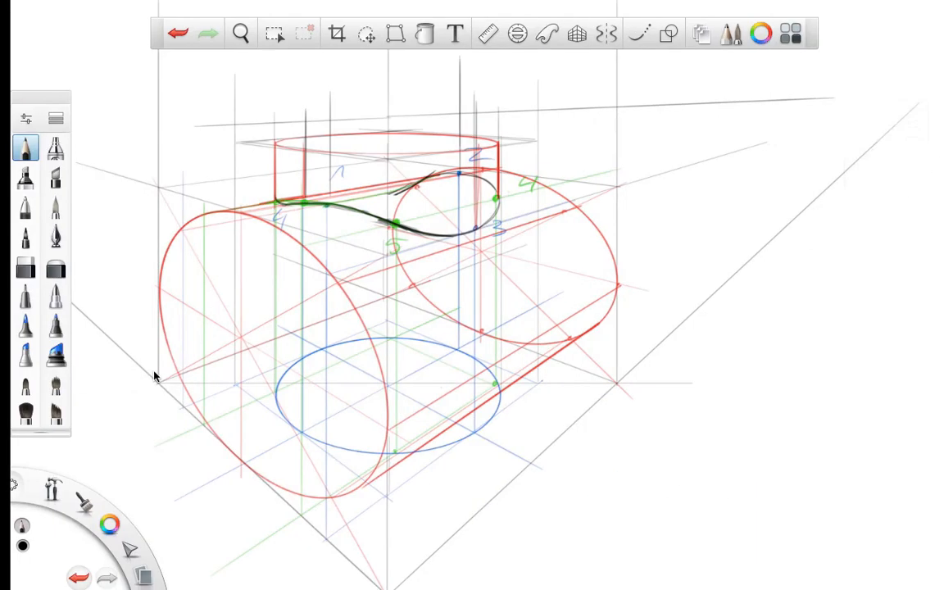